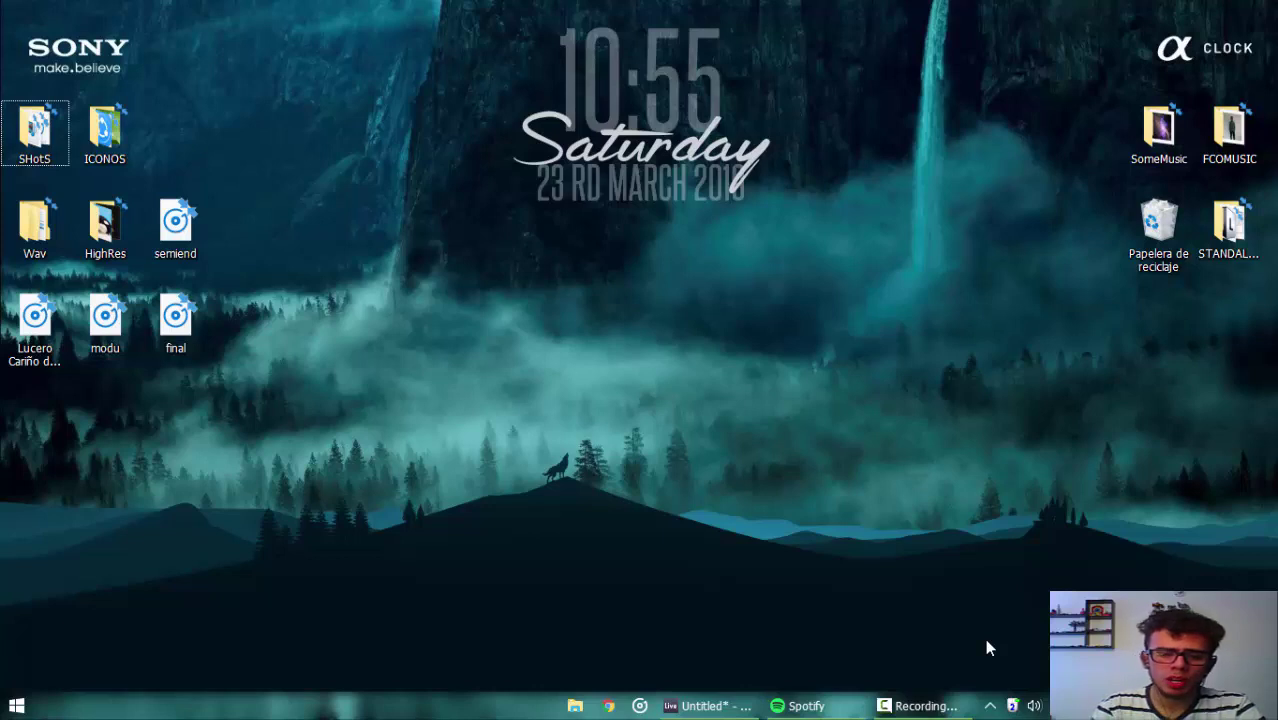
Listen to the opening seconds of Radiohead's "Everything In Its Right Place" in Spotify from 0:00, then pause it and close Spotify.
click(830, 703)
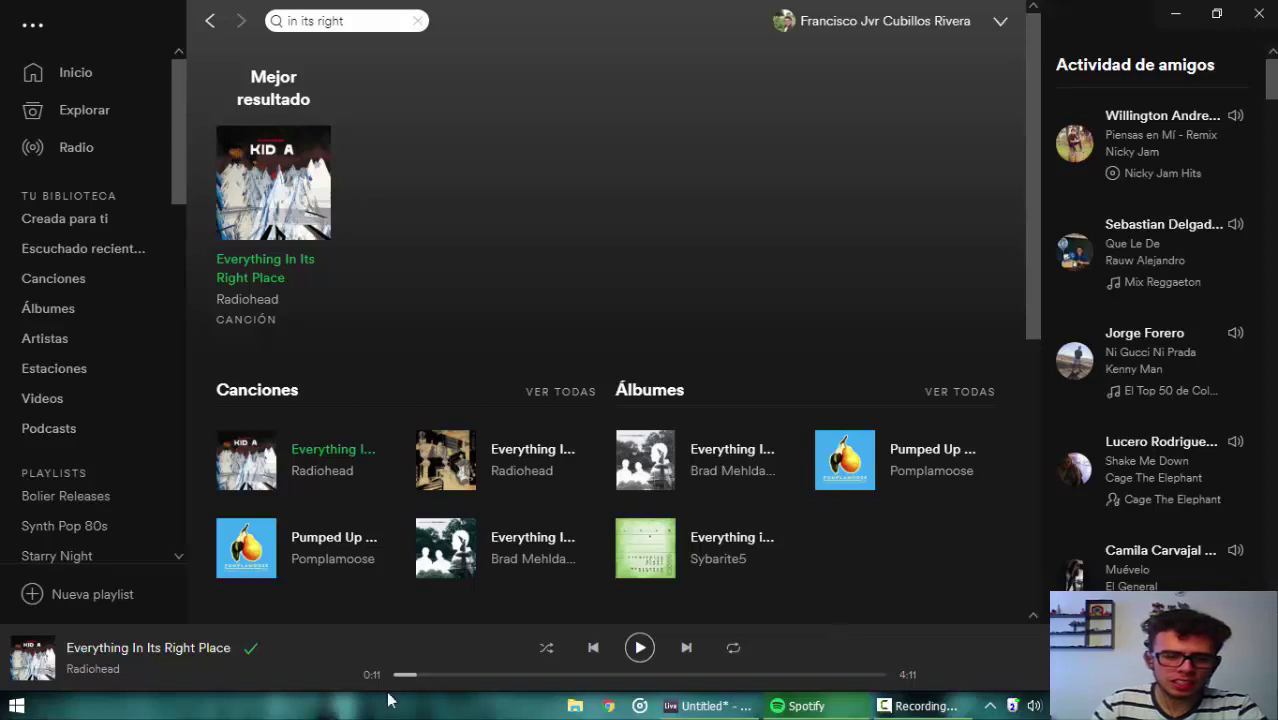
drag(409, 680, 393, 678)
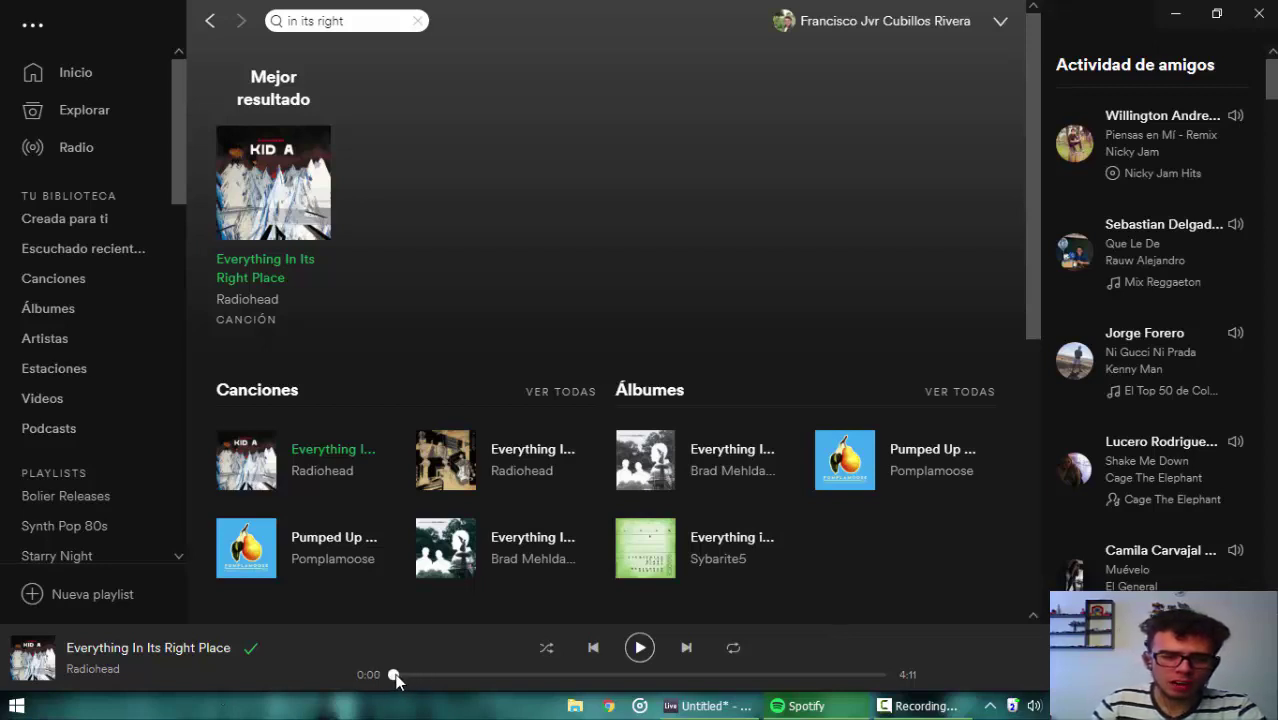
click(642, 649)
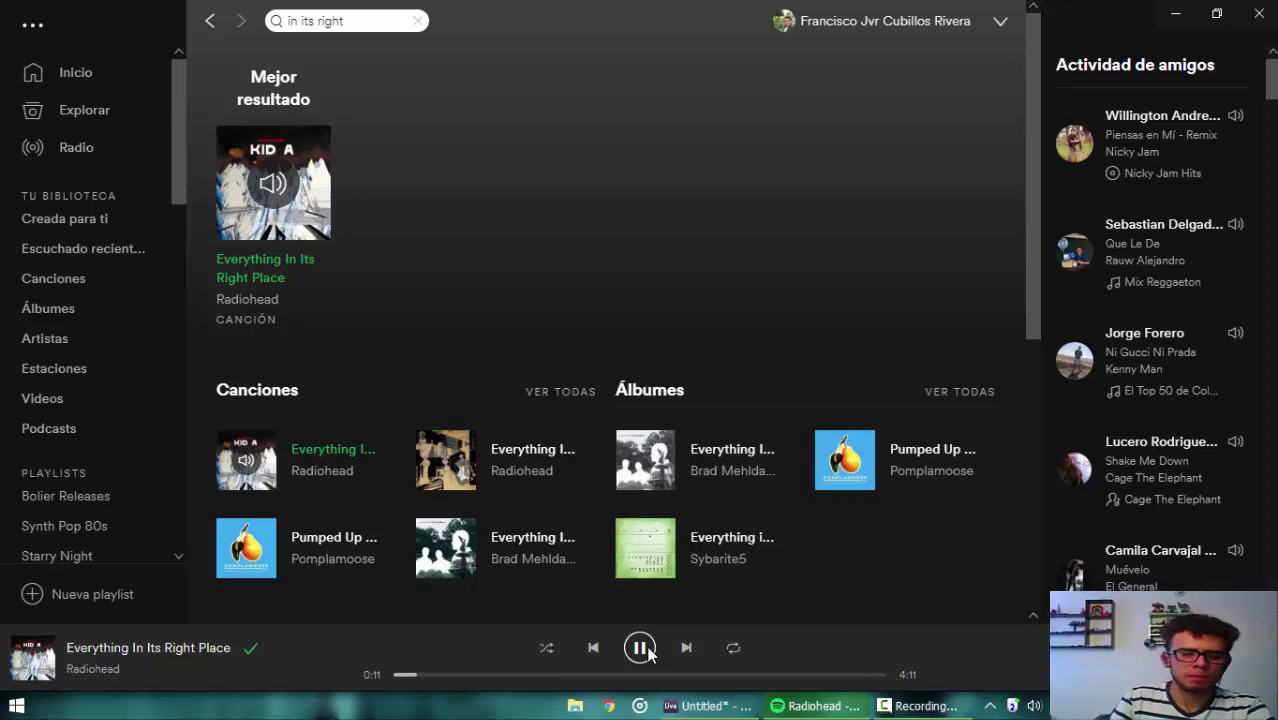
click(647, 652)
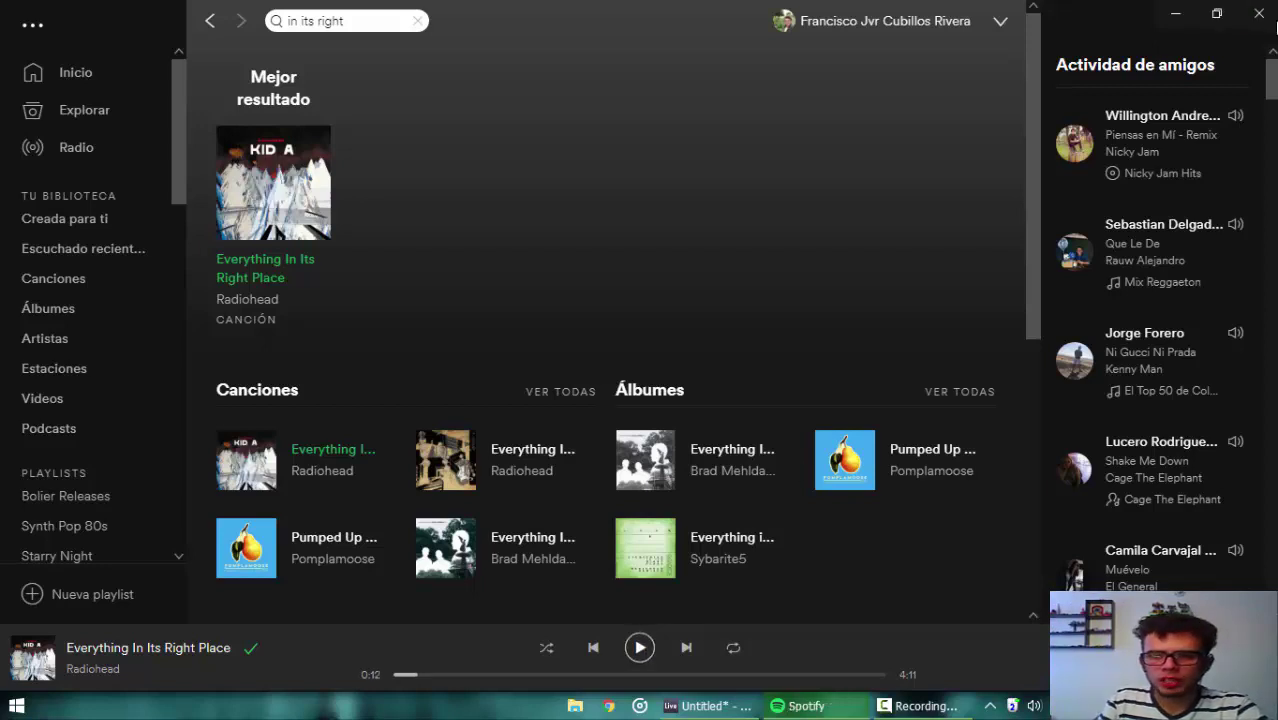
click(1259, 13)
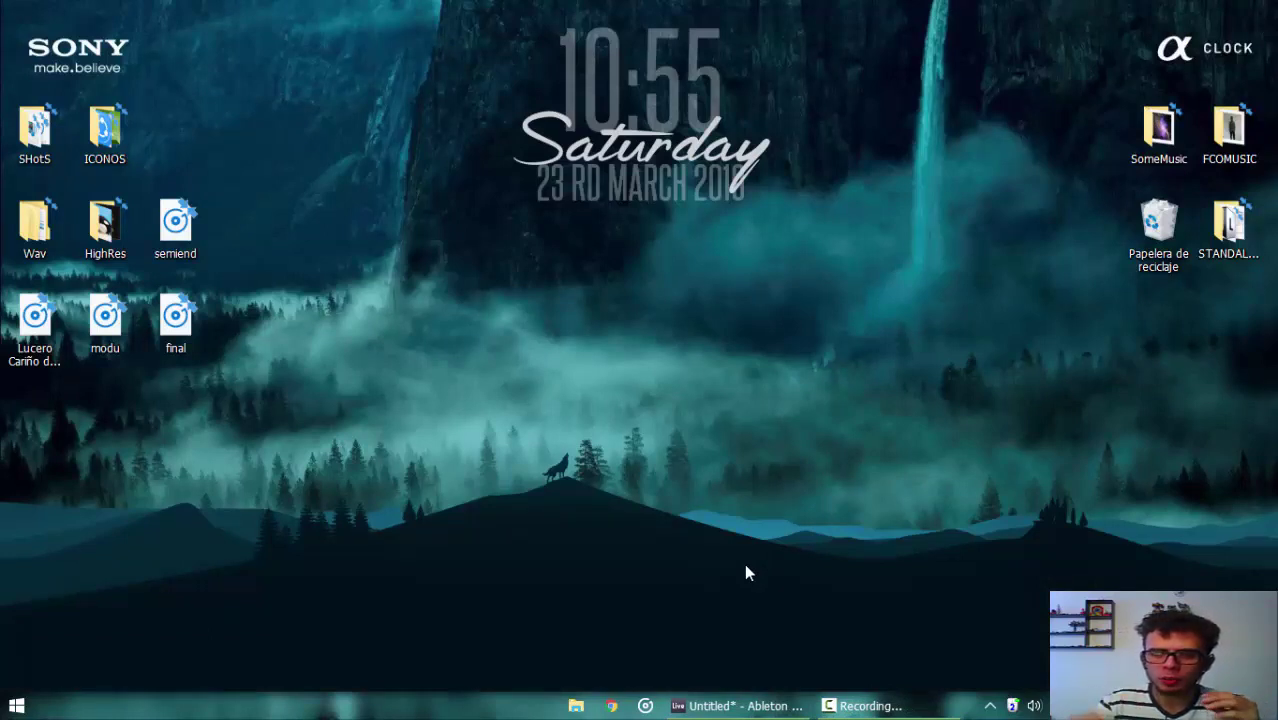
Switch to the open Untitled set in Ableton Live and display it full screen.
mouse_move(805, 711)
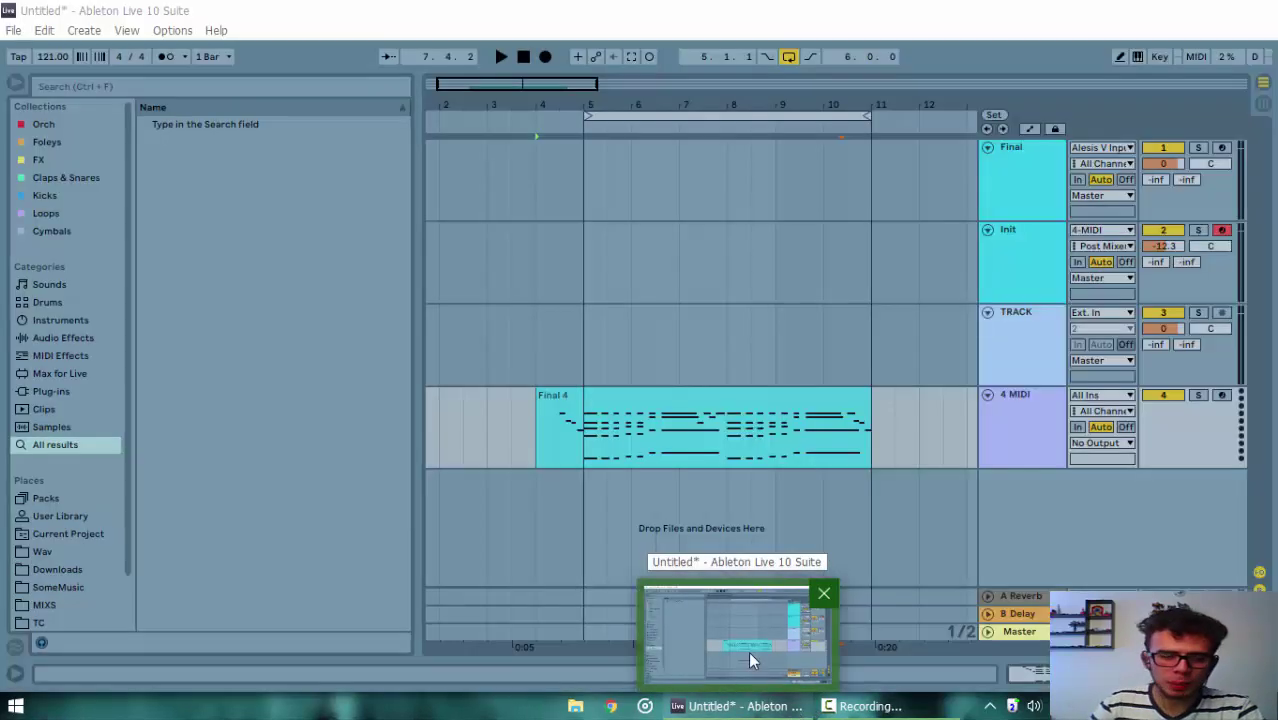
click(748, 651)
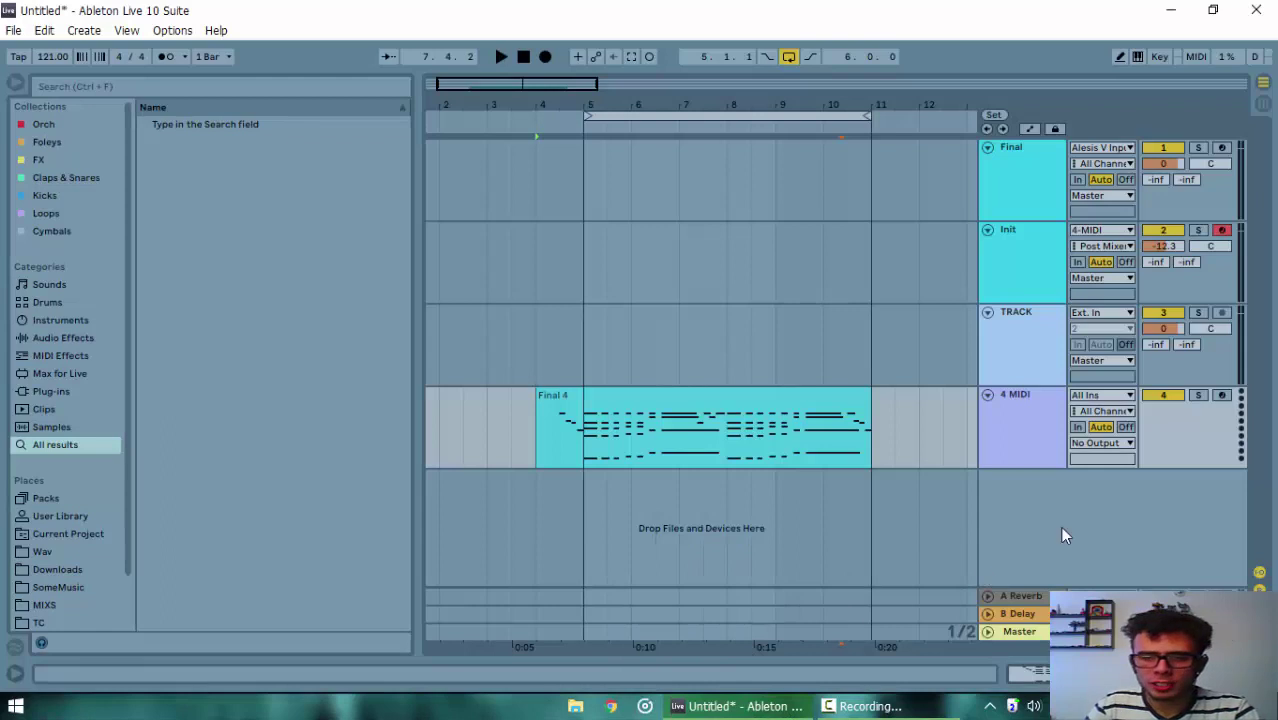
key(F11)
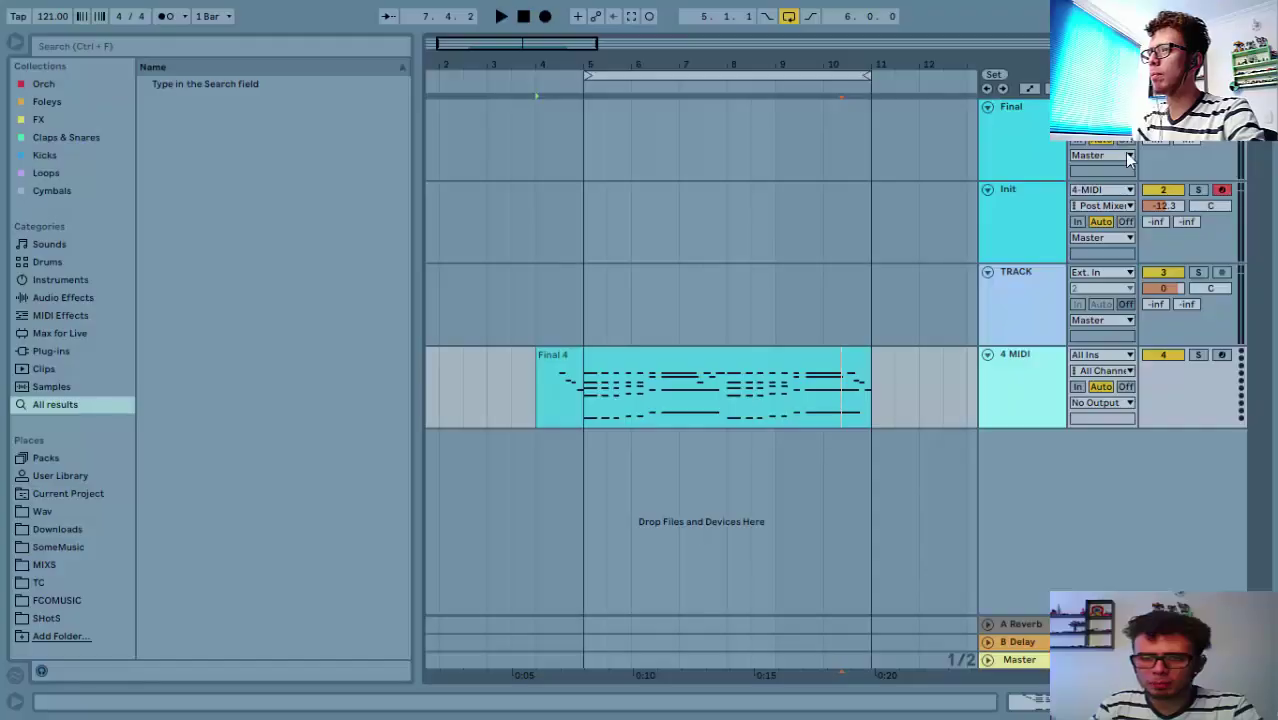
Arm the Final track and examine its Serum patch "In its right place" as the reference sound, closing the plug-in window when done.
click(1098, 176)
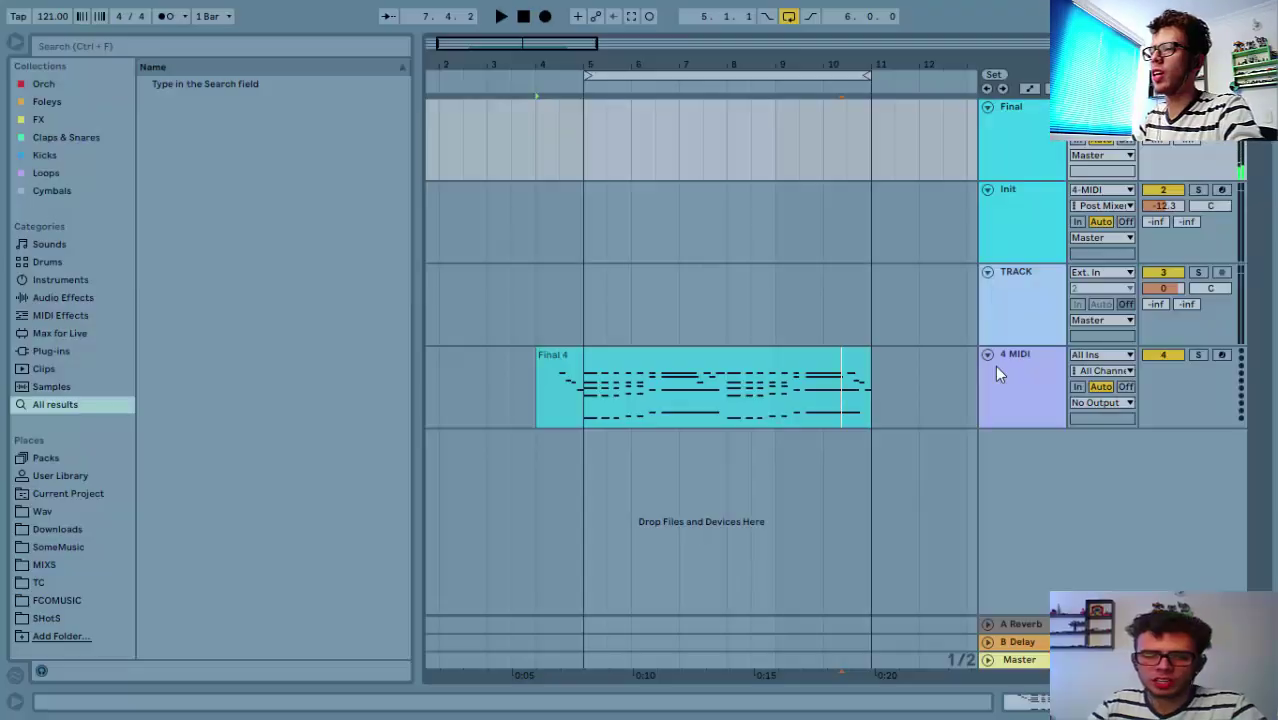
key(XF86AudioRaiseVolume)
key(XF86AudioRaiseVolume)
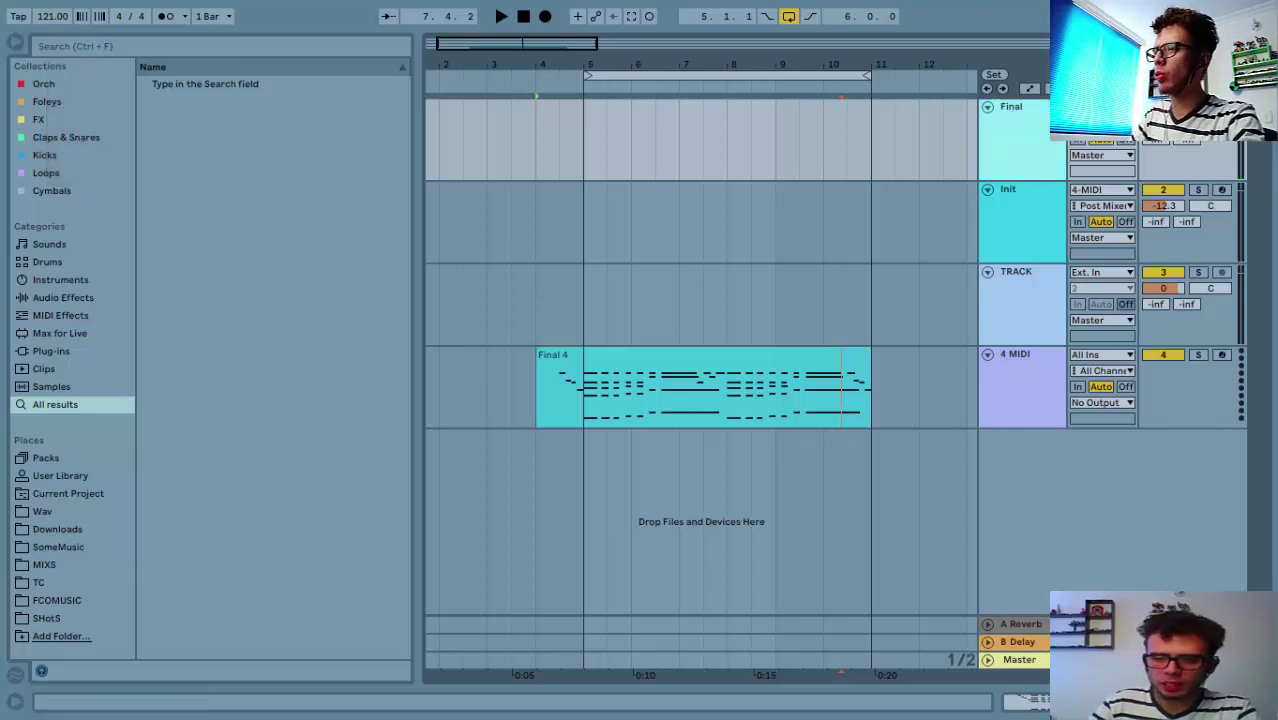
key(shift+Tab)
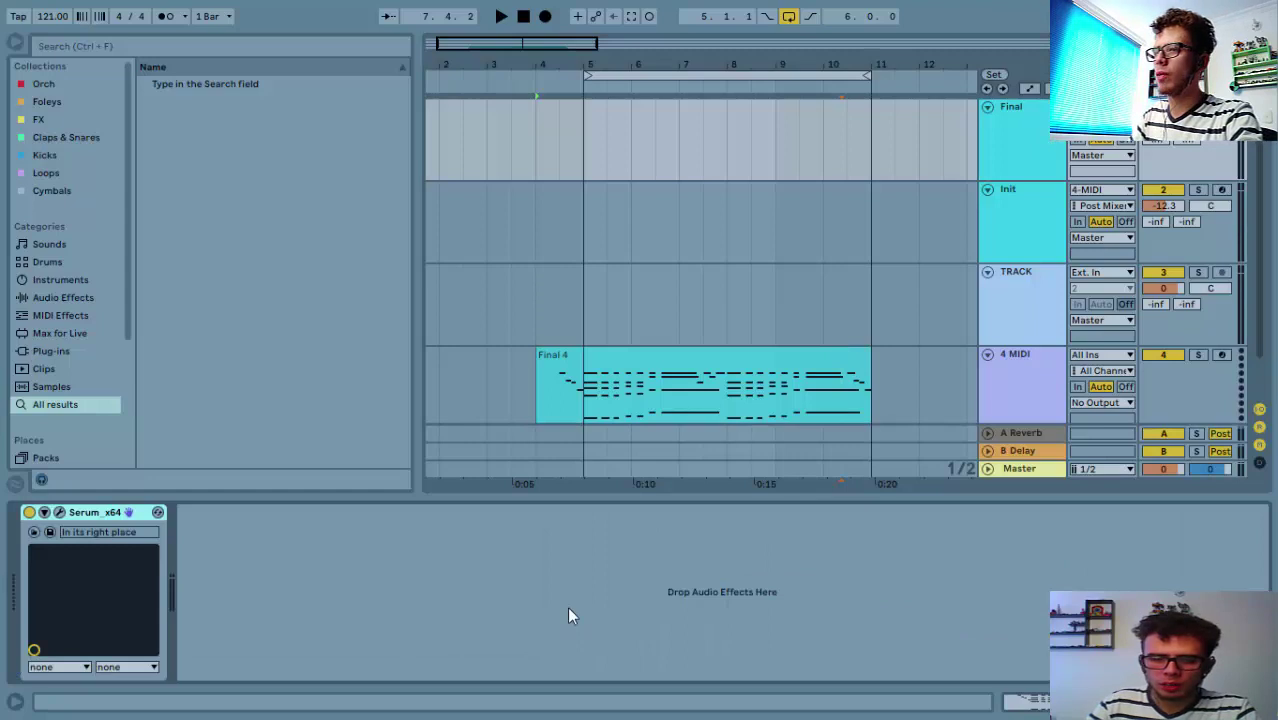
click(58, 513)
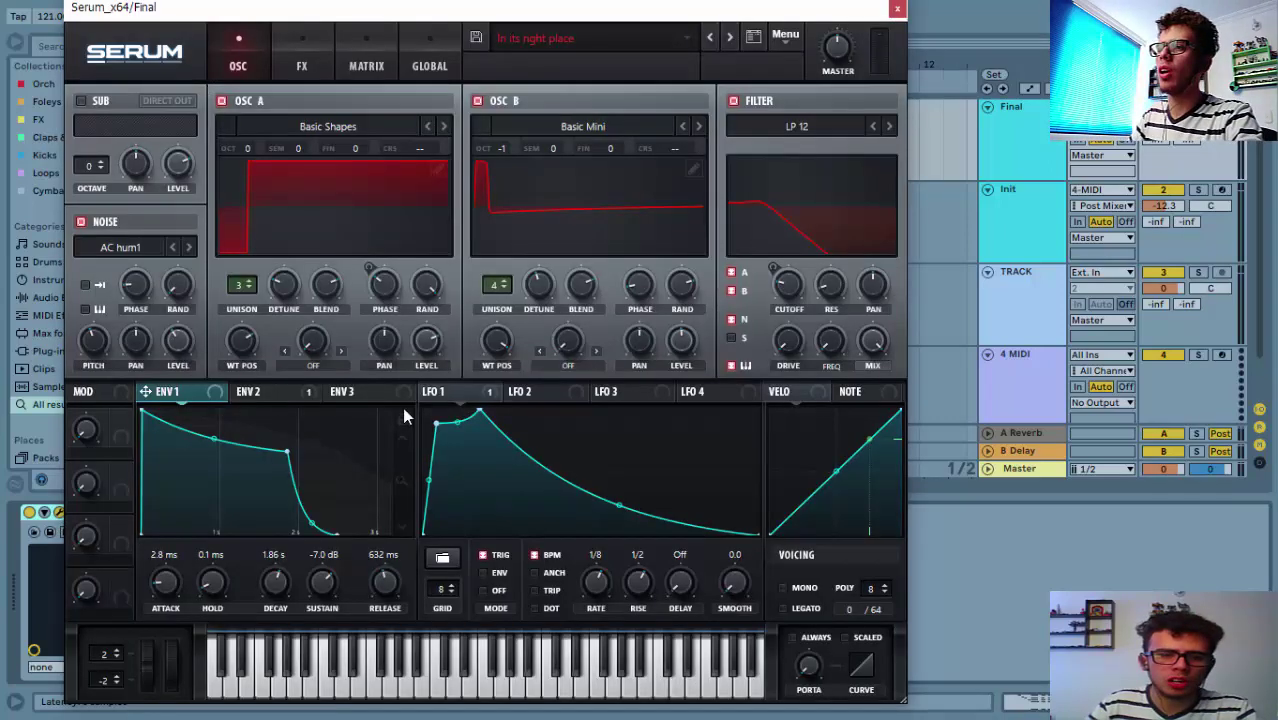
drag(465, 14, 522, 47)
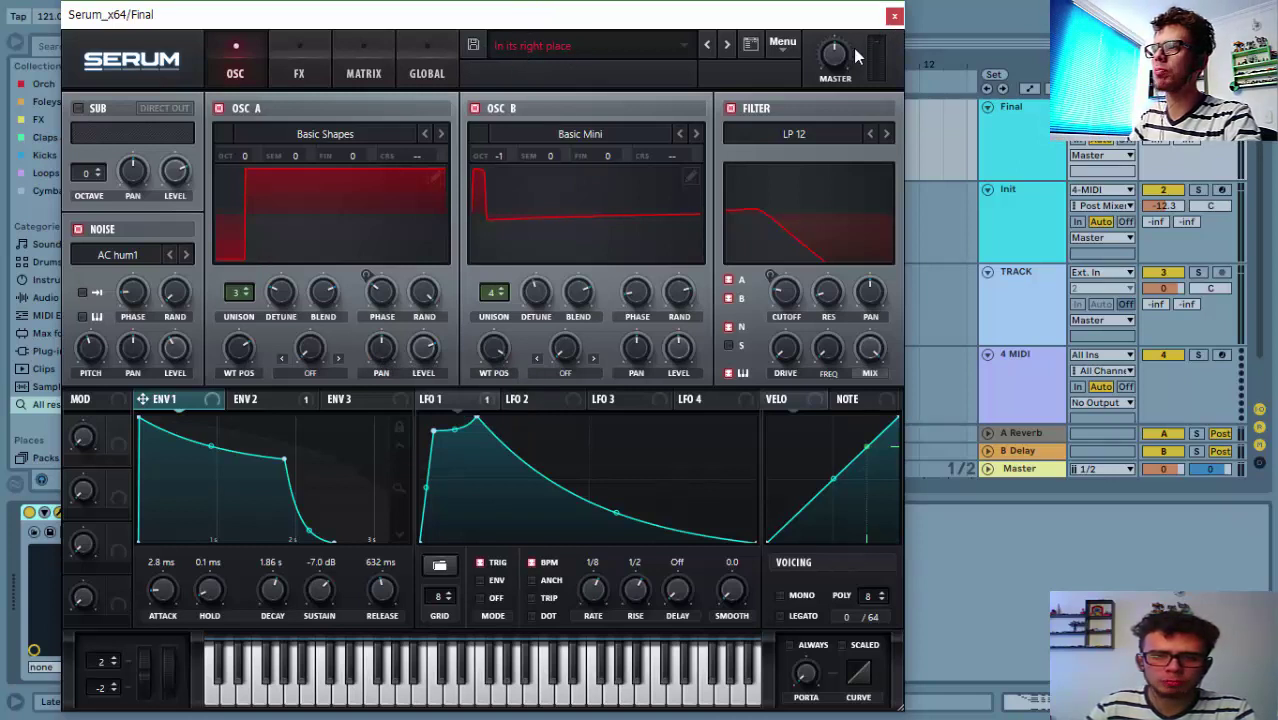
click(893, 17)
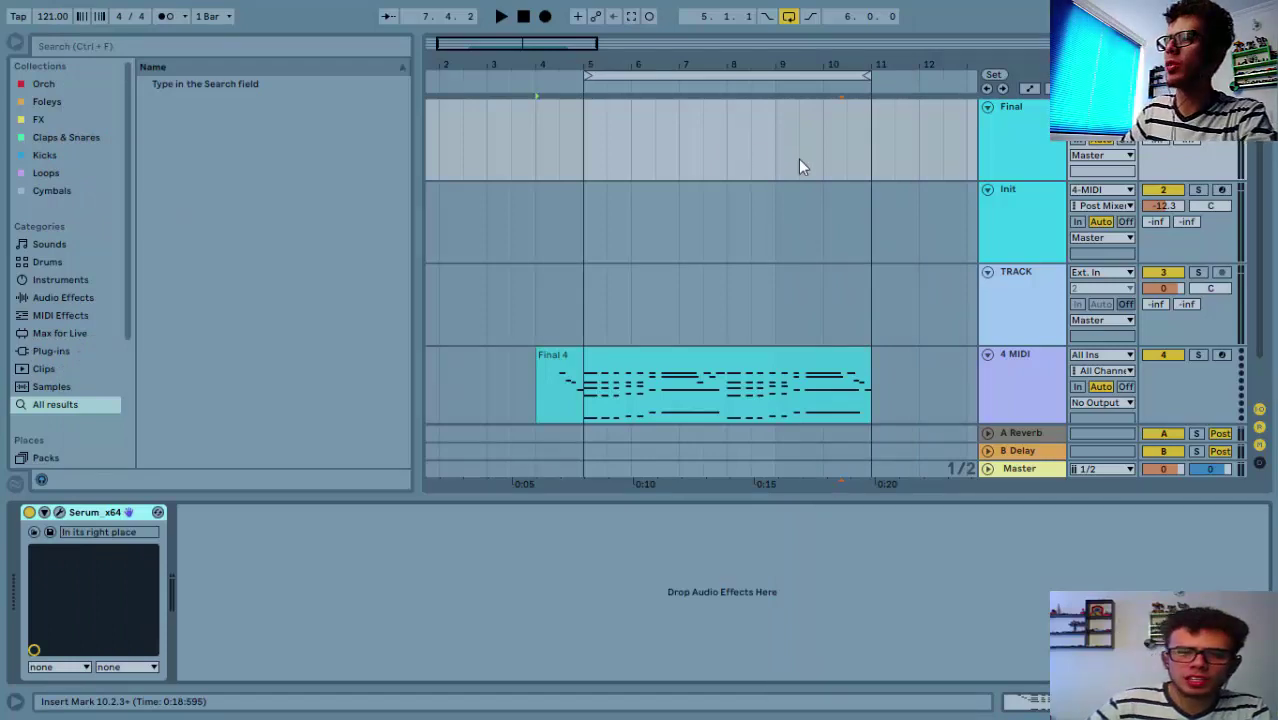
Select the Init track and open its Serum instrument with the initialized patch, moving the plug-in window fully into view.
scroll(770, 305, down, 1)
scroll(770, 305, up, 1)
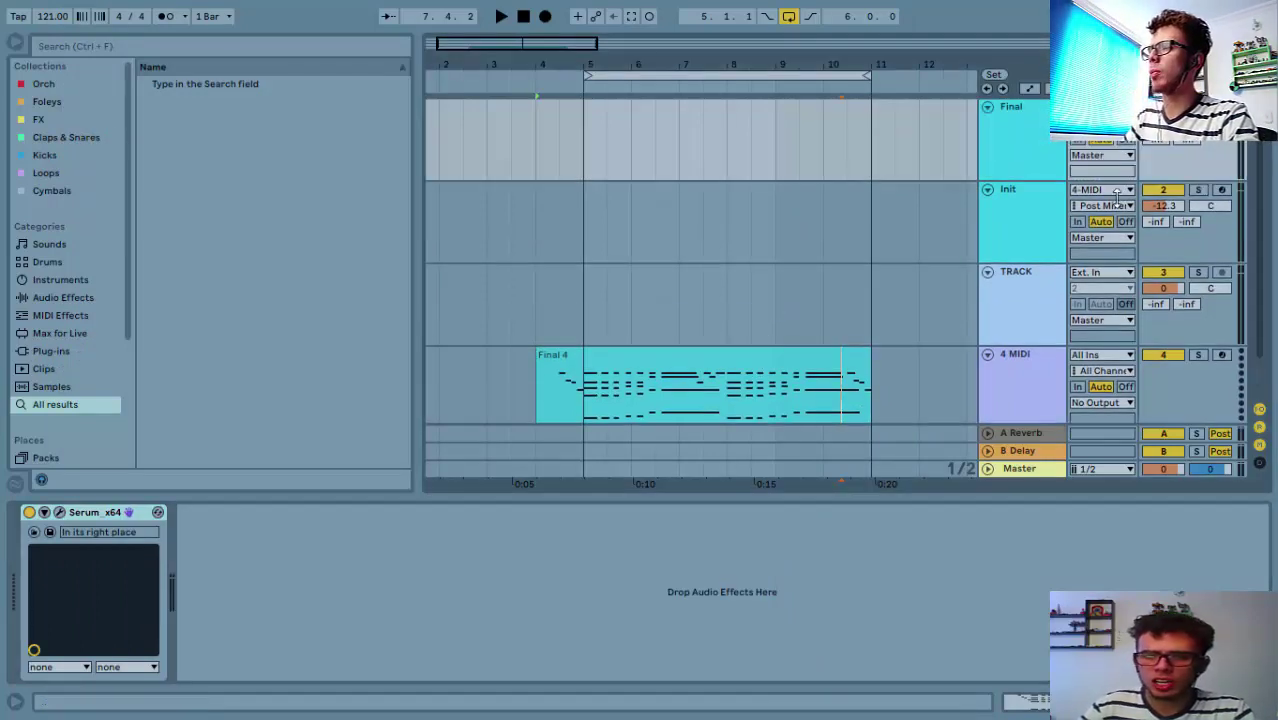
click(1050, 219)
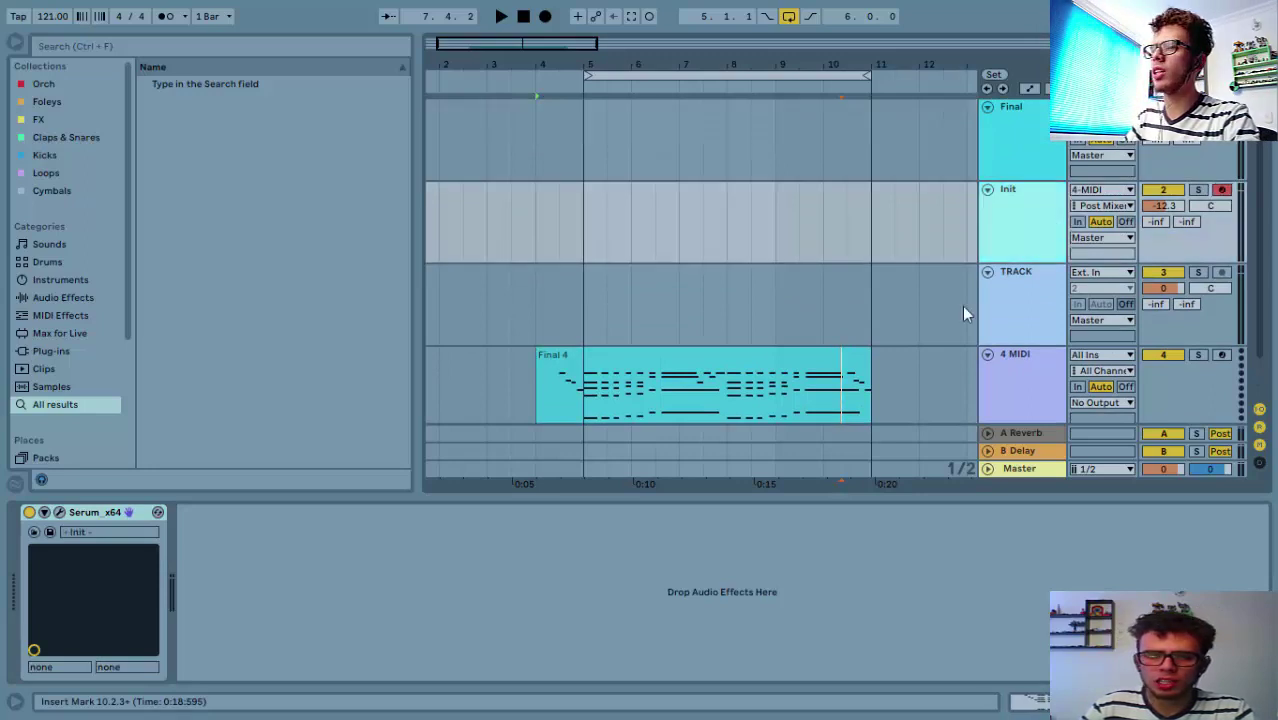
click(128, 512)
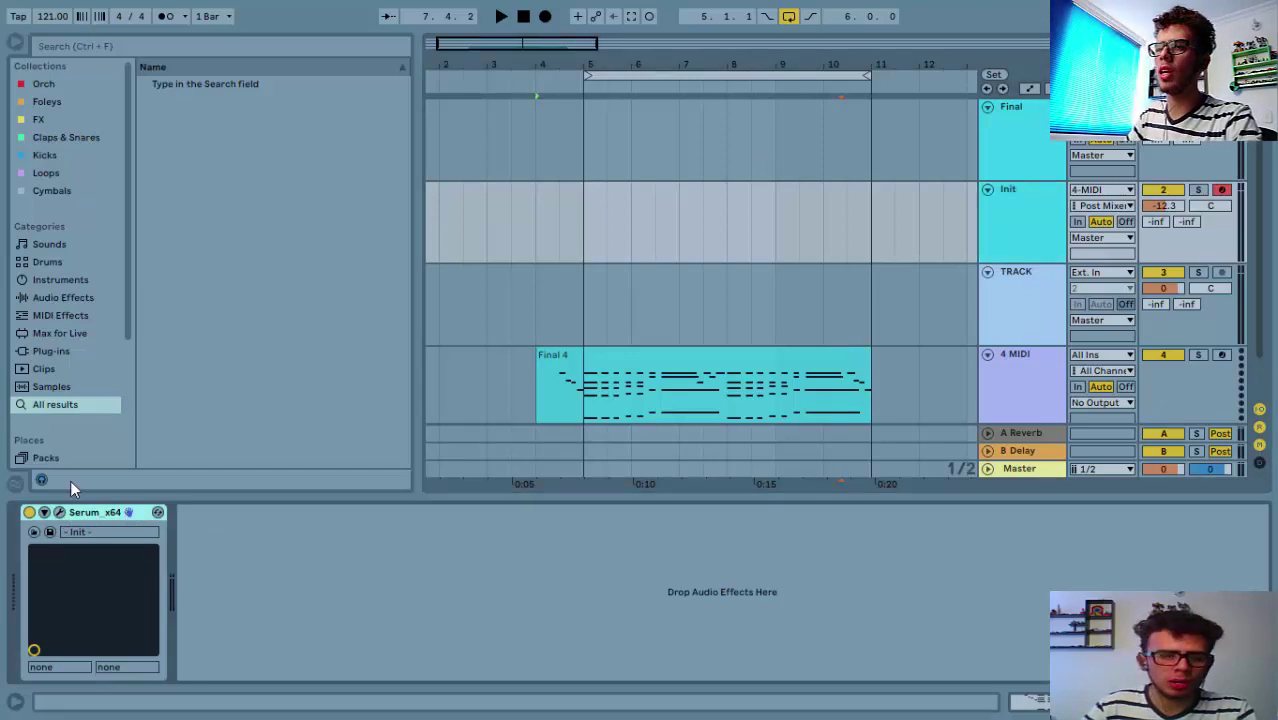
click(59, 513)
drag(490, 16, 490, 23)
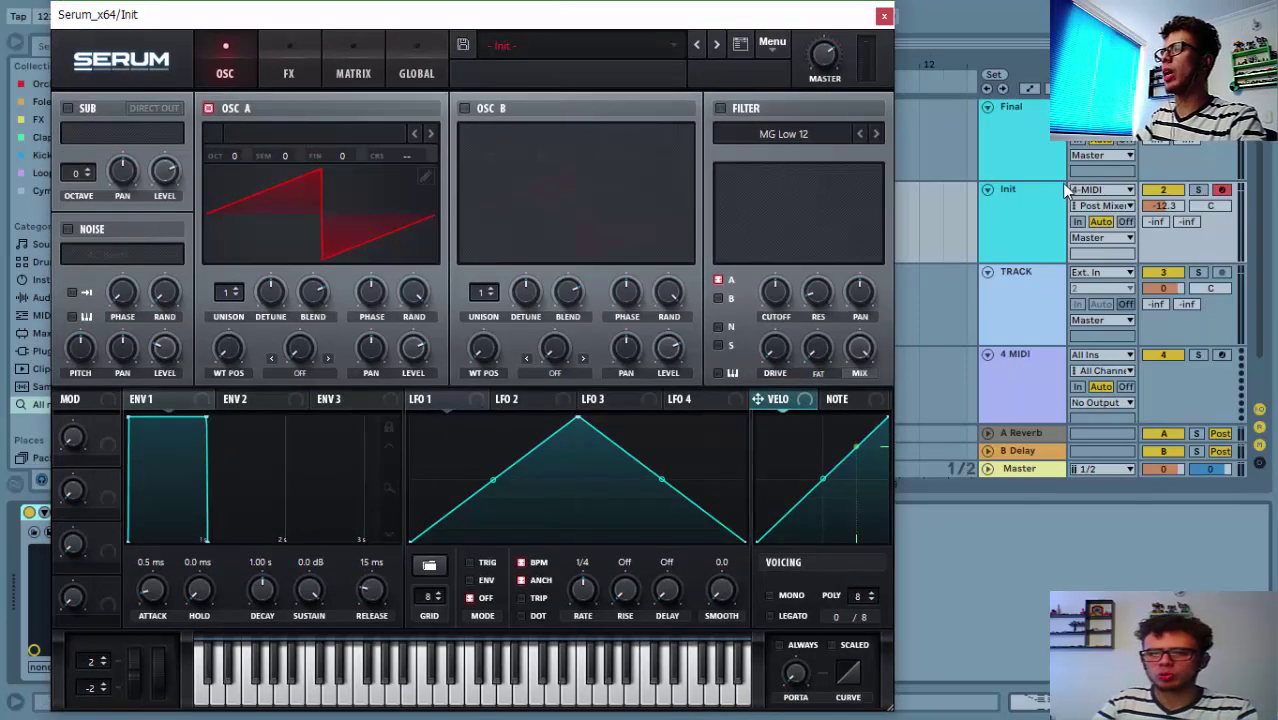
Set the Init track's MIDI input to All Ins and close its Serum window.
click(1095, 190)
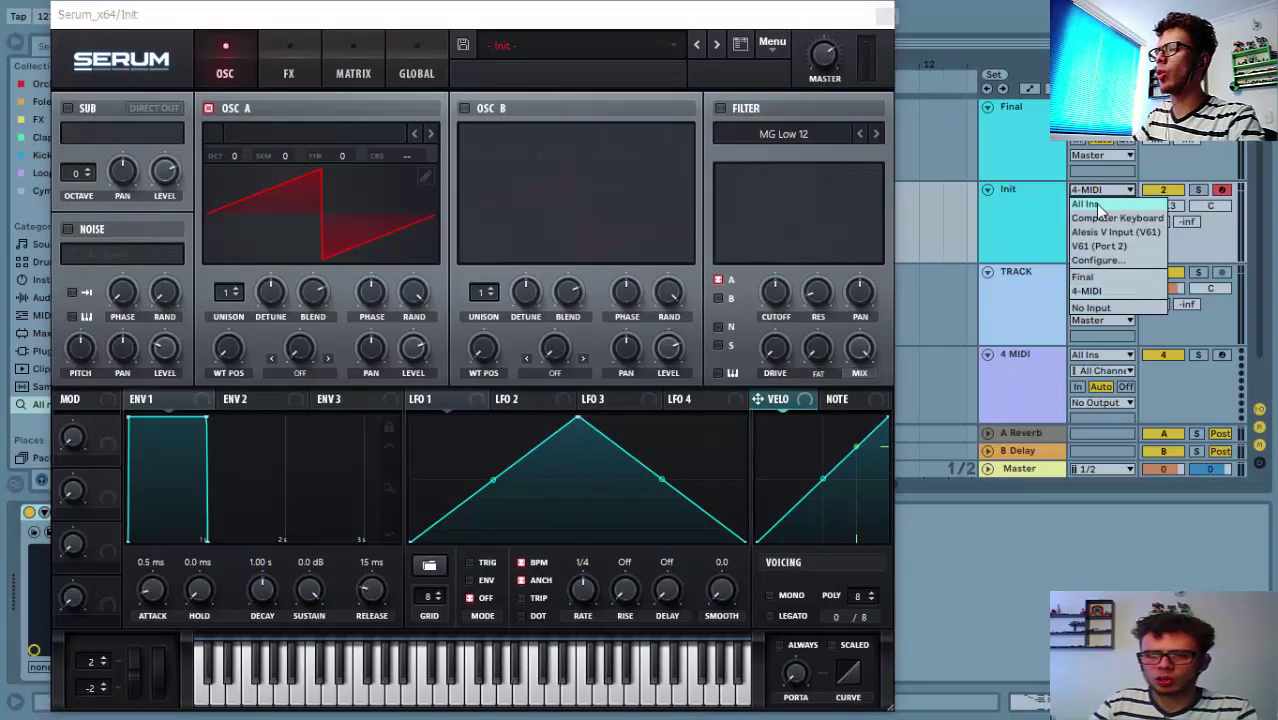
click(1098, 204)
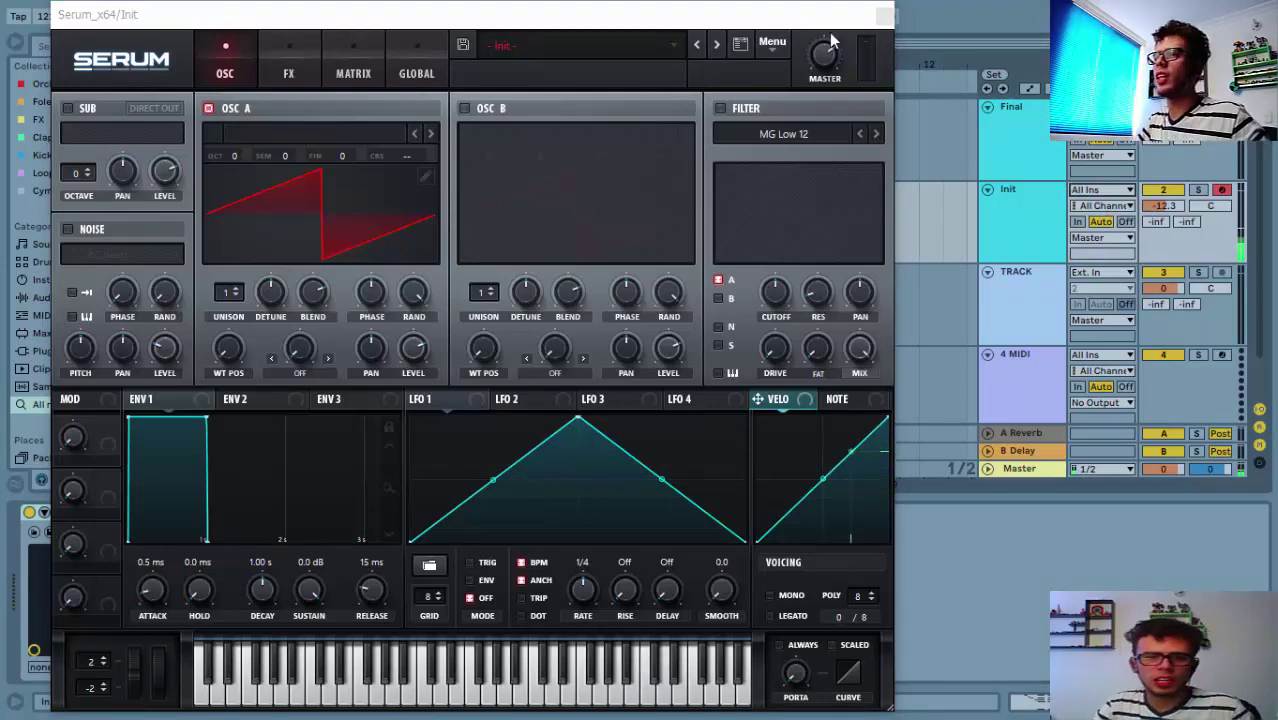
click(885, 15)
Copy the Final 4 clip from the 4 MIDI track to the Init and Final tracks, starting at bar 4.
click(605, 368)
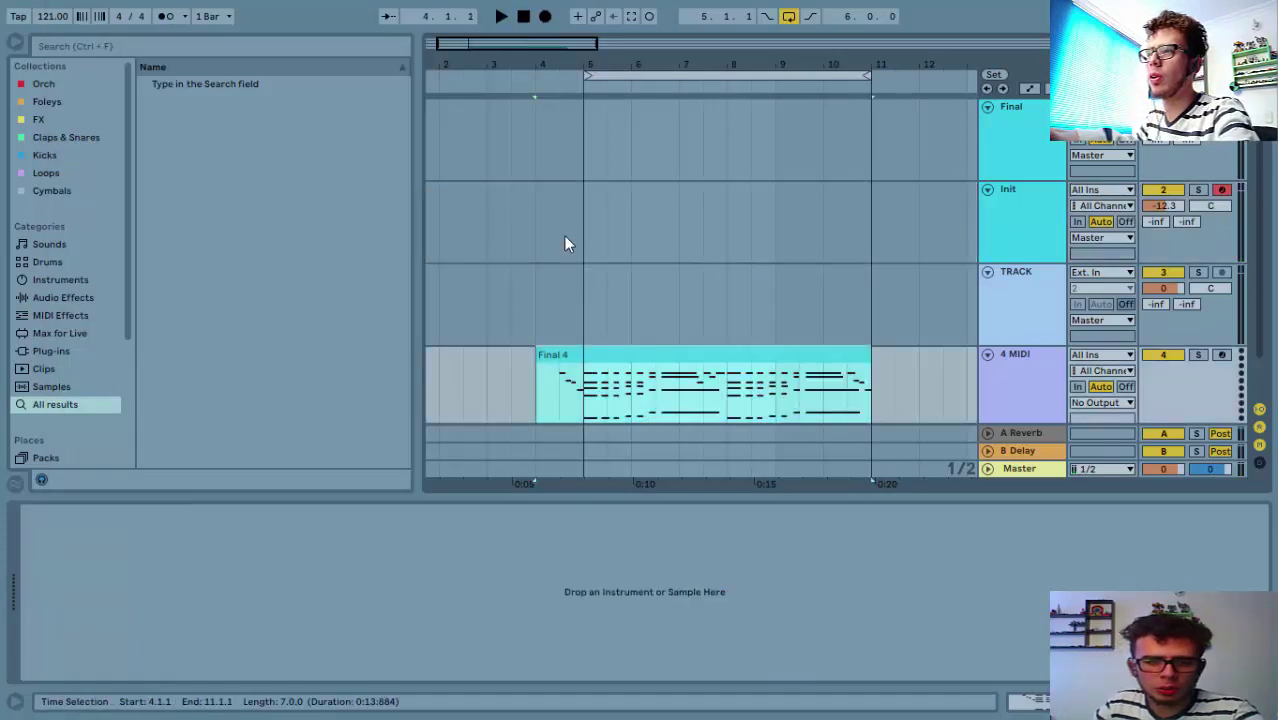
click(536, 212)
key(ctrl+v)
click(534, 129)
key(ctrl+v)
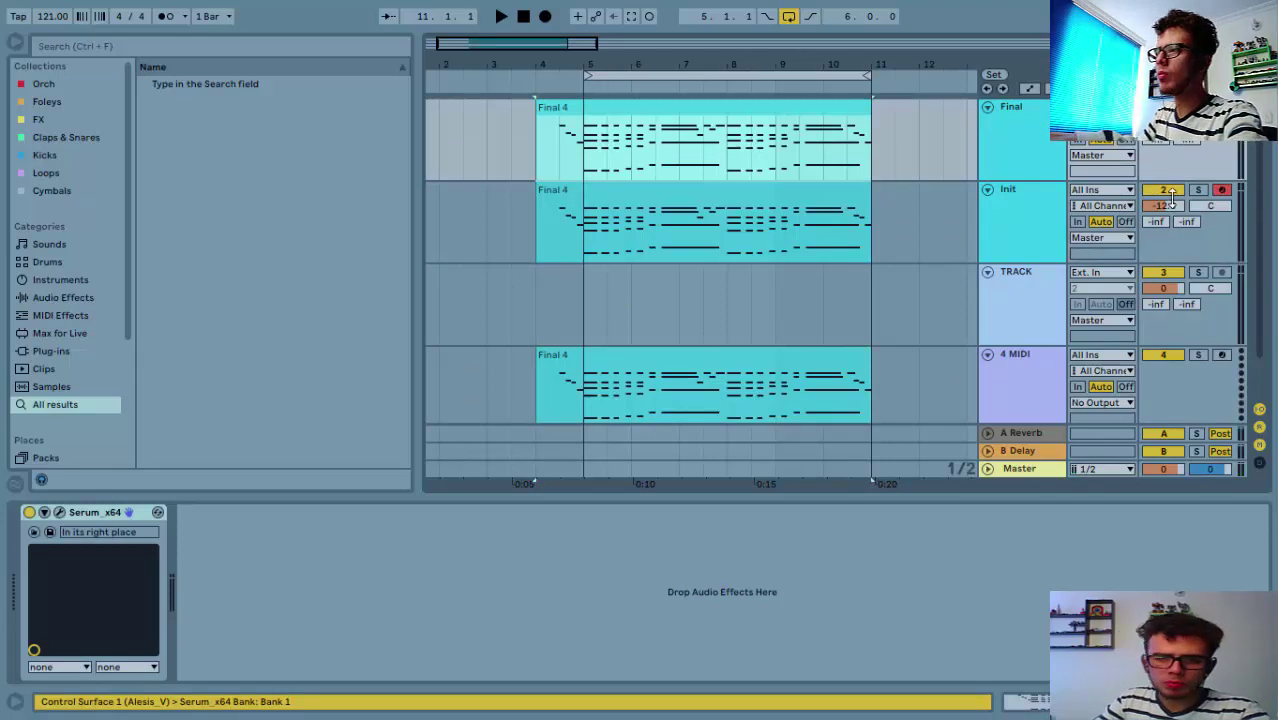
Glance at the Final track's Serum patch, close it, and reopen Serum on the Init track.
click(59, 512)
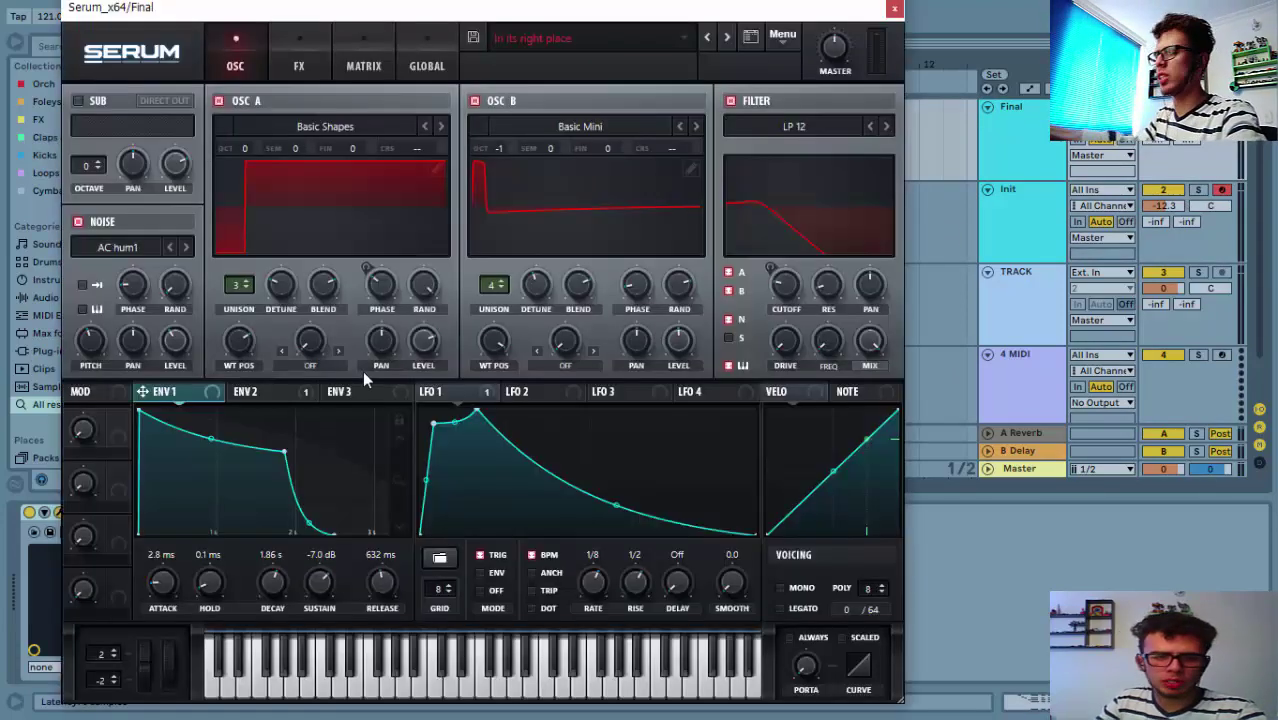
click(895, 9)
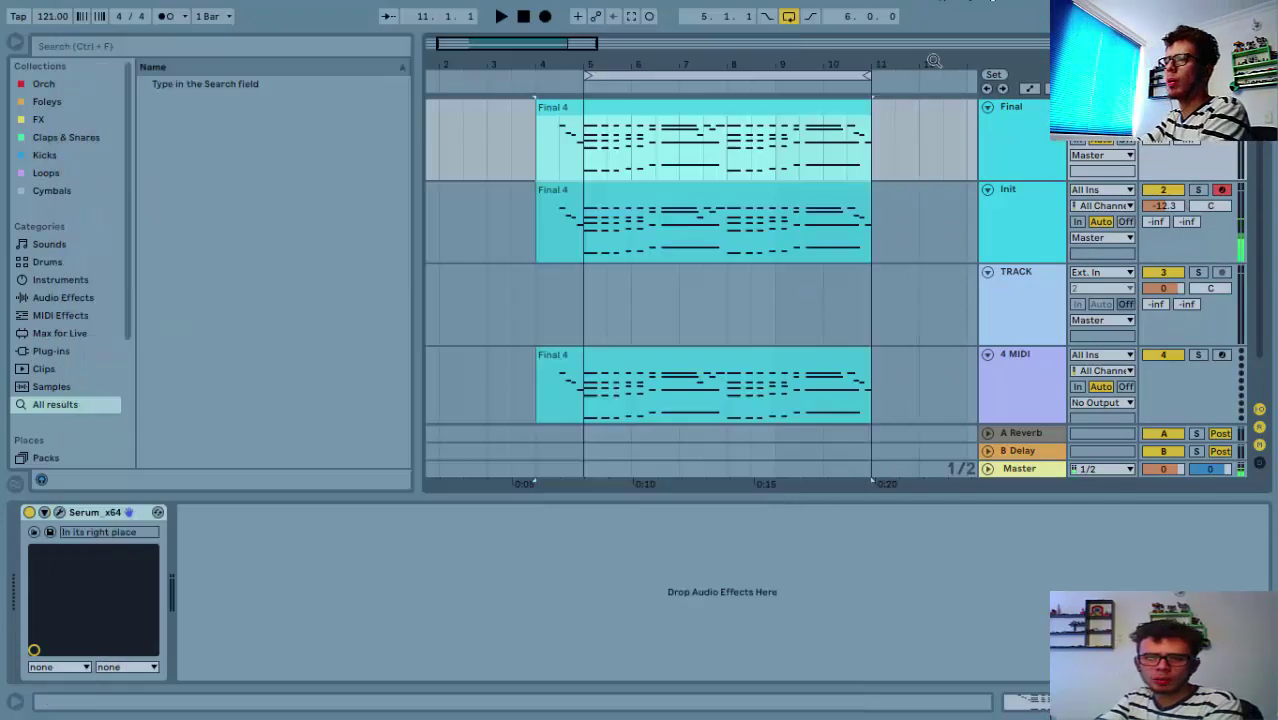
click(1009, 222)
click(59, 512)
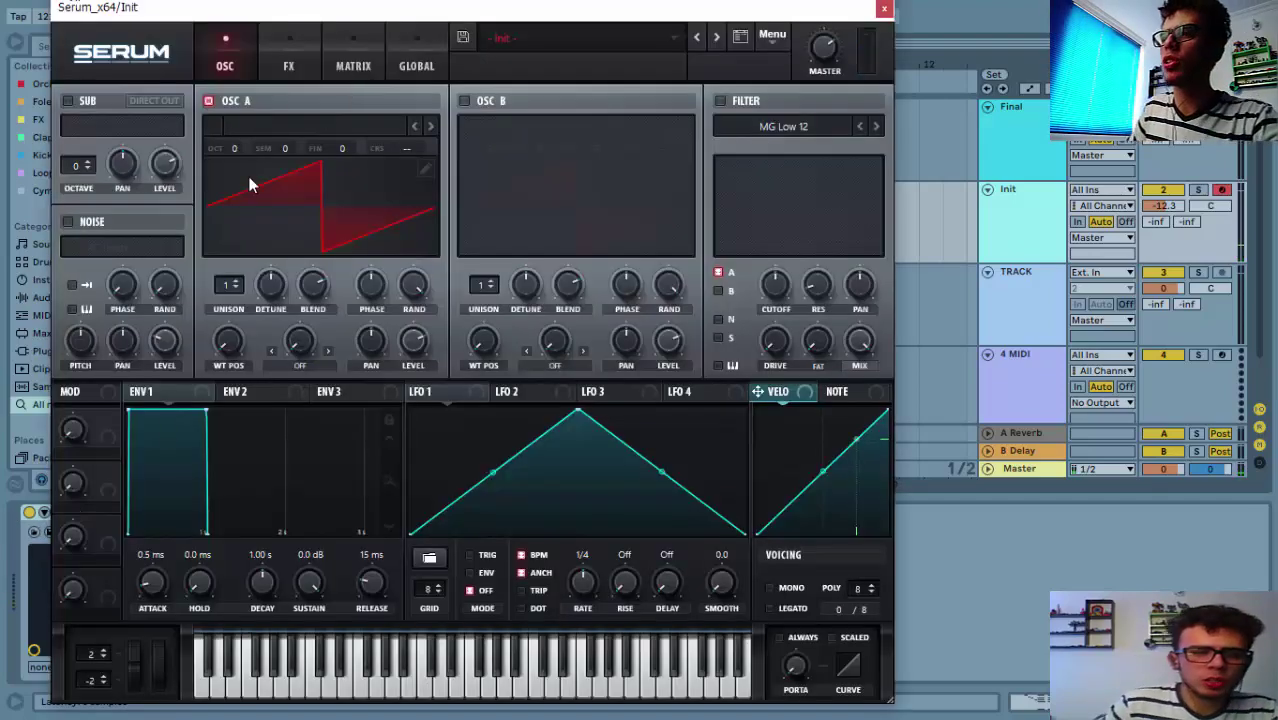
Load the Analog wavetable Basic Shapes into oscillator A.
click(355, 127)
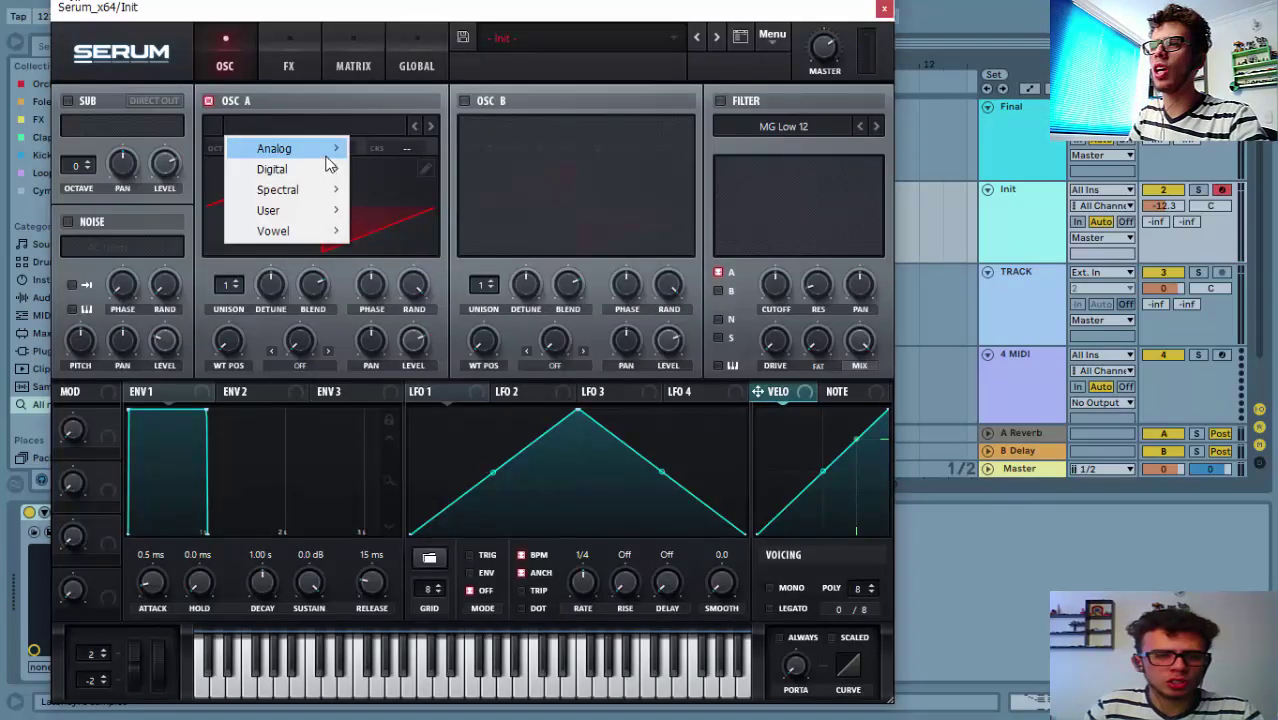
mouse_move(330, 160)
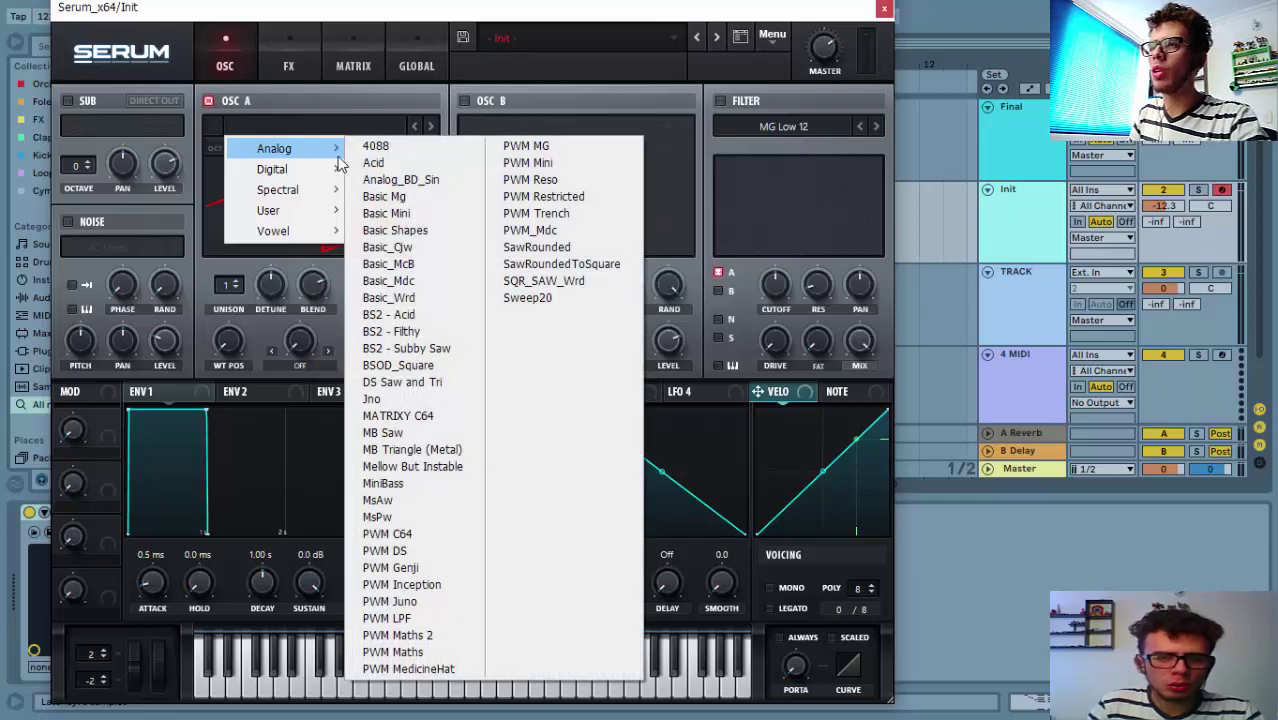
click(411, 232)
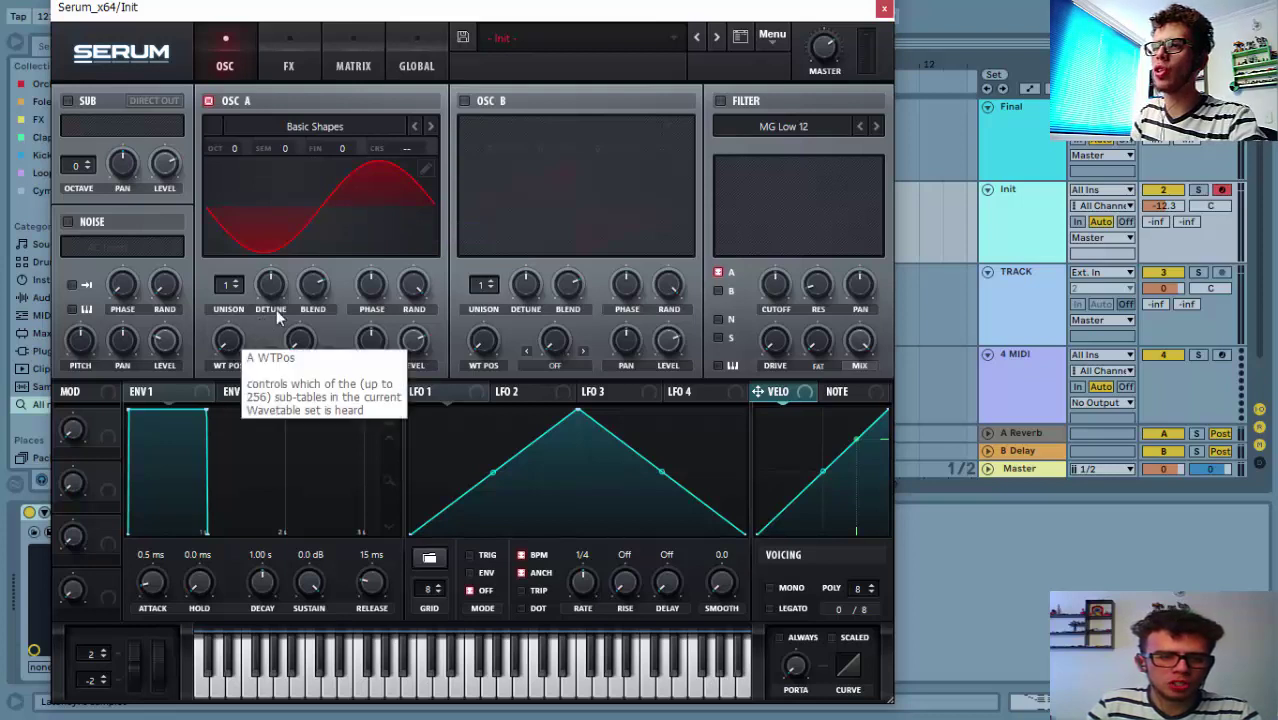
Raise oscillator A's wavetable position past the square wave to a narrow pulse shape, checking the frames in the 3D wavetable view.
click(280, 218)
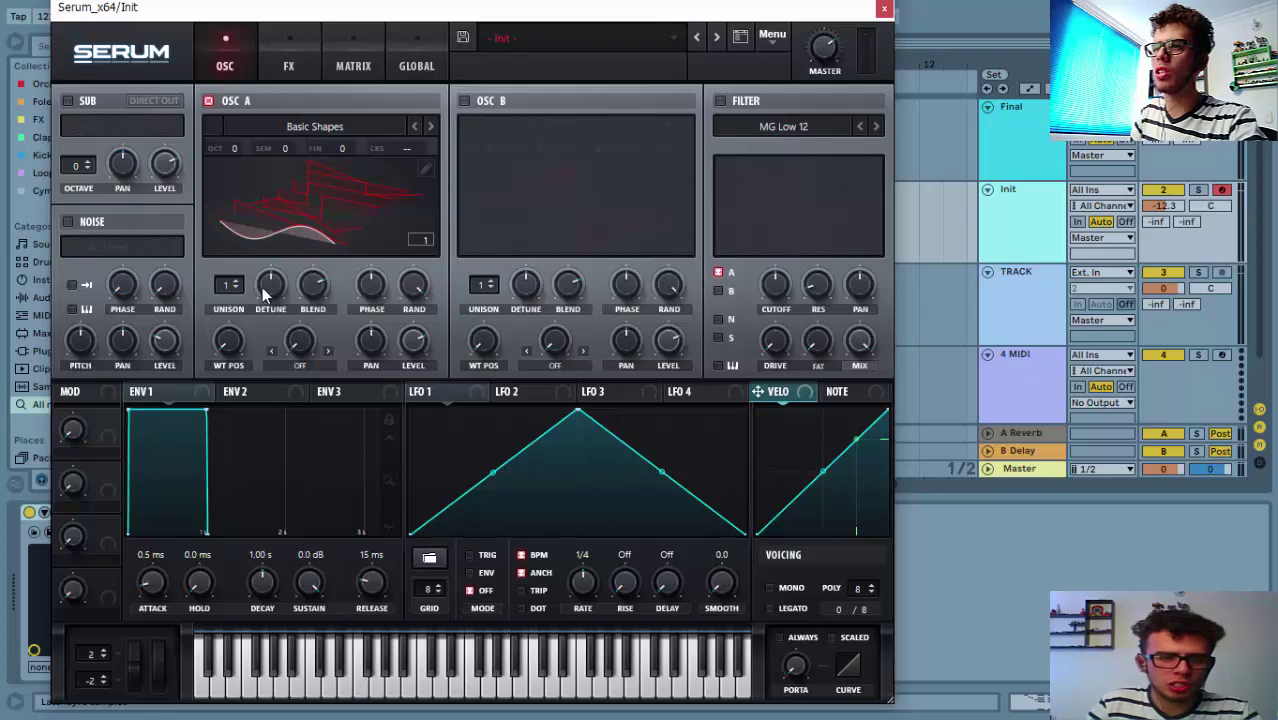
drag(226, 345, 226, 236)
click(281, 215)
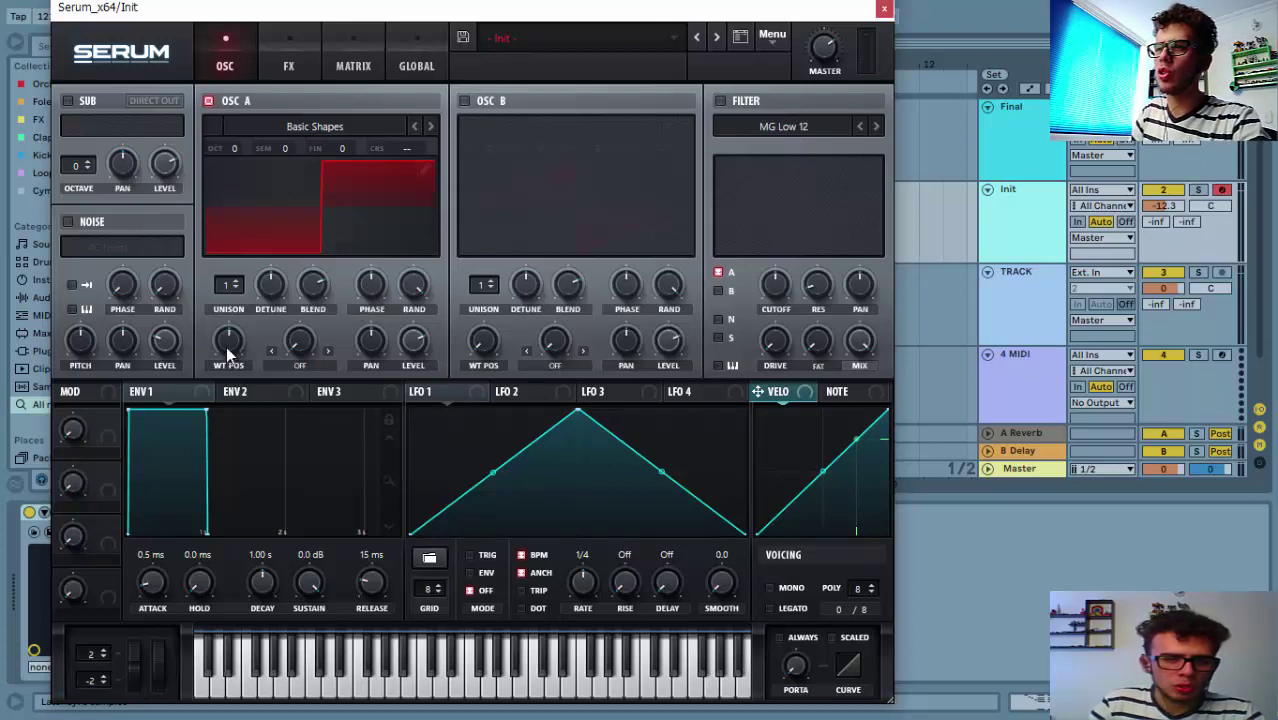
mouse_move(226, 346)
mouse_down()
mouse_move(239, 256)
mouse_move(238, 336)
mouse_up()
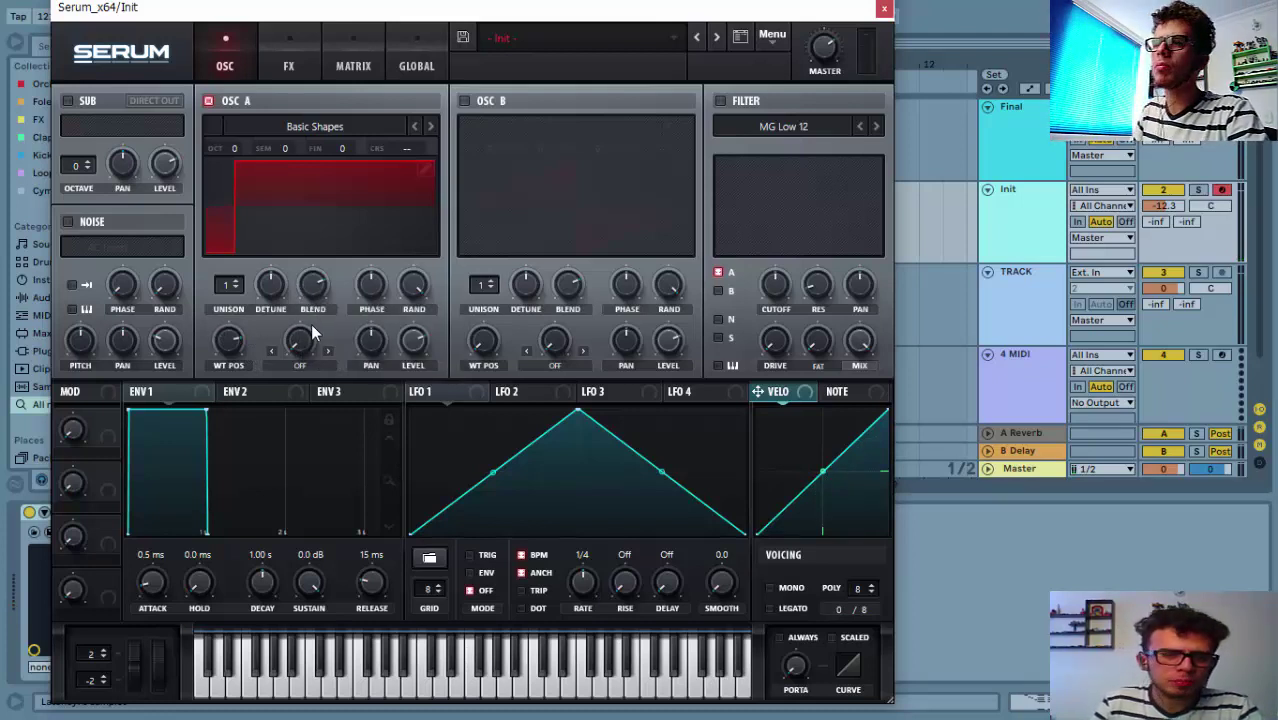
Set oscillator A to 3 unison voices and adjust the unison detune to 0.02.
click(238, 284)
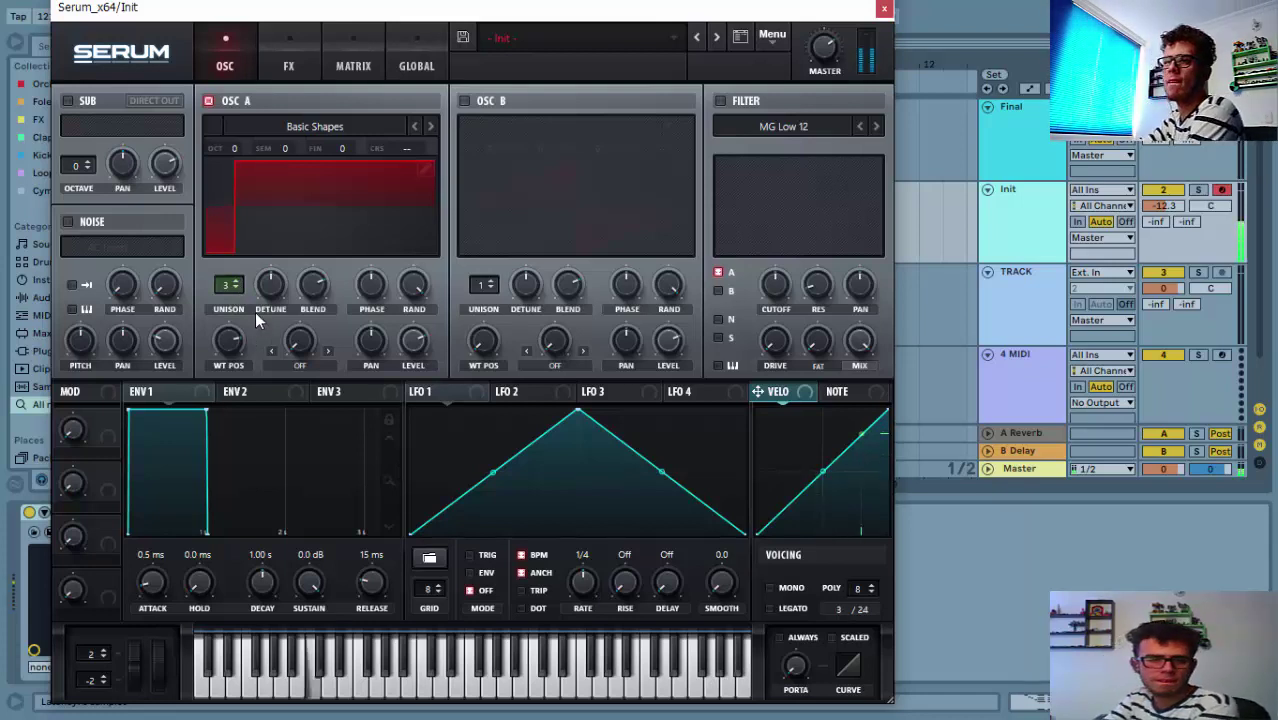
drag(270, 296, 270, 253)
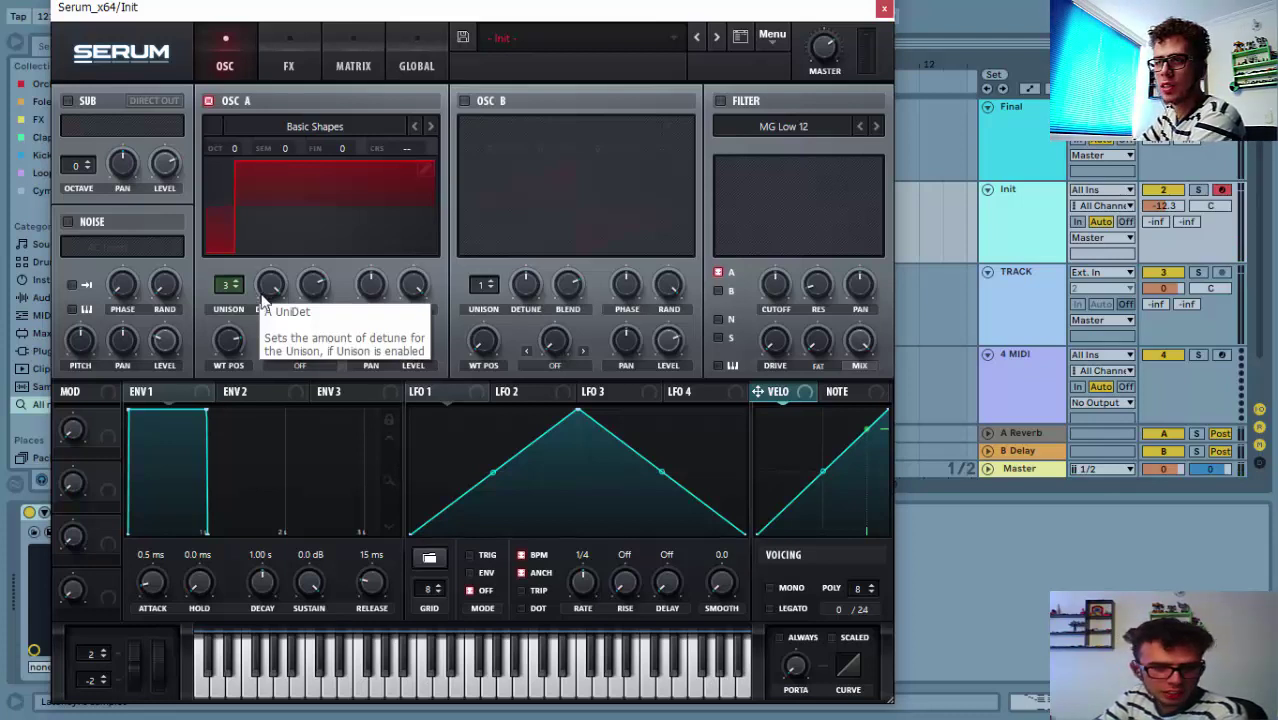
drag(259, 286, 265, 366)
drag(271, 440, 272, 413)
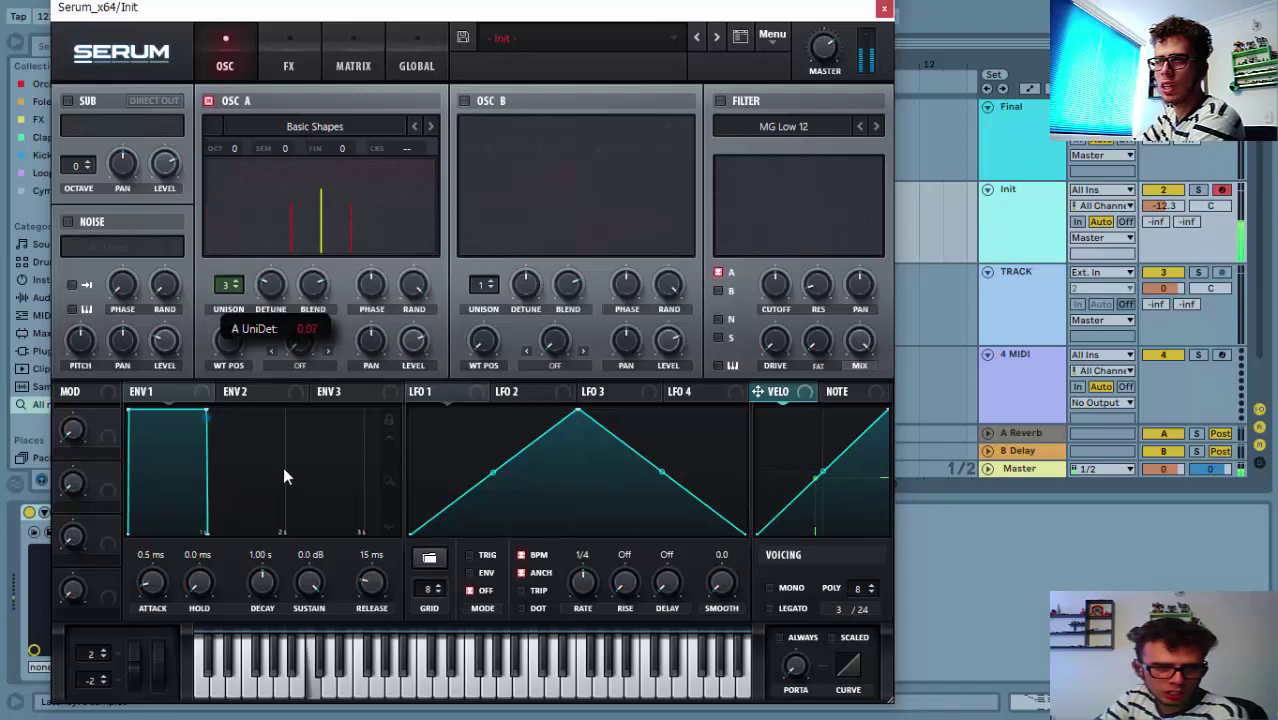
mouse_move(286, 516)
mouse_down()
mouse_move(294, 570)
mouse_move(280, 492)
mouse_up()
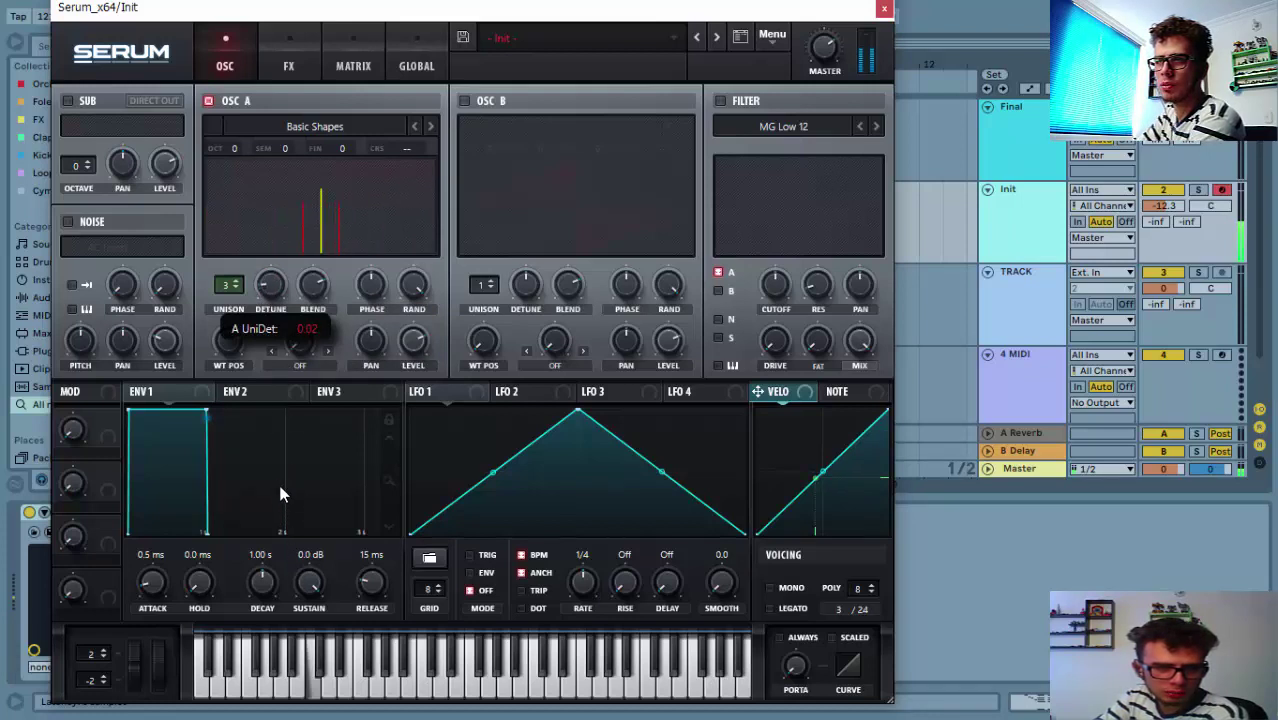
Finish oscillator A's unison detune adjustment and play the Init track from bar 5 with Serum reopened.
drag(276, 448, 276, 448)
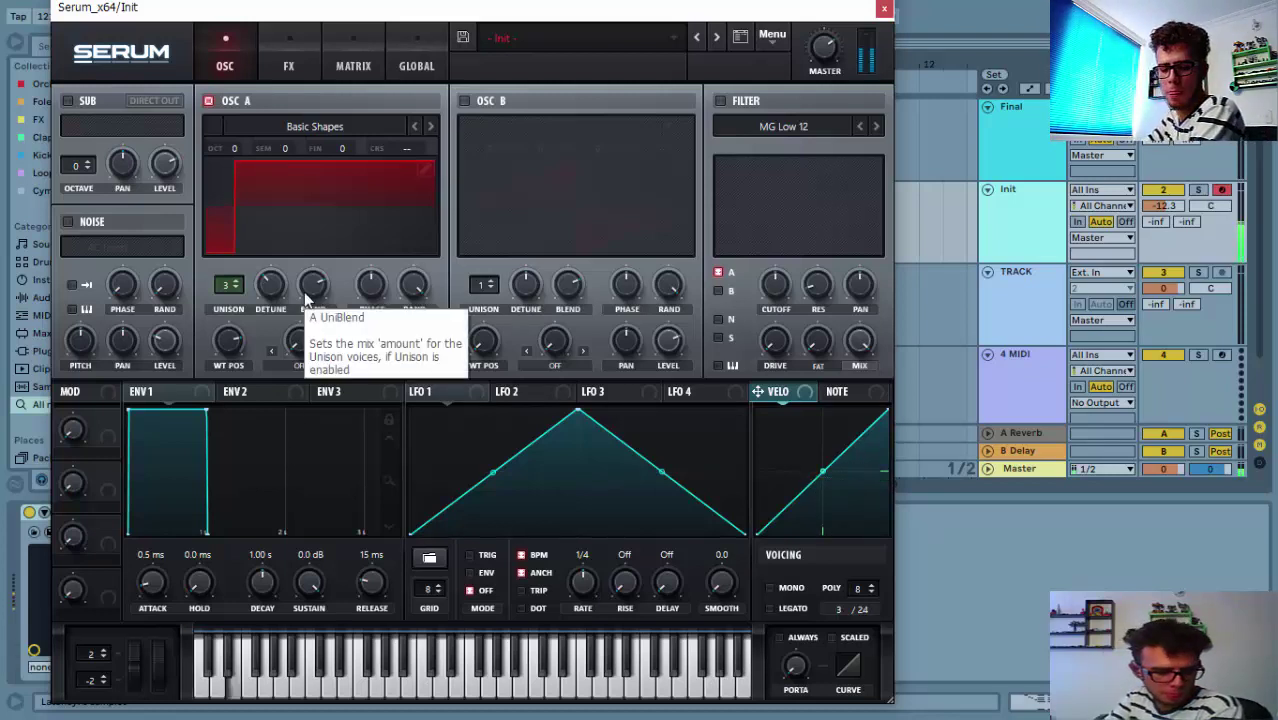
click(884, 8)
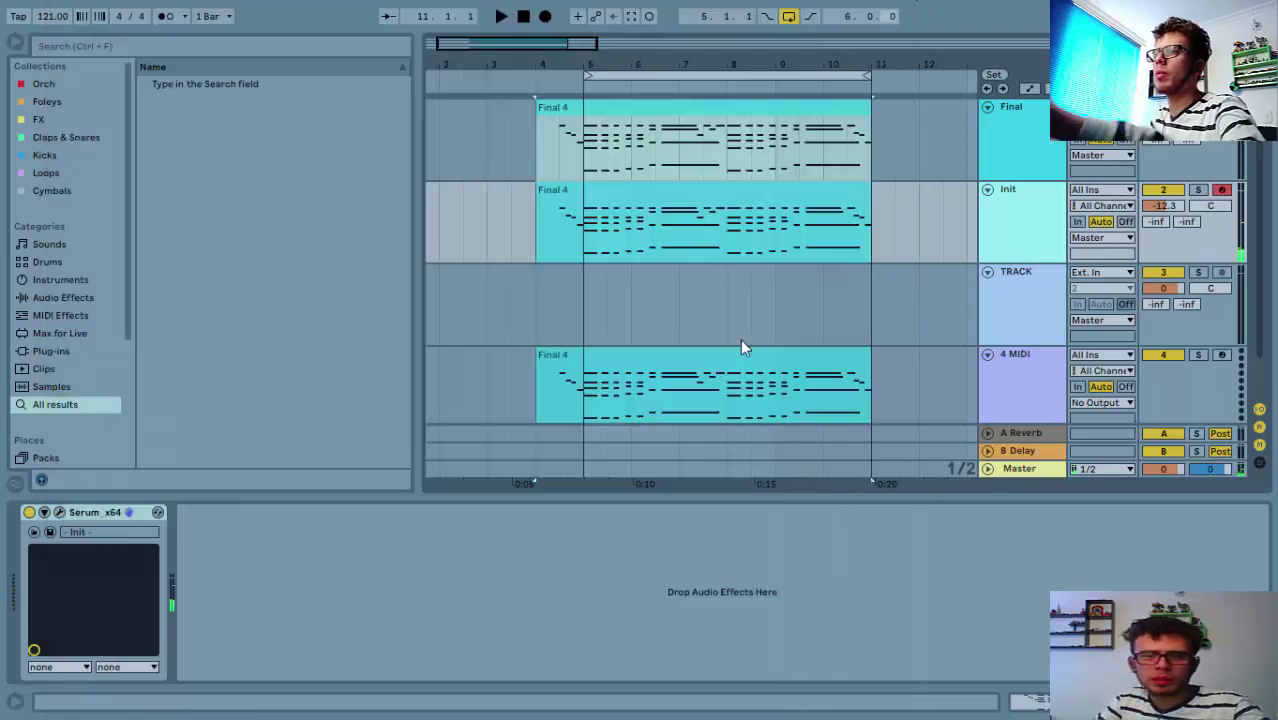
click(578, 247)
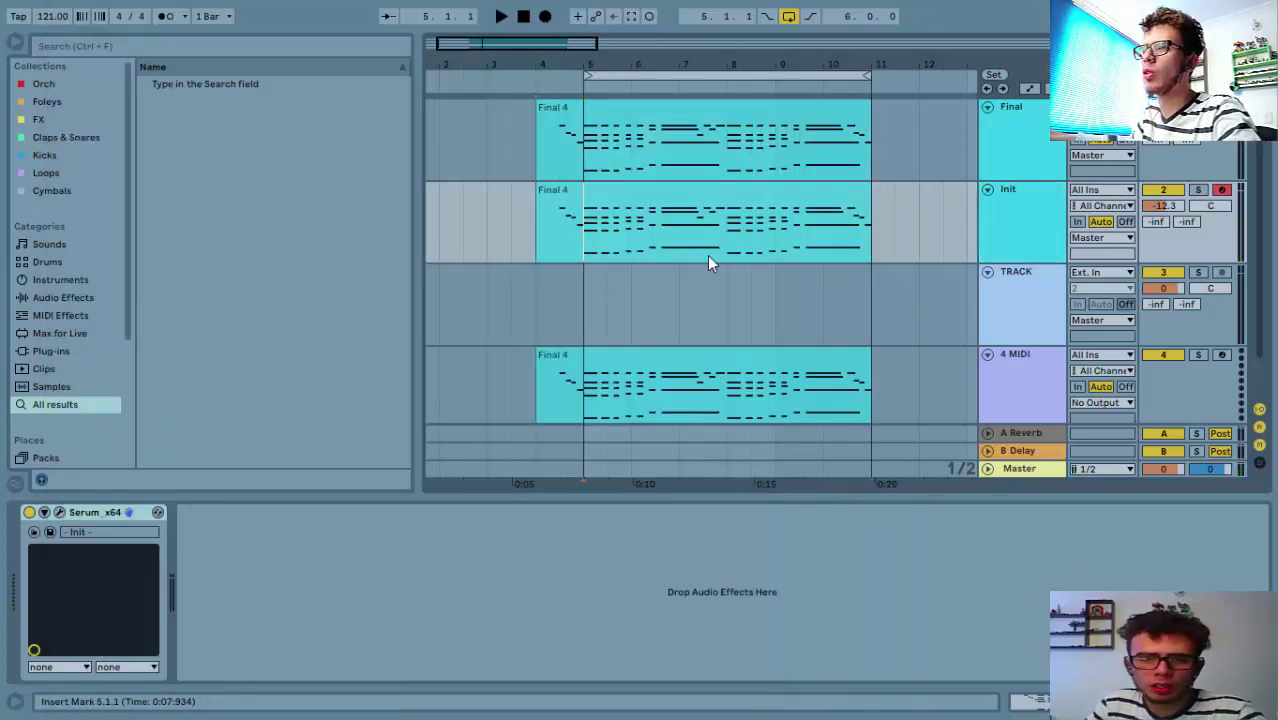
click(59, 512)
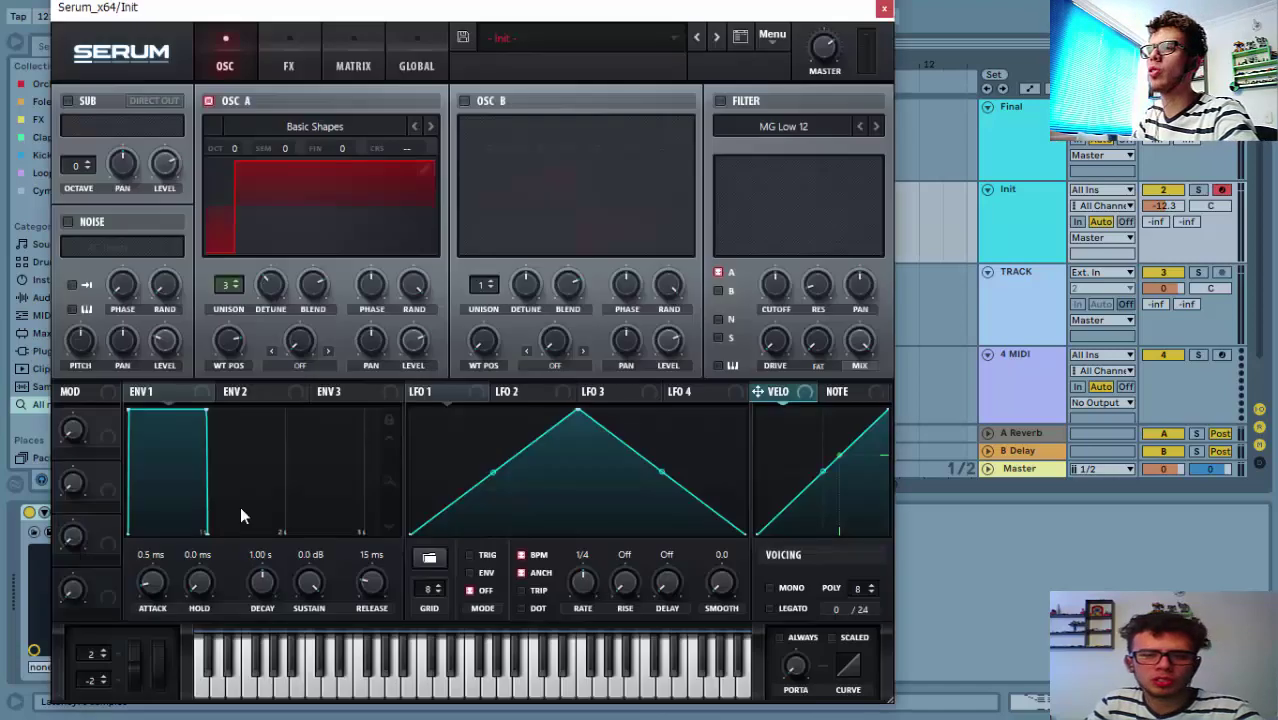
key(space)
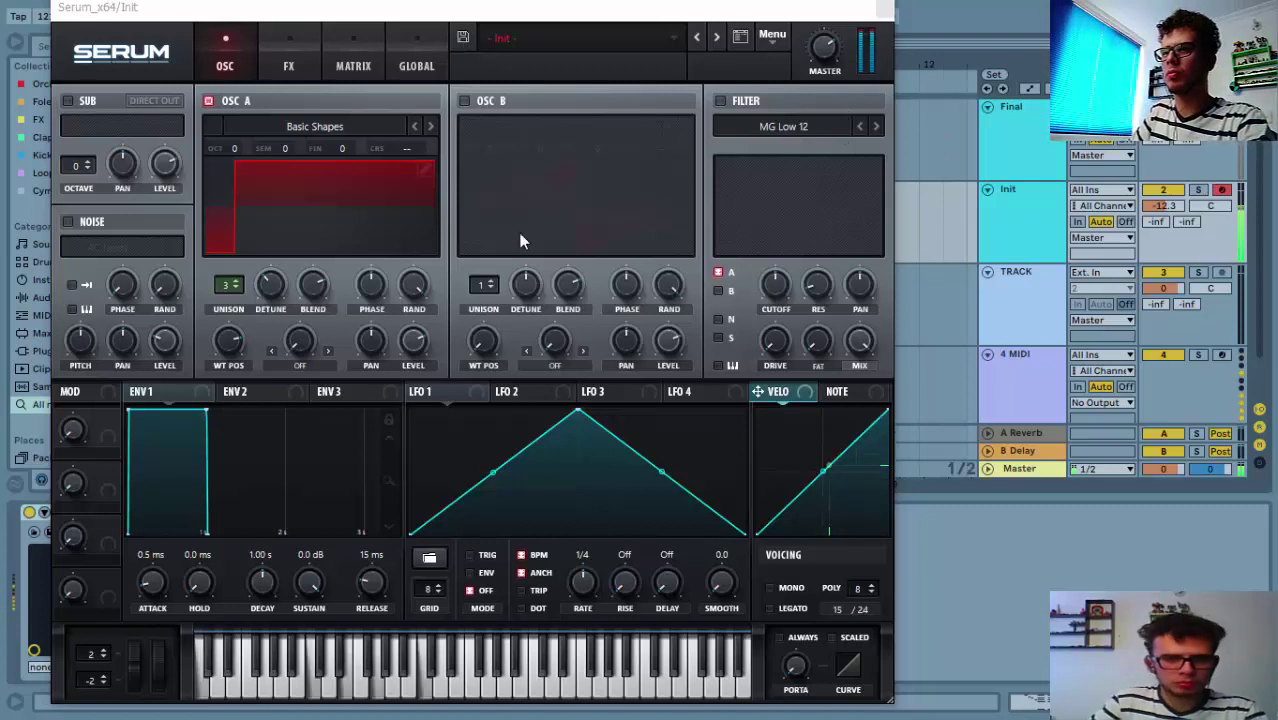
Lower oscillator A's initial phase slightly so notes start a little earlier in the waveform.
mouse_move(371, 285)
mouse_down()
mouse_move(374, 333)
mouse_move(372, 284)
mouse_up()
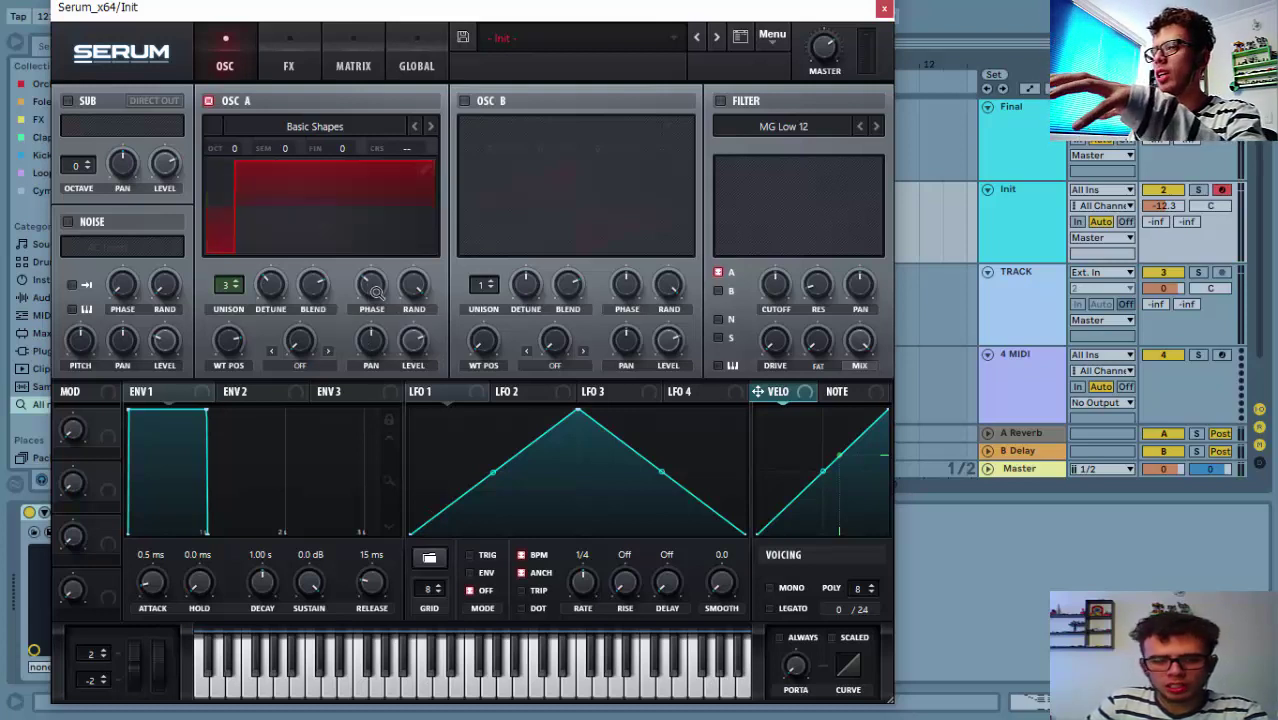
mouse_move(376, 291)
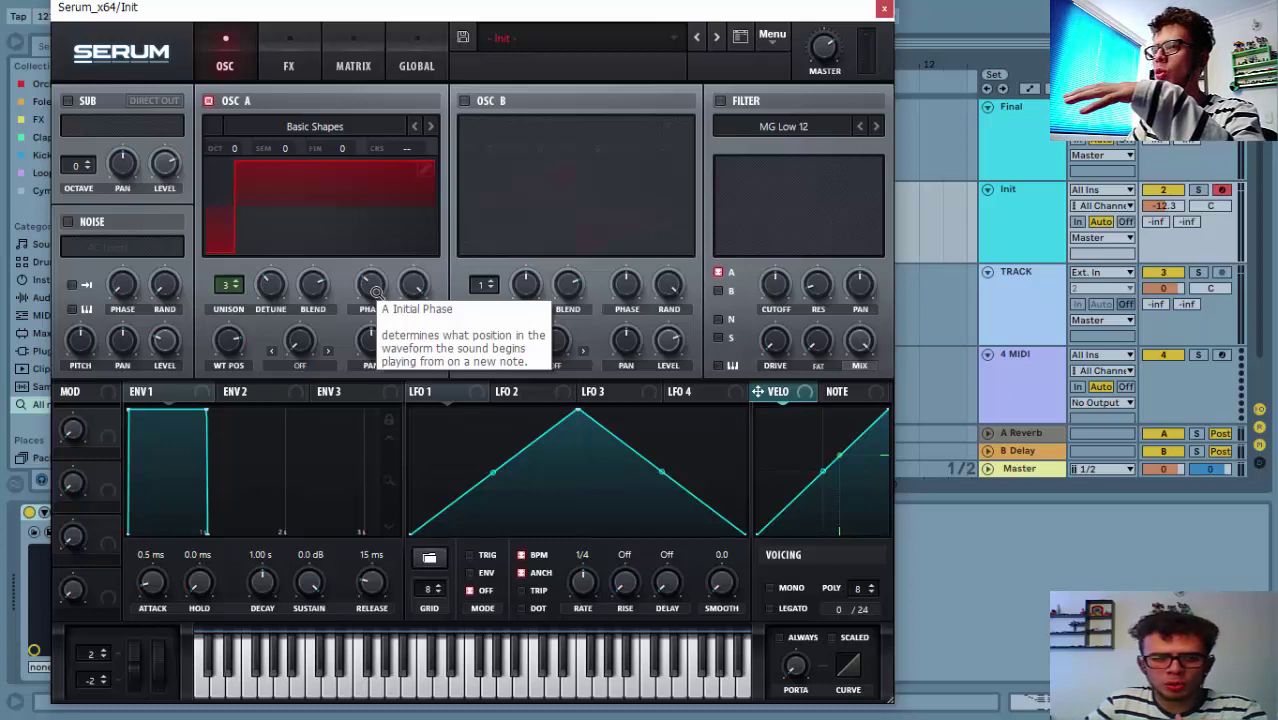
mouse_move(376, 291)
mouse_down()
mouse_move(401, 248)
mouse_move(370, 298)
mouse_move(369, 271)
mouse_up()
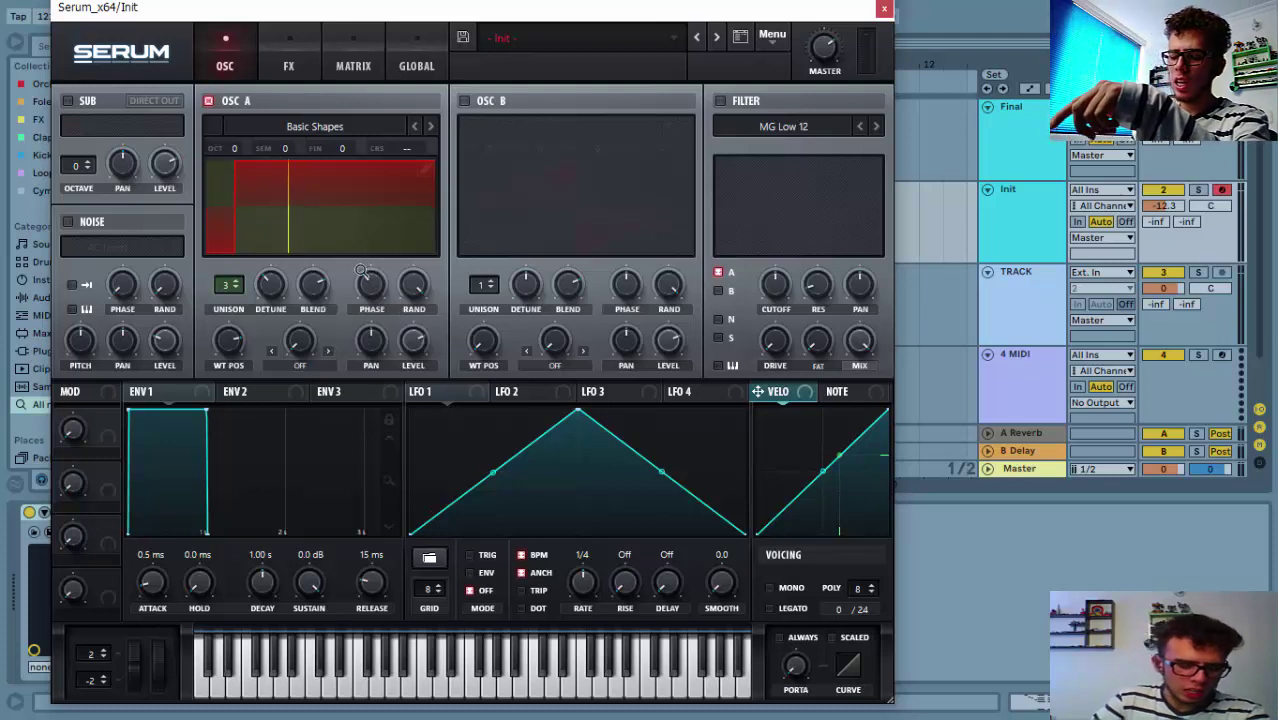
Enable oscillator B, mute oscillator A, and load the Analog wavetable Basic Mini into oscillator B.
click(465, 101)
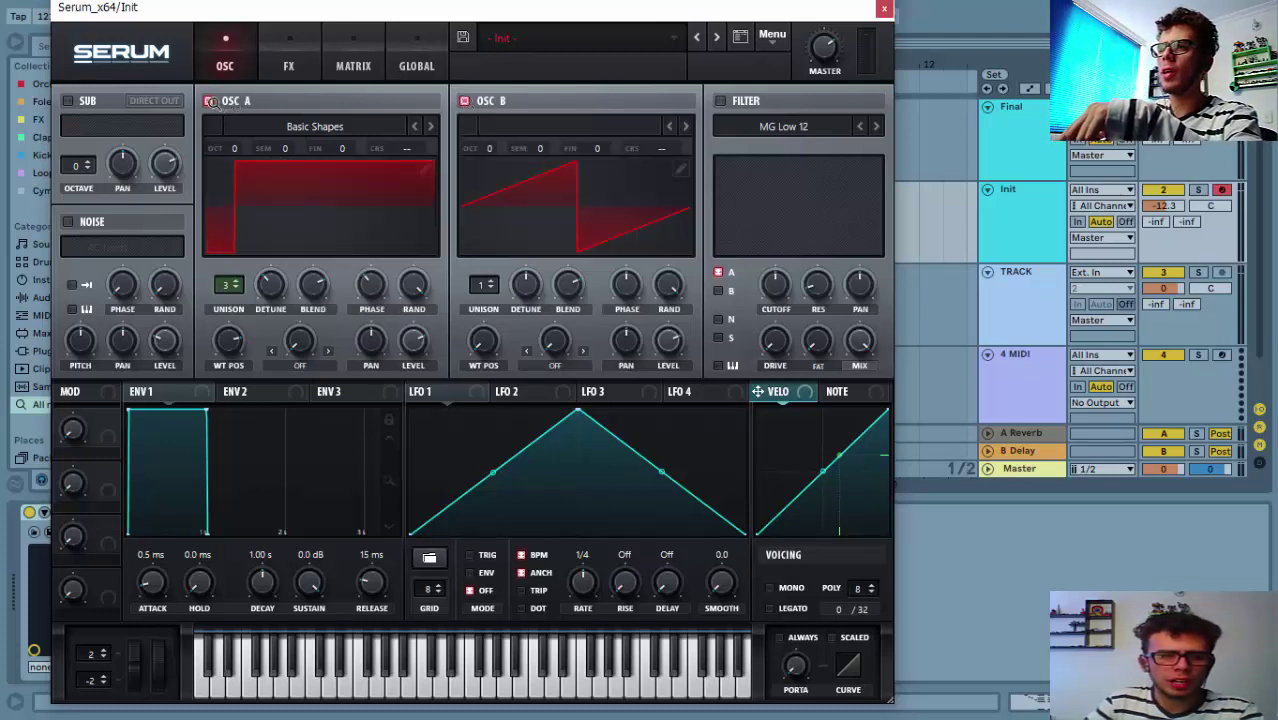
click(211, 101)
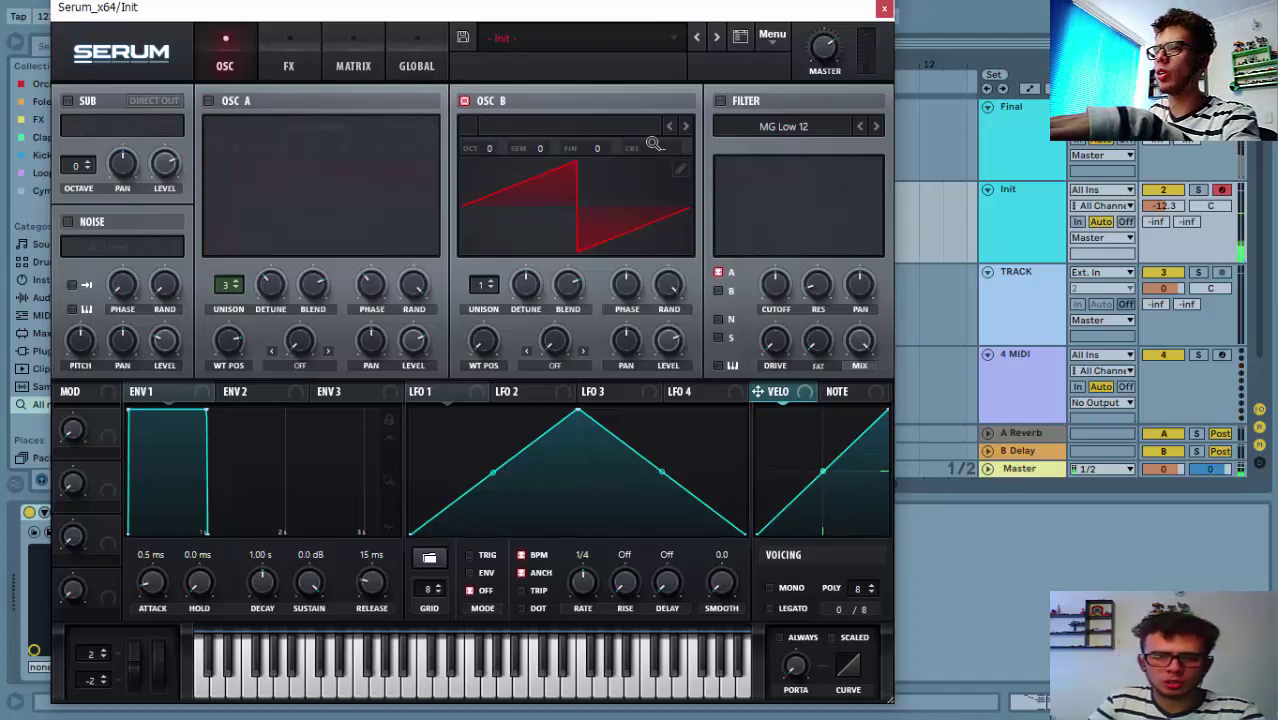
click(622, 128)
mouse_move(588, 150)
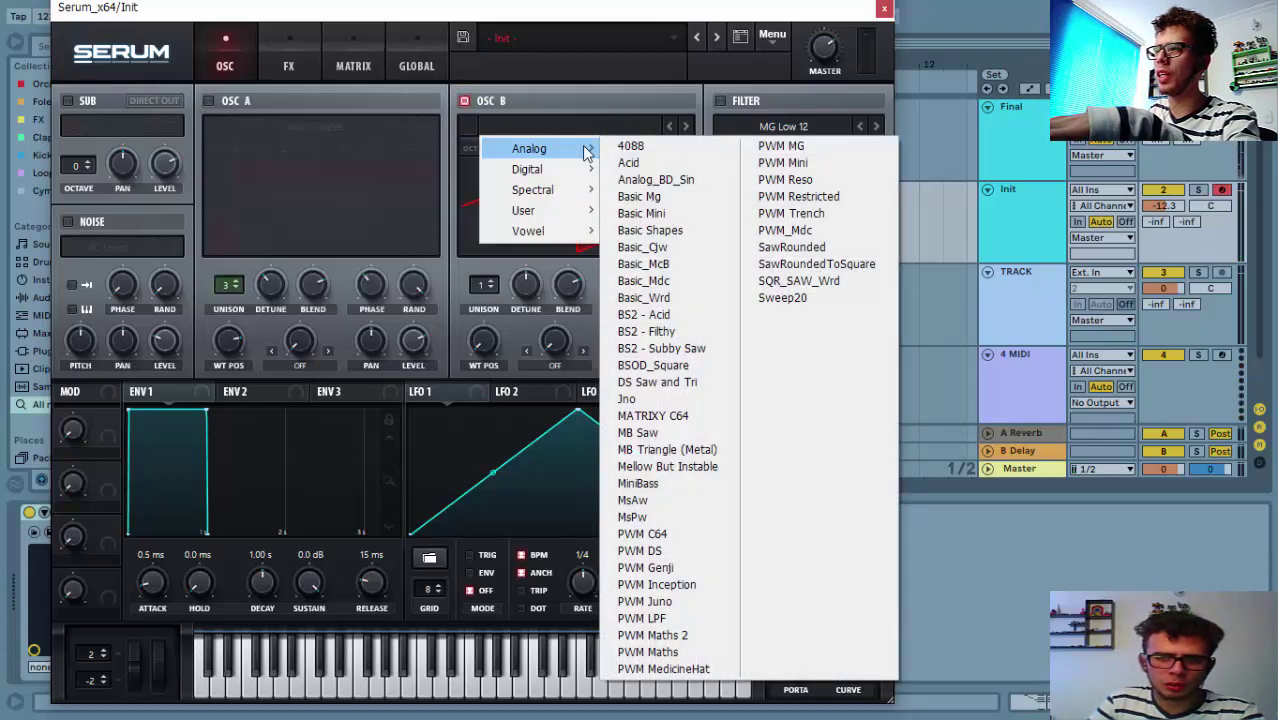
click(662, 214)
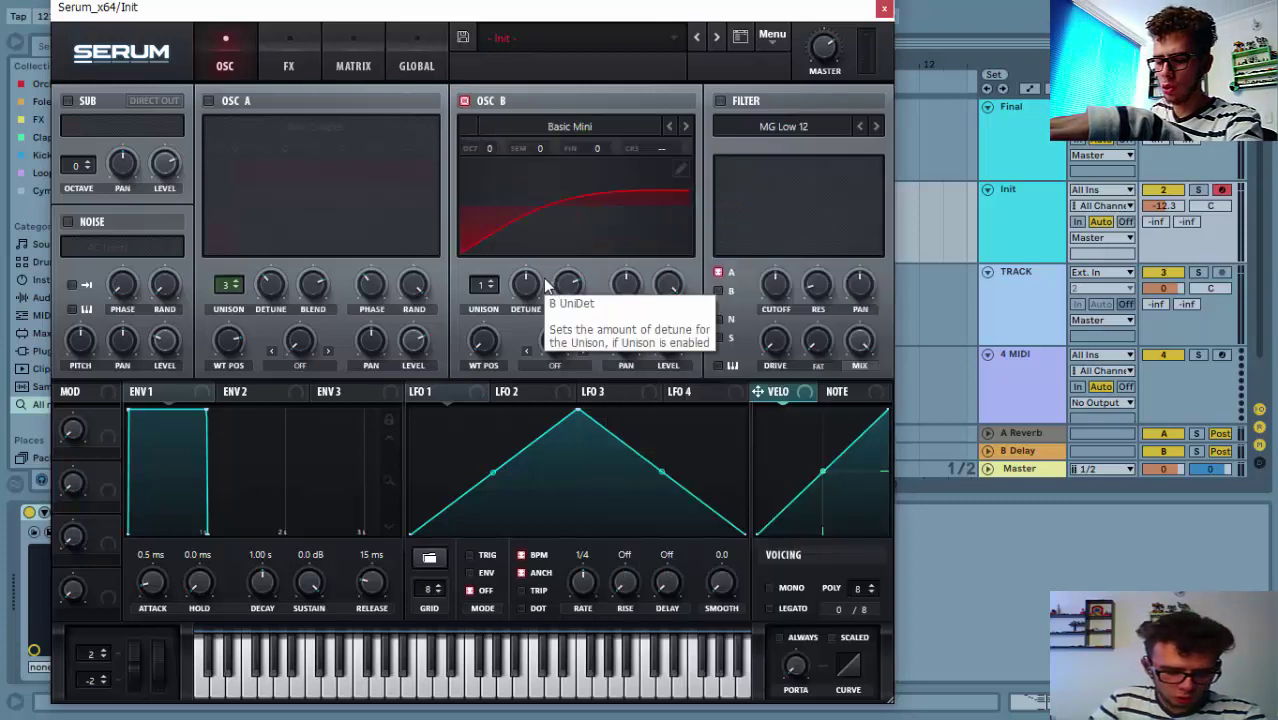
Raise oscillator B's wavetable position to its narrow pulse shape and set its octave to -1.
click(613, 200)
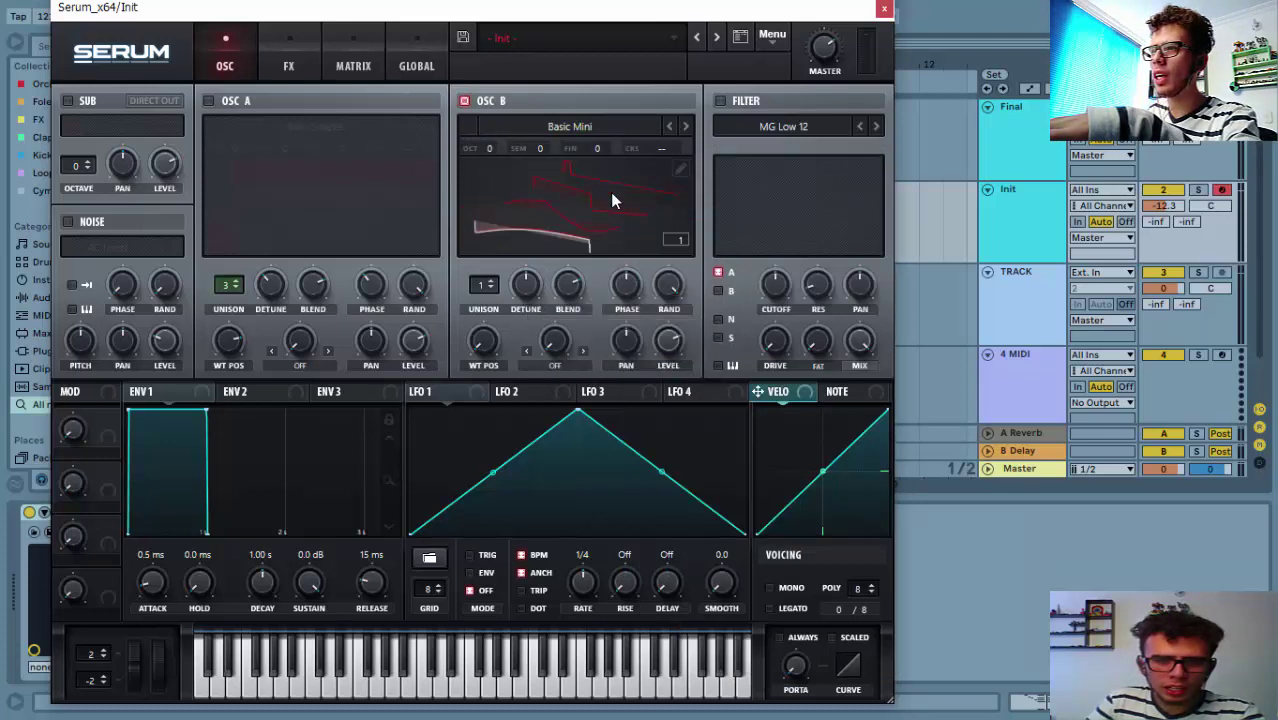
click(607, 217)
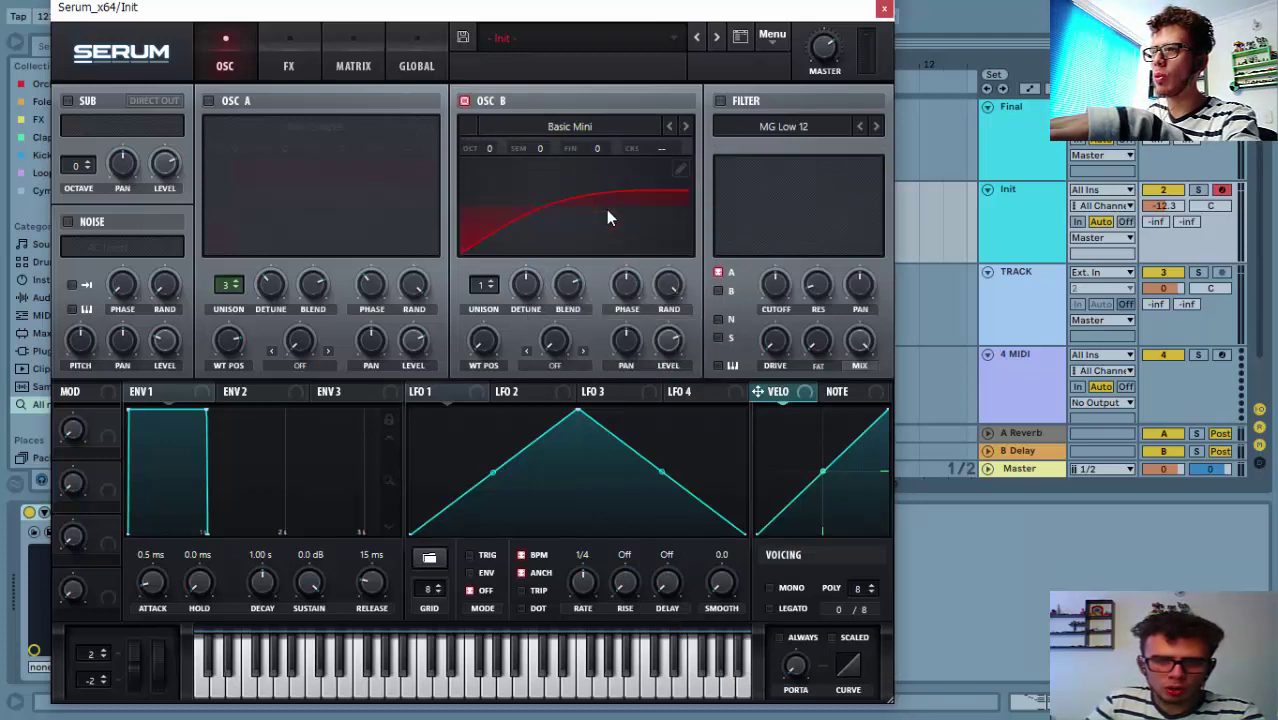
drag(481, 355, 507, 150)
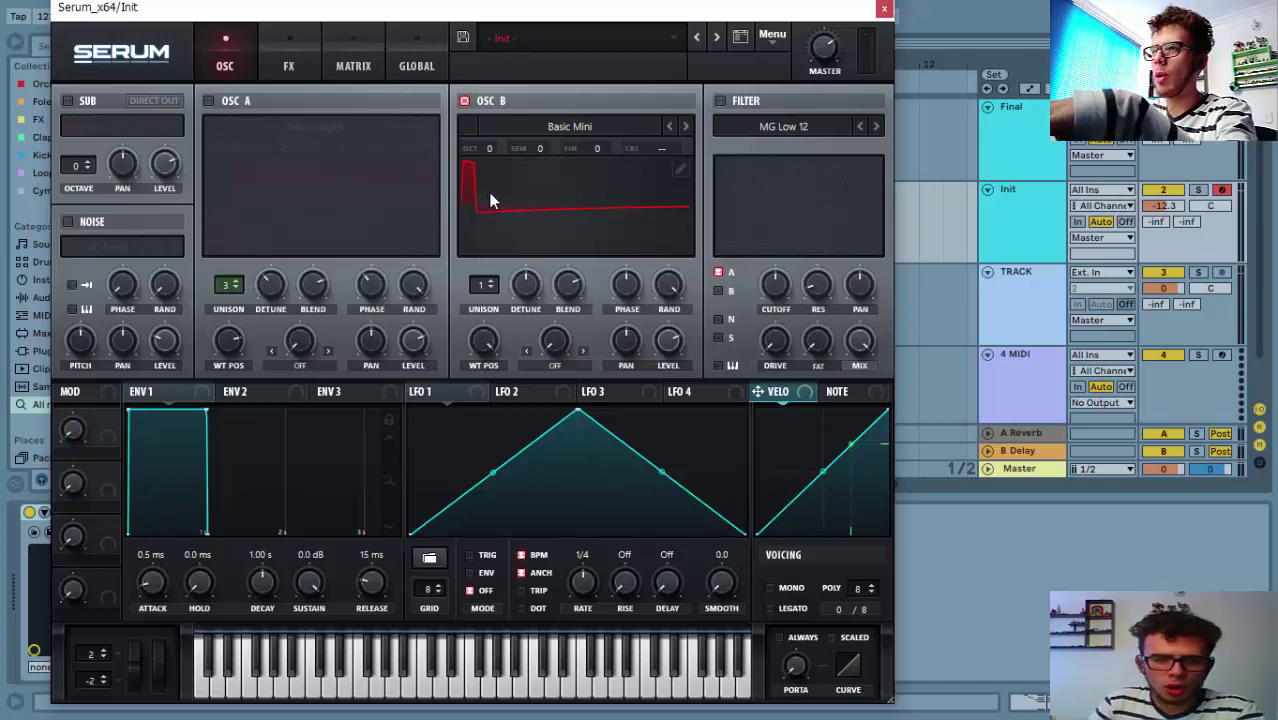
click(491, 151)
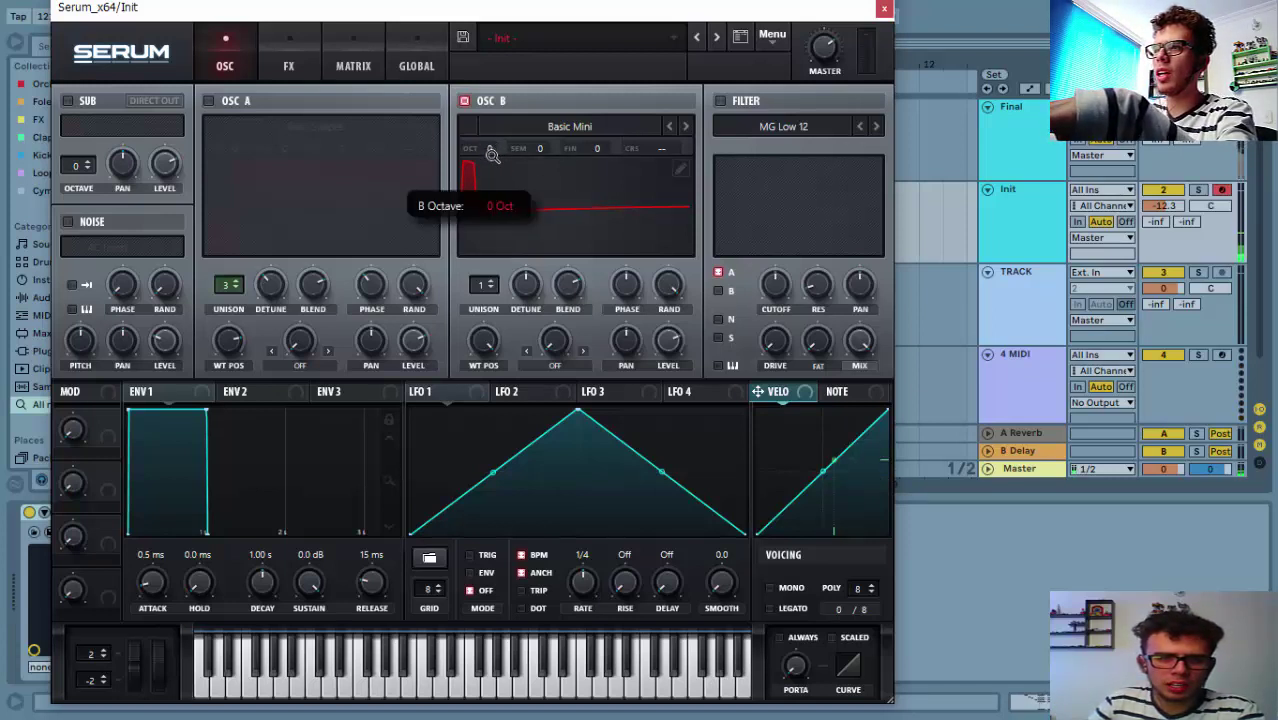
drag(493, 171, 494, 175)
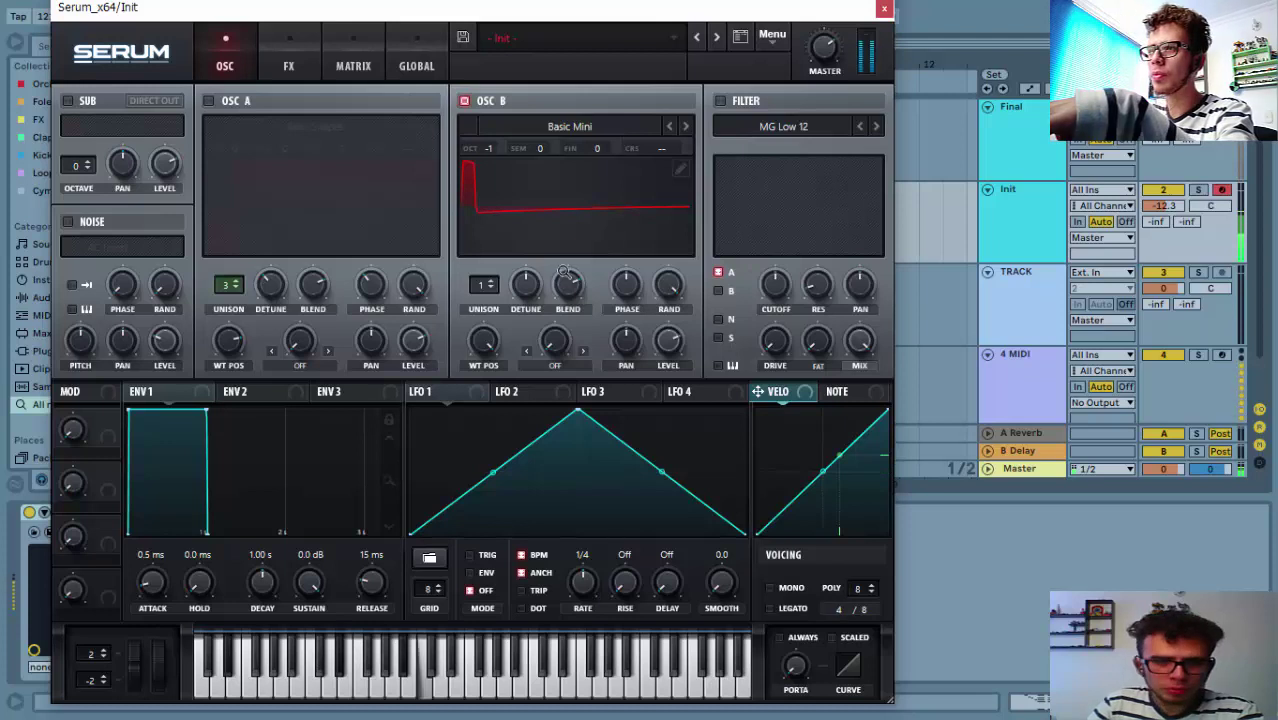
Set oscillator B to 4 unison voices and reduce its unison detune.
click(497, 281)
click(497, 281)
click(497, 281)
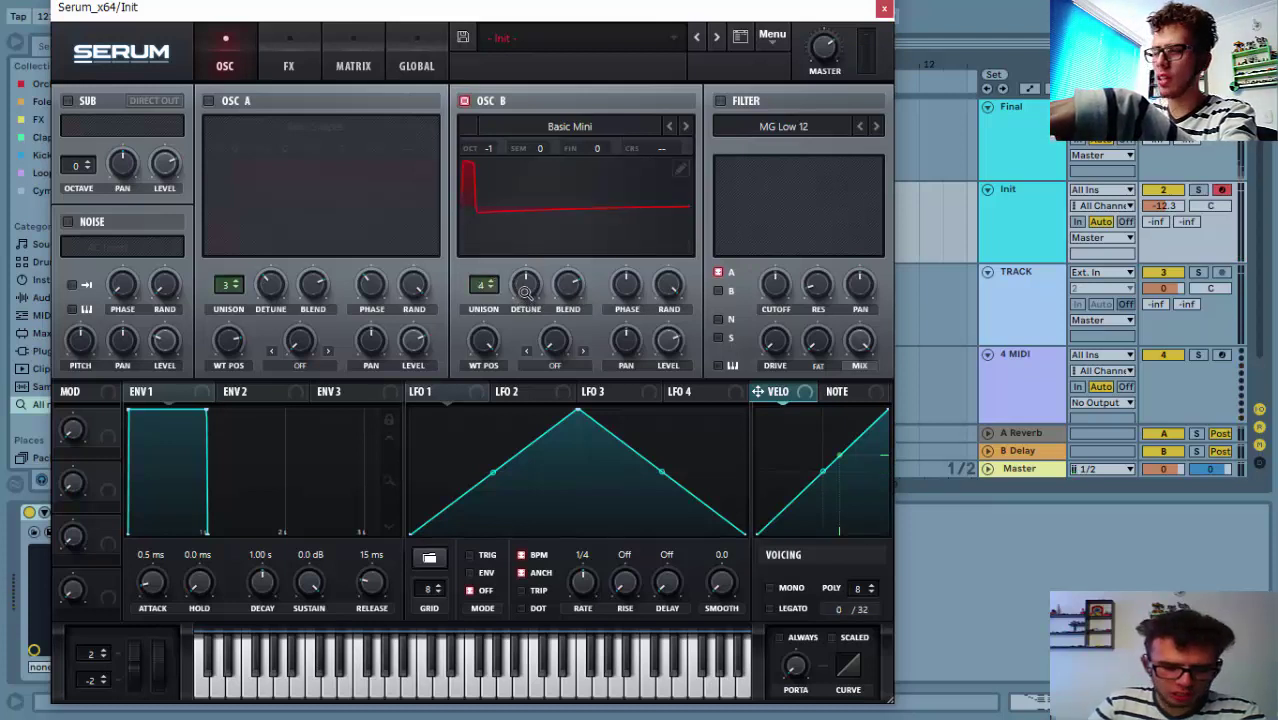
drag(525, 290, 521, 313)
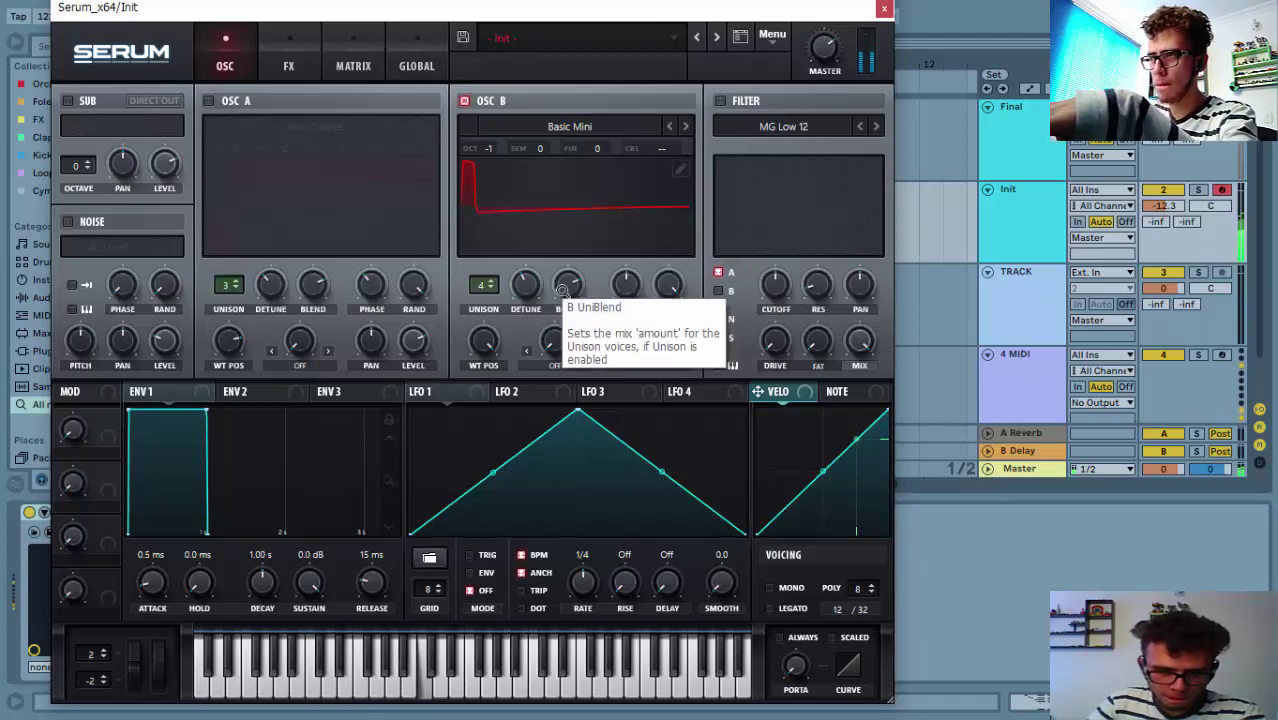
Turn oscillator B's initial phase down to the very start of the waveform.
drag(620, 328, 613, 400)
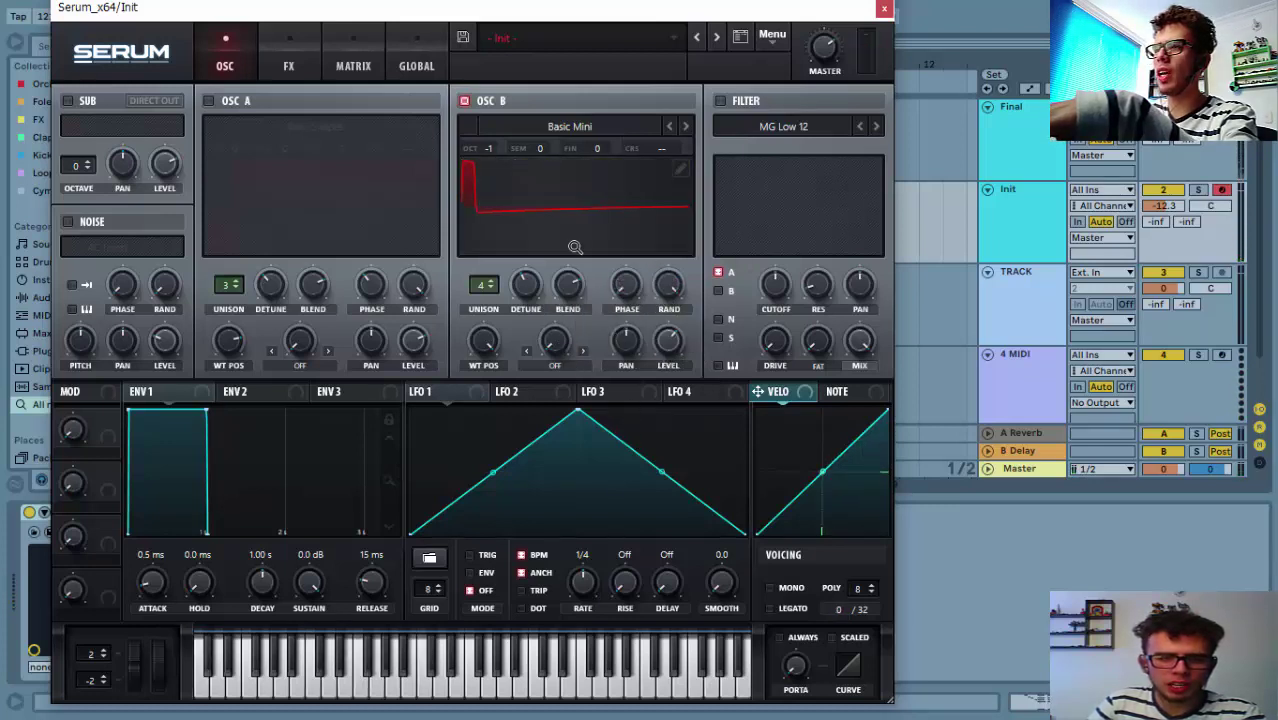
mouse_move(627, 290)
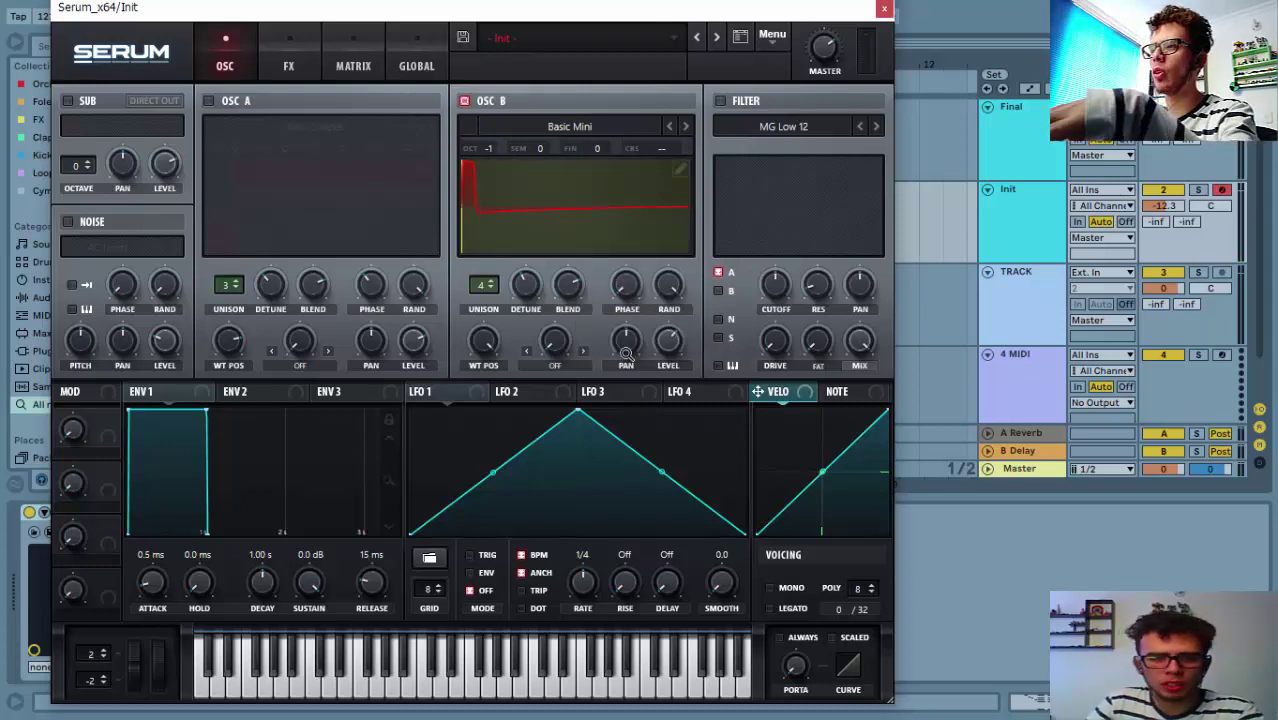
mouse_move(668, 356)
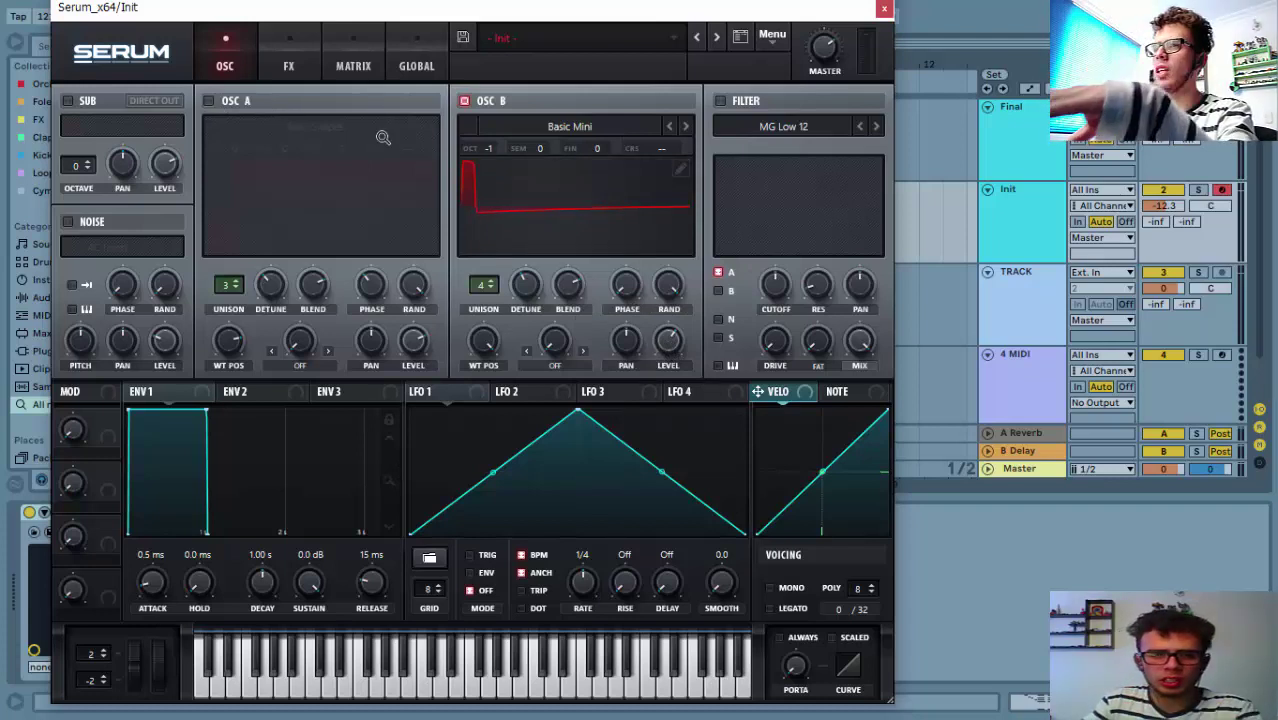
Re-enable oscillator A and compare the sound with oscillator B muted and active, leaving both on.
click(207, 101)
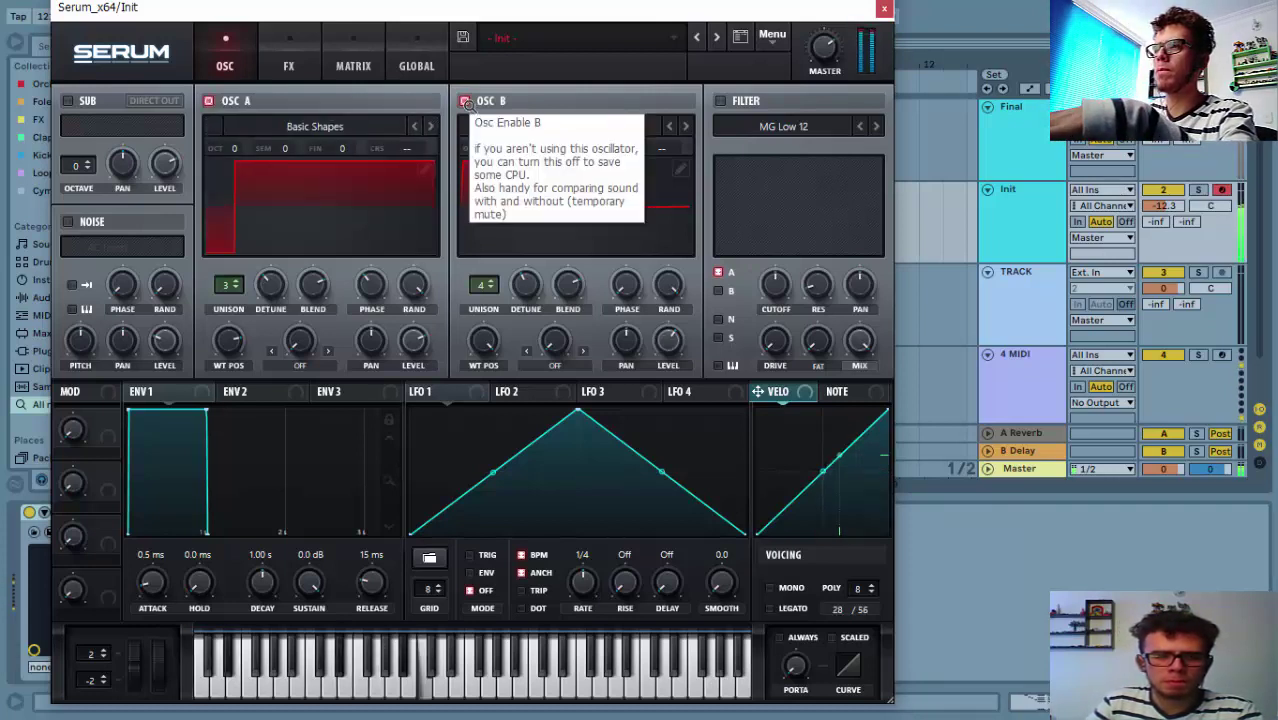
click(465, 101)
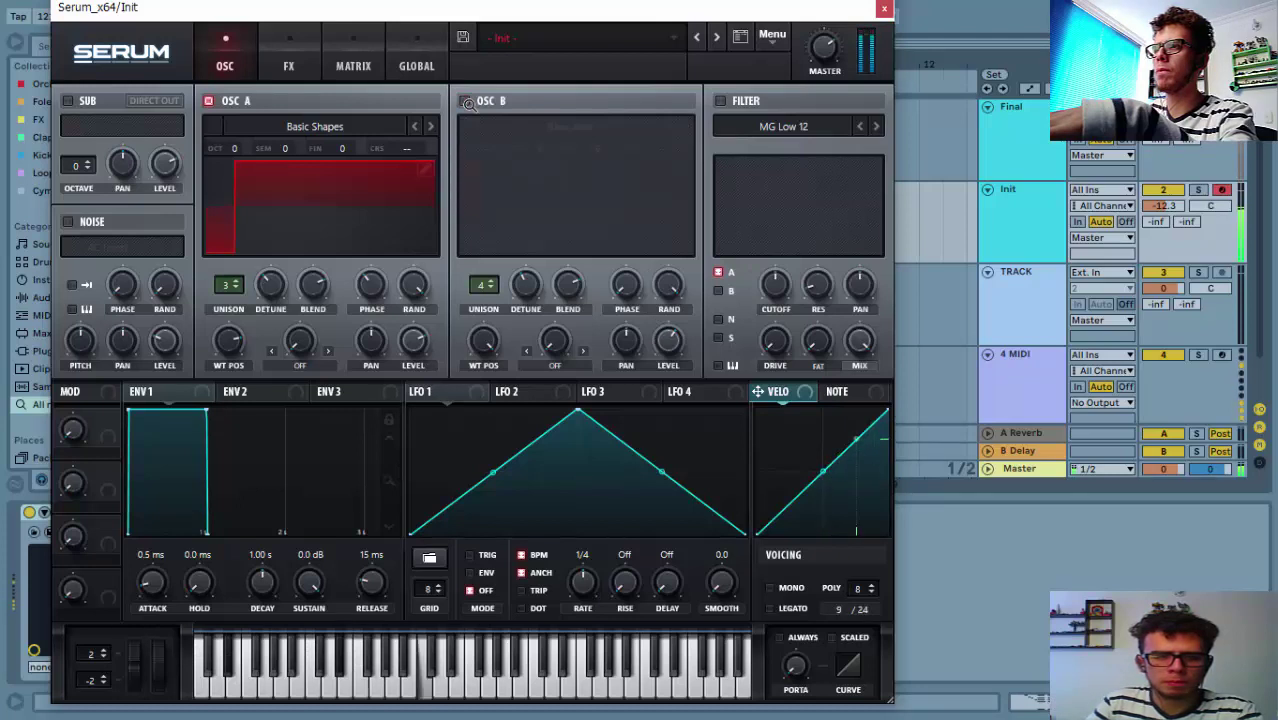
click(465, 101)
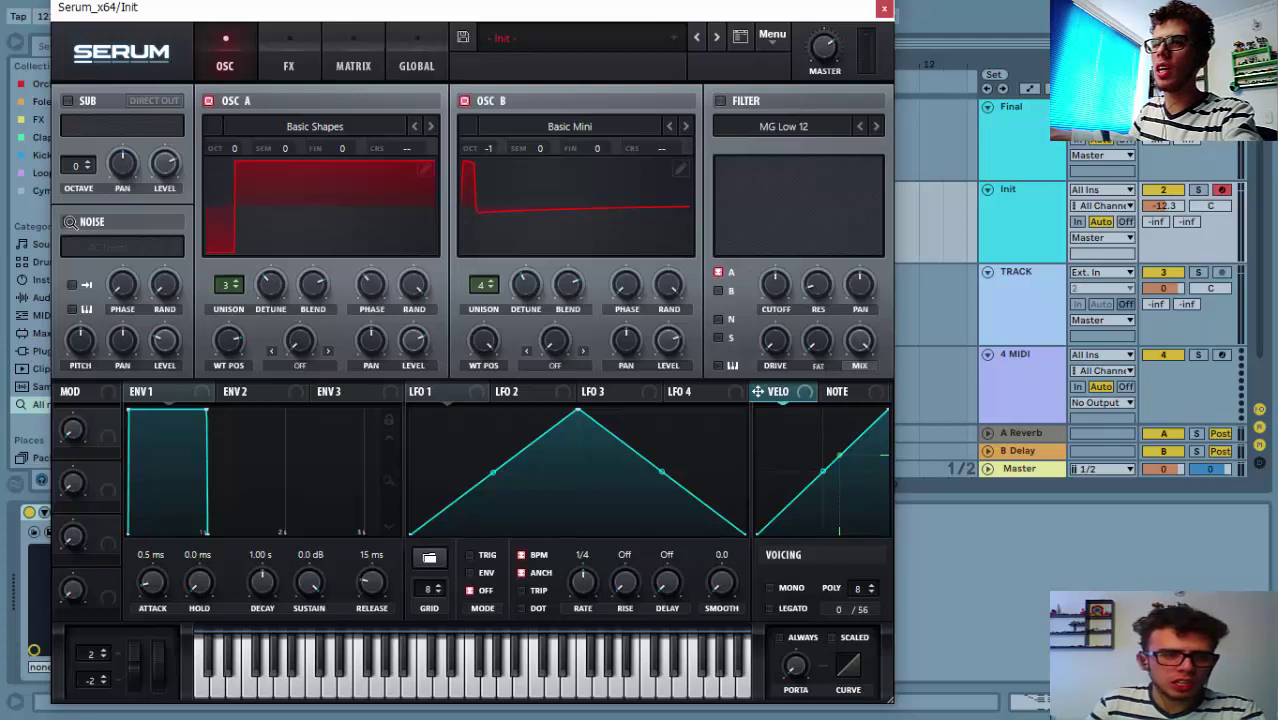
Enable the AC hum1 noise oscillator, lower its pitch slightly, and raise its level past 75%.
click(69, 222)
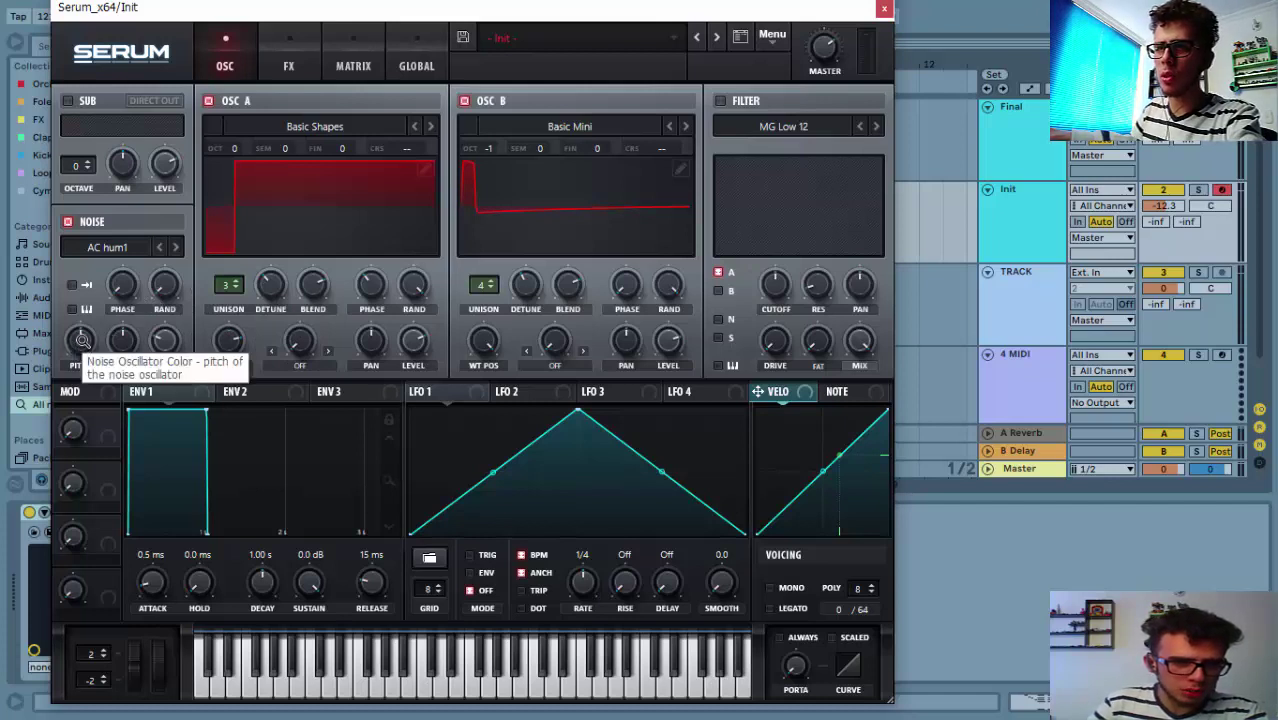
drag(82, 340, 83, 356)
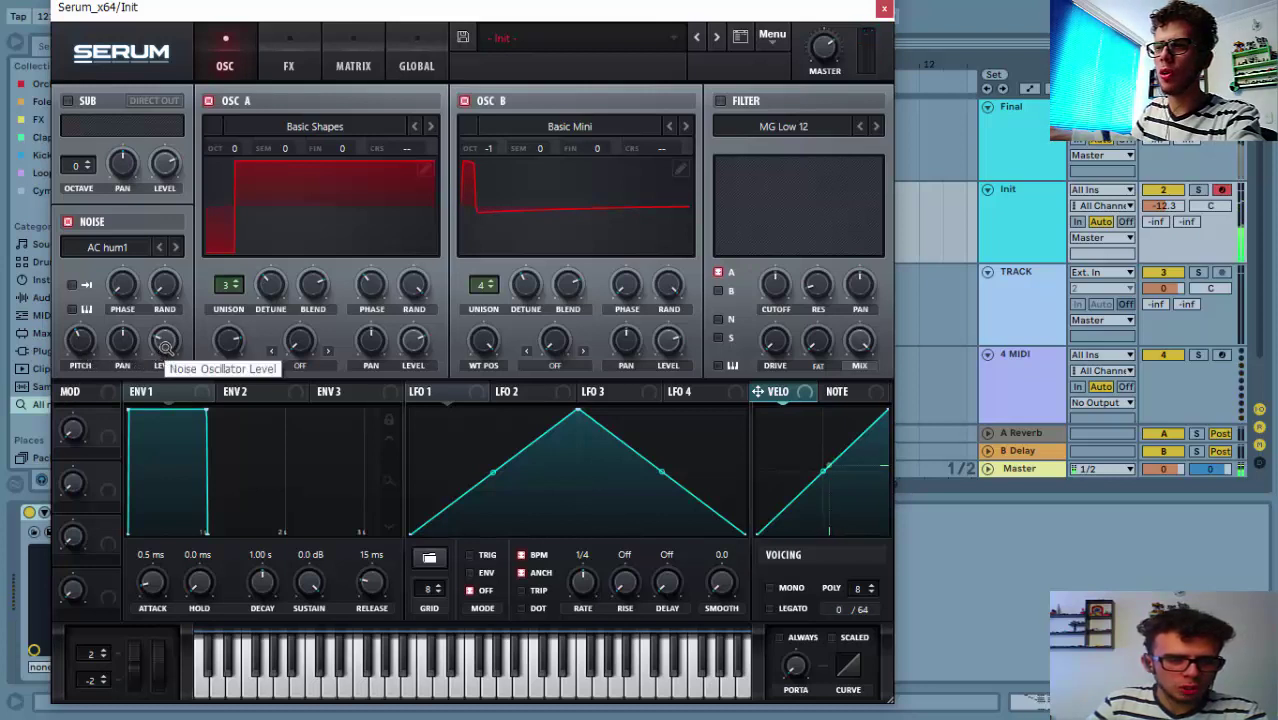
drag(163, 345, 166, 243)
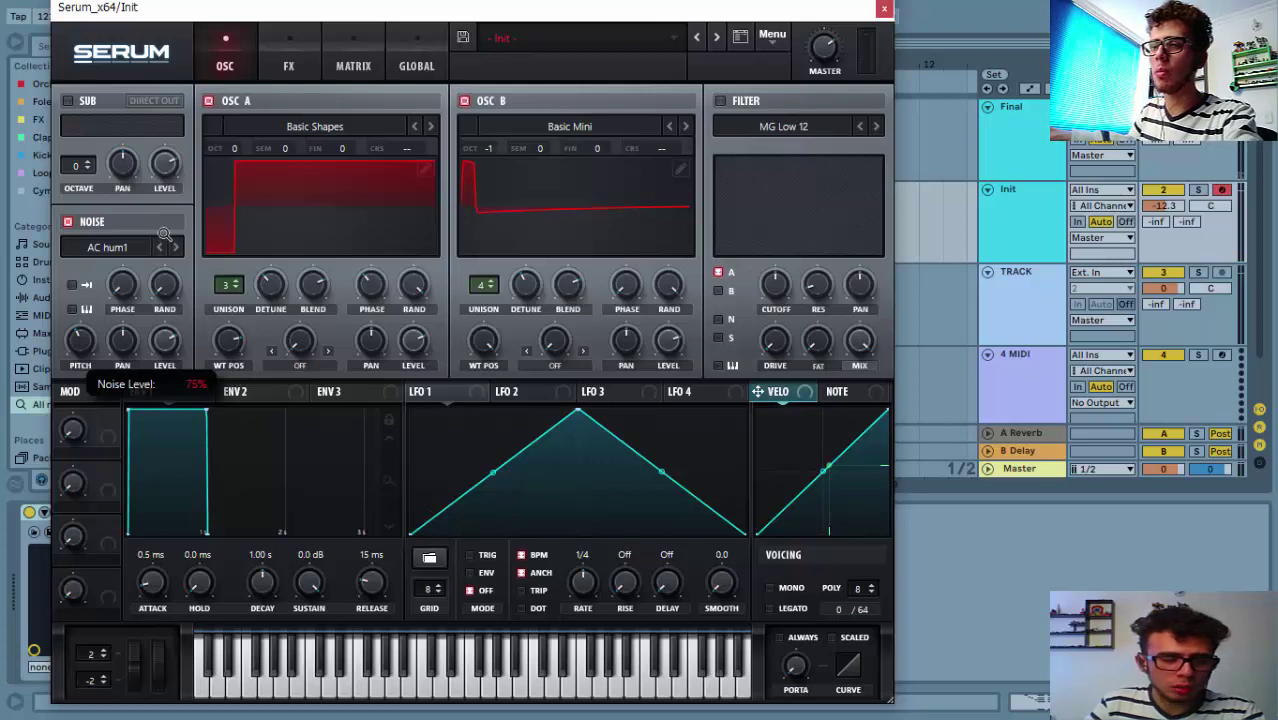
drag(166, 207, 166, 207)
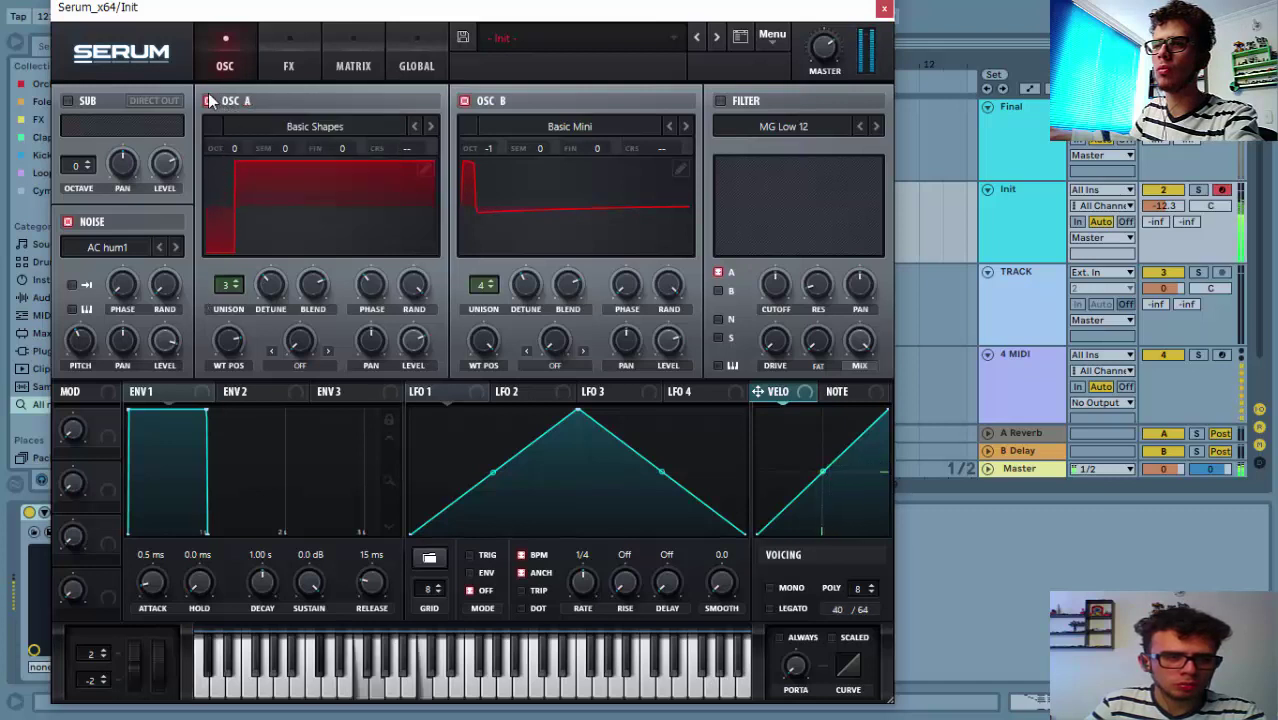
Briefly mute oscillator A to hear the noise, restore it, and reduce the noise level to about 36%.
click(208, 100)
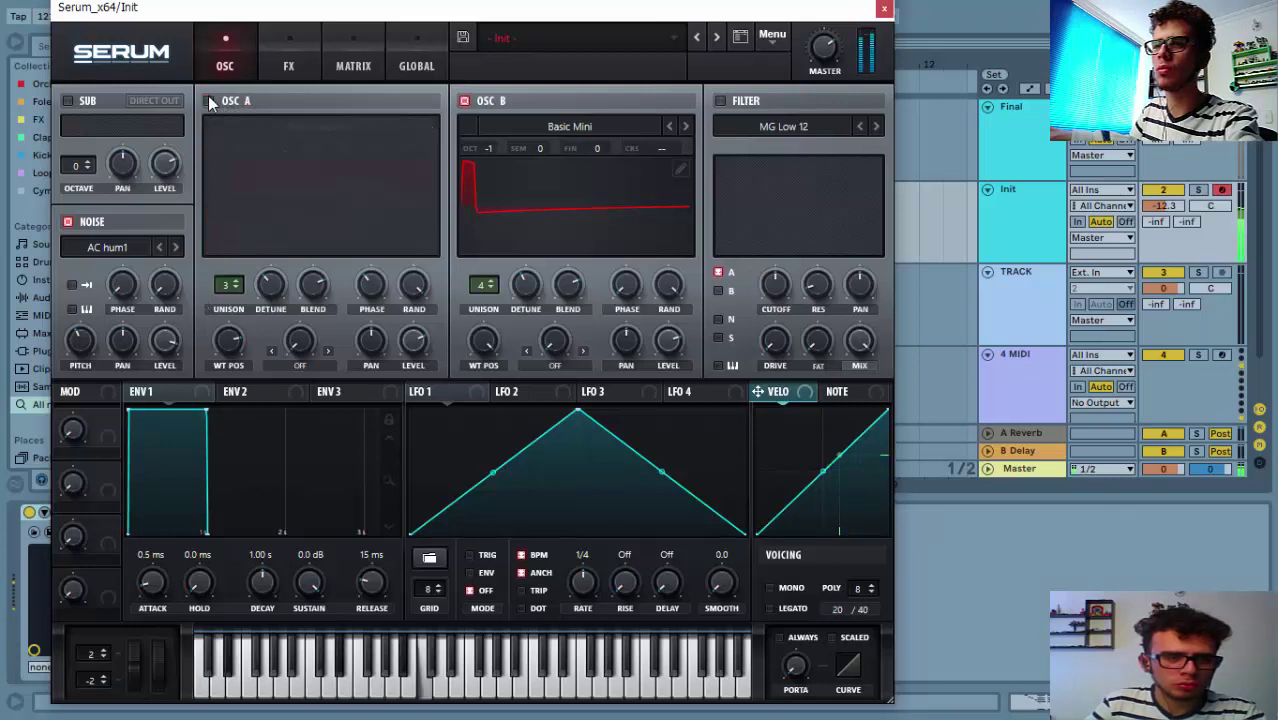
click(208, 100)
drag(165, 340, 151, 447)
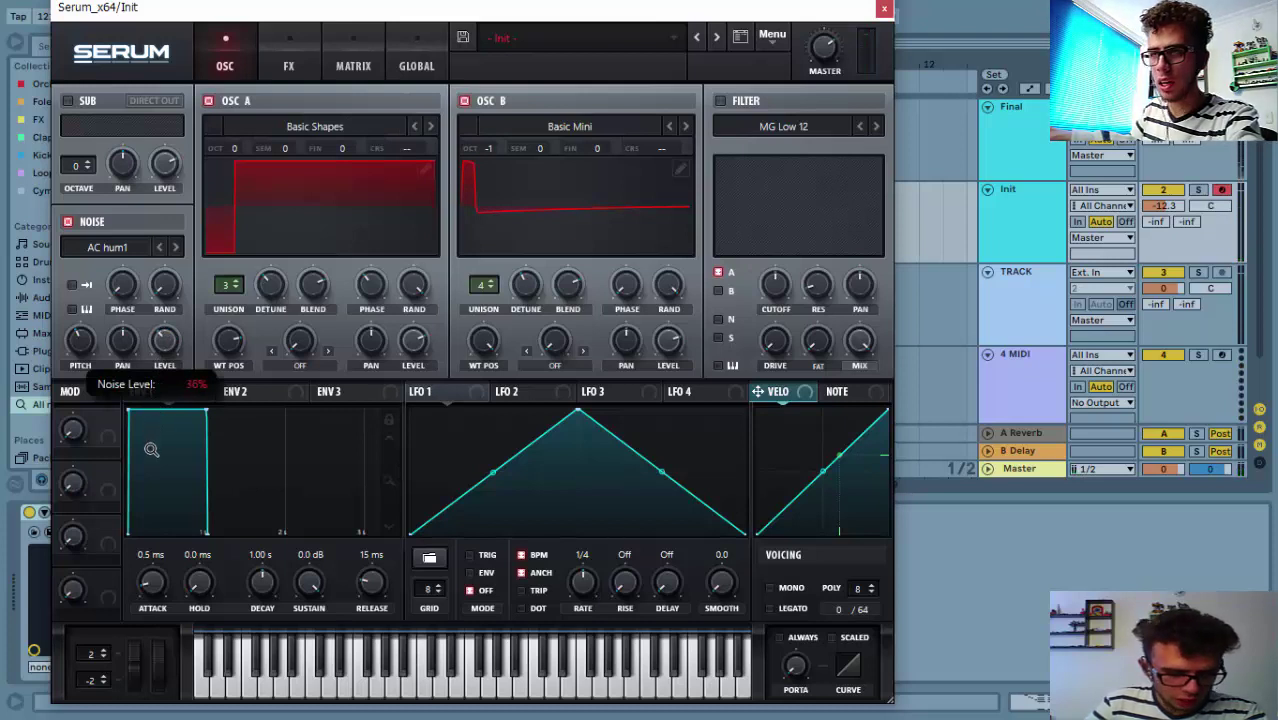
drag(152, 455, 152, 456)
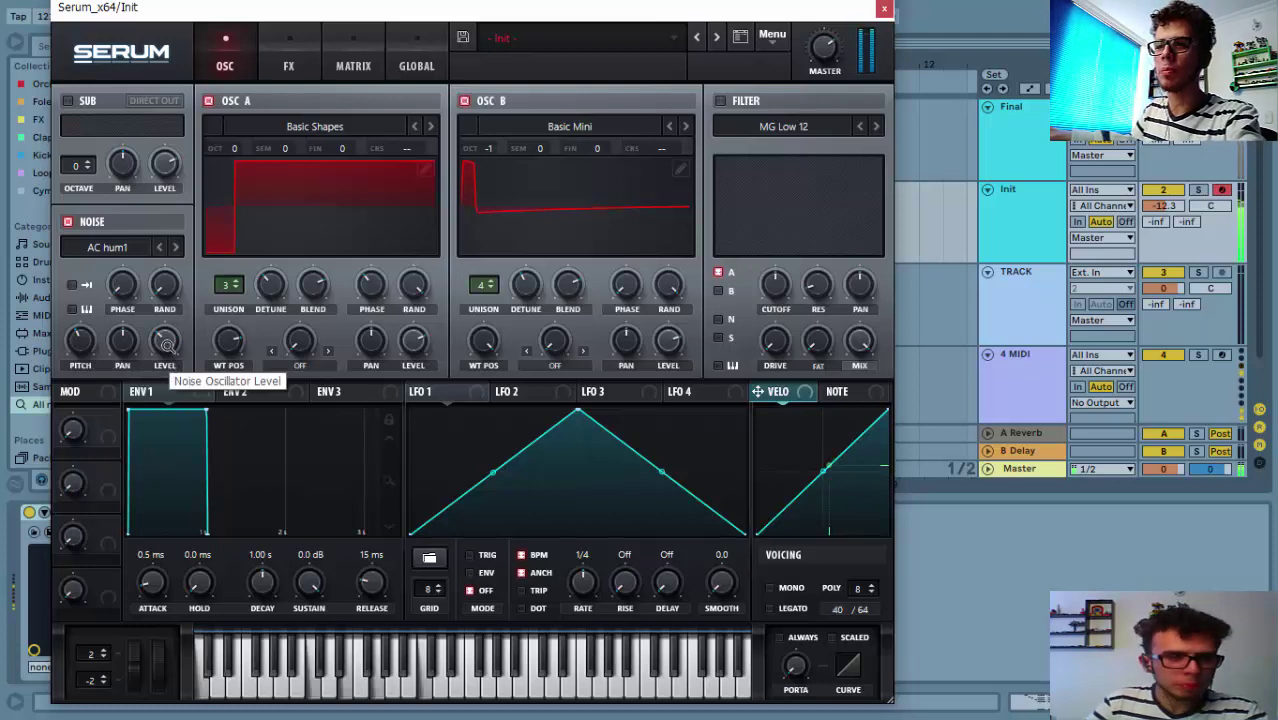
Raise the noise oscillator's initial phase slightly above its minimum.
drag(125, 289, 117, 240)
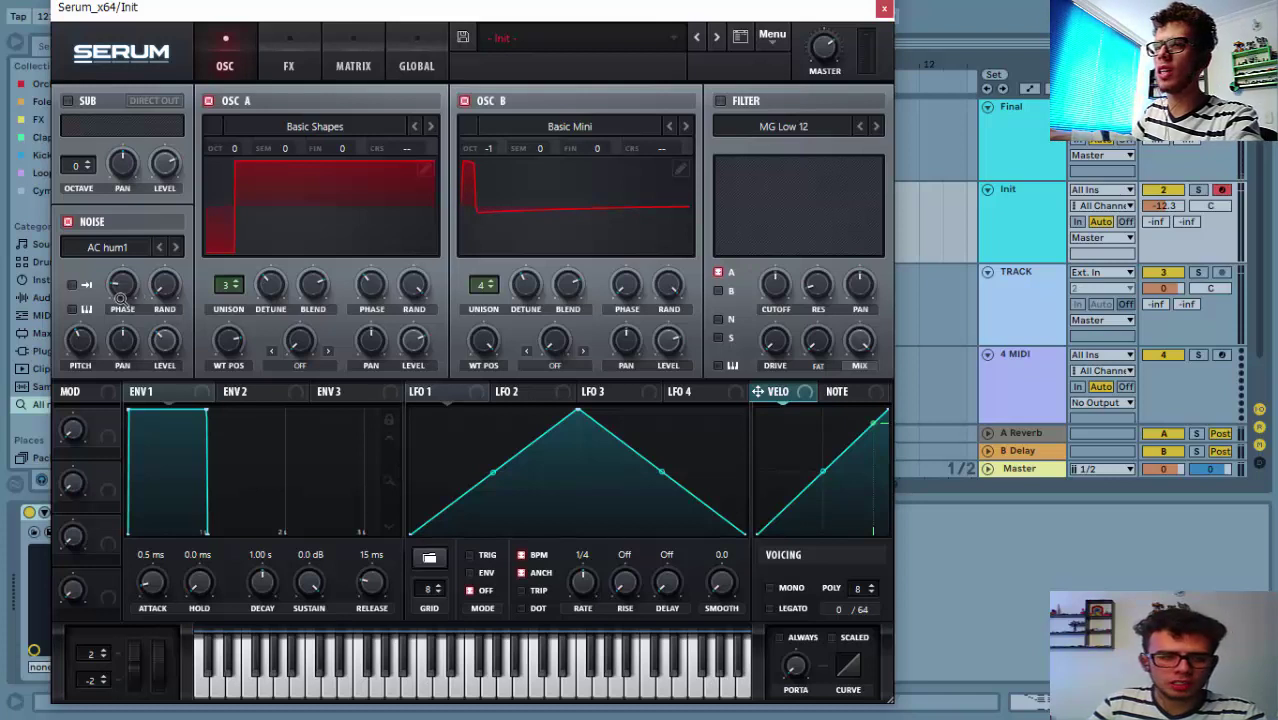
drag(129, 284, 122, 286)
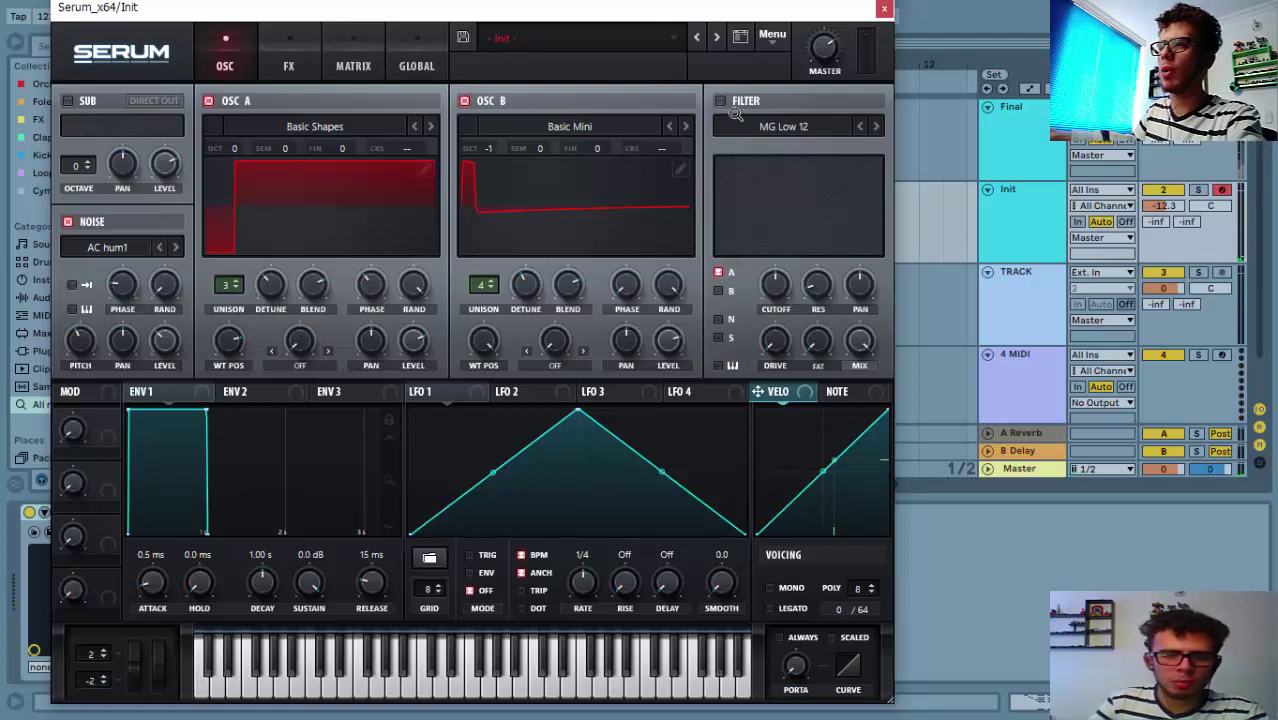
mouse_move(726, 103)
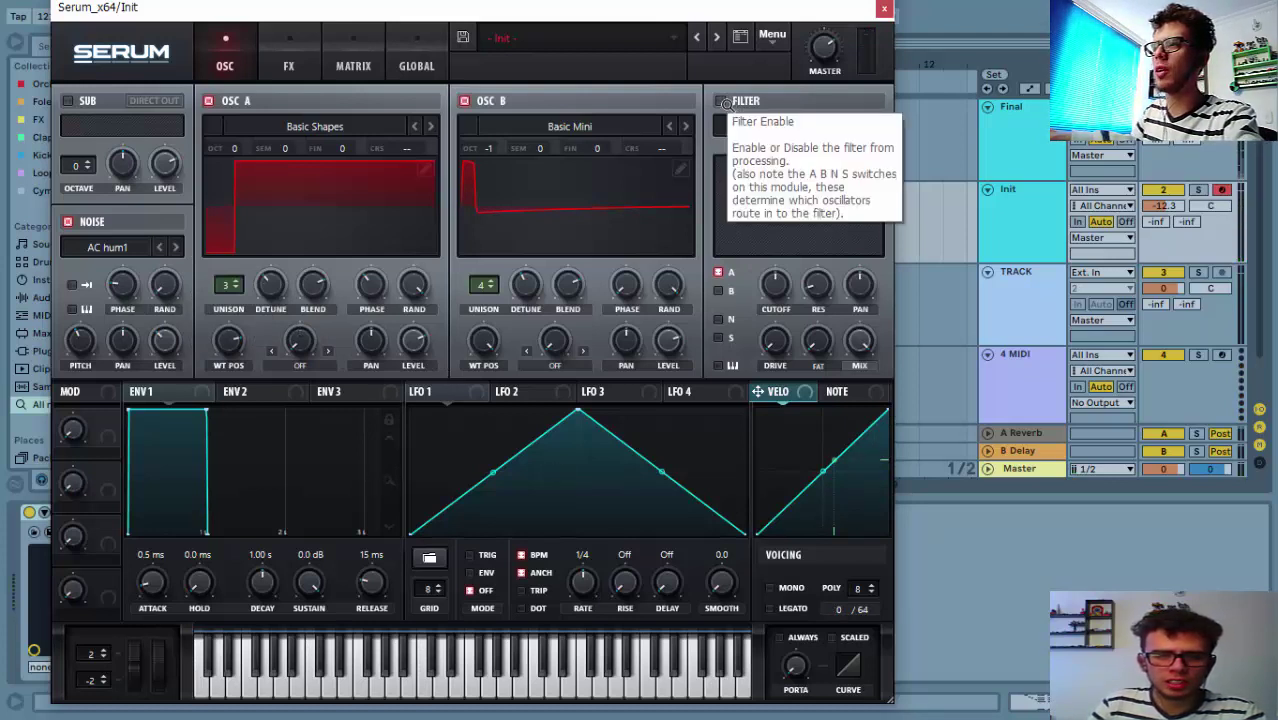
Enable the filter with the multi type LP 12 and route oscillators A and B and the noise through it.
click(721, 101)
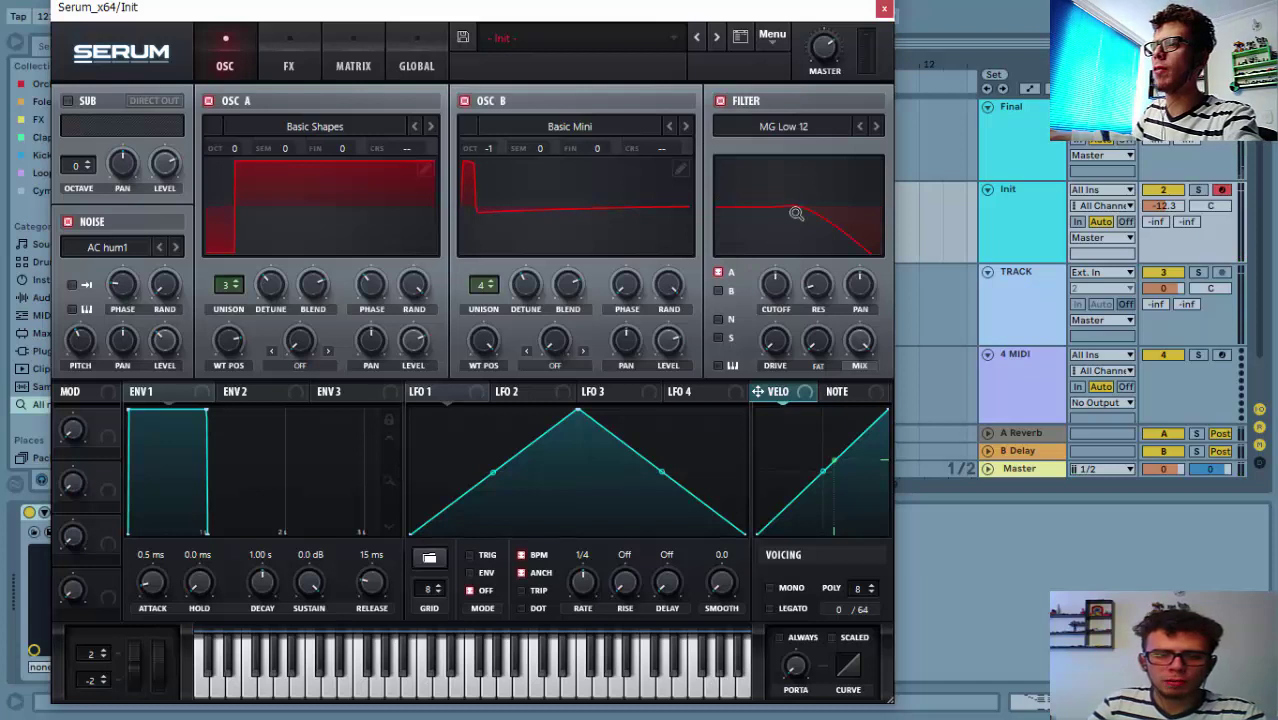
click(801, 129)
mouse_move(817, 148)
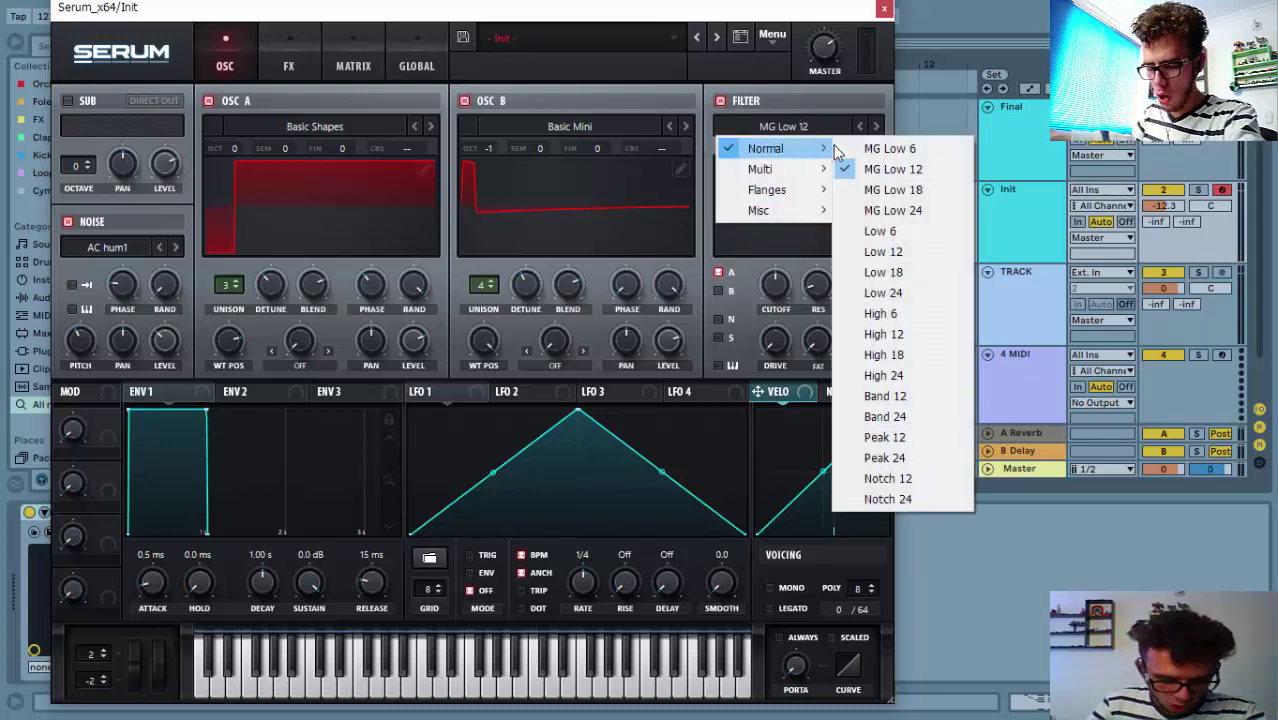
click(903, 254)
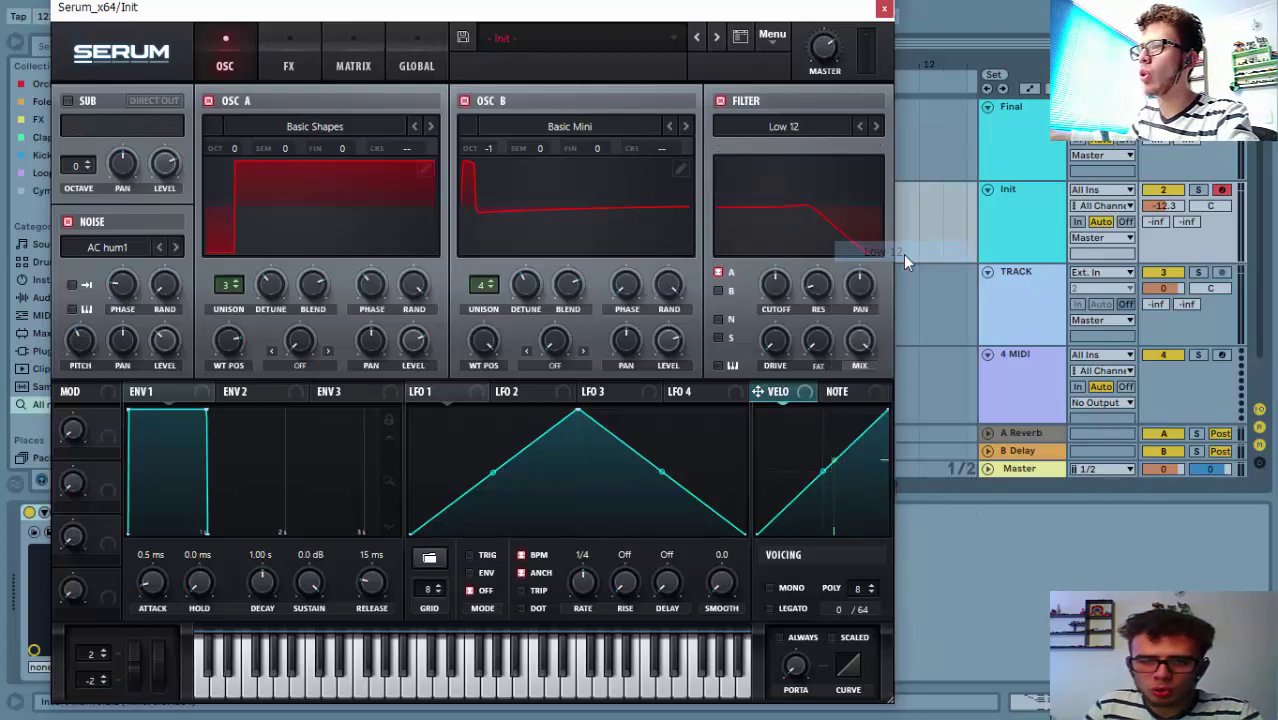
click(806, 129)
mouse_move(801, 154)
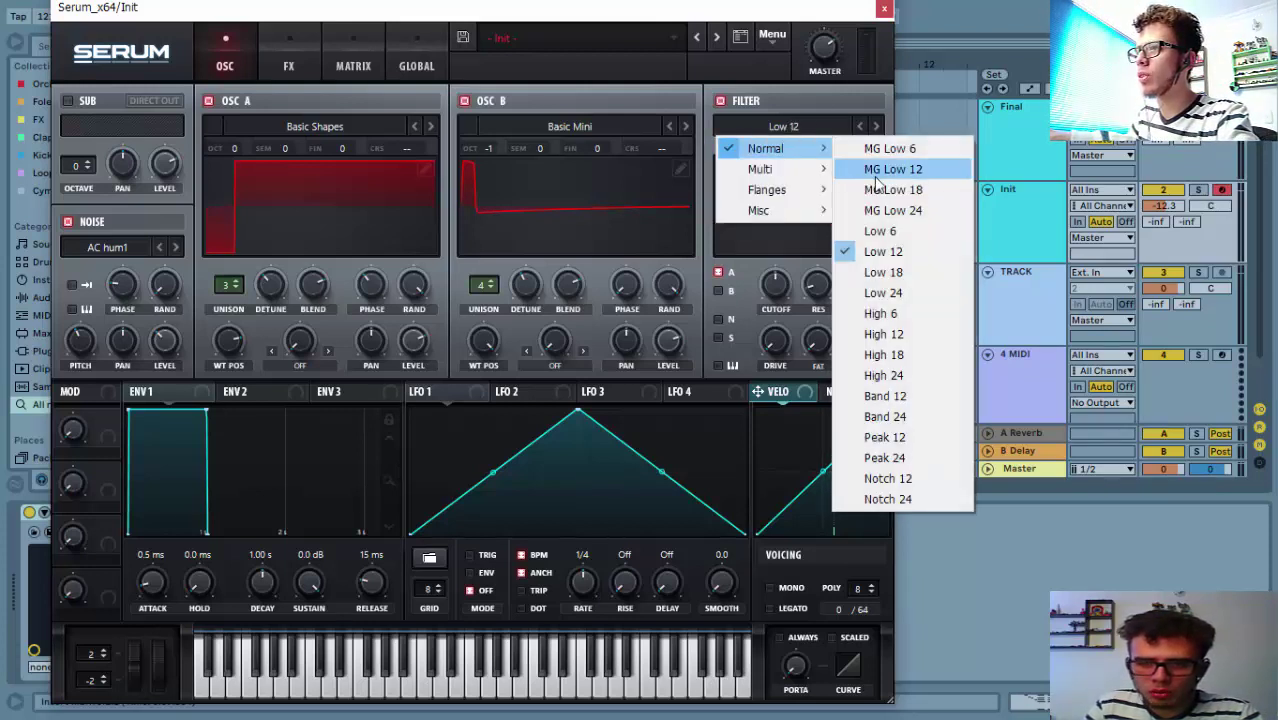
mouse_move(820, 180)
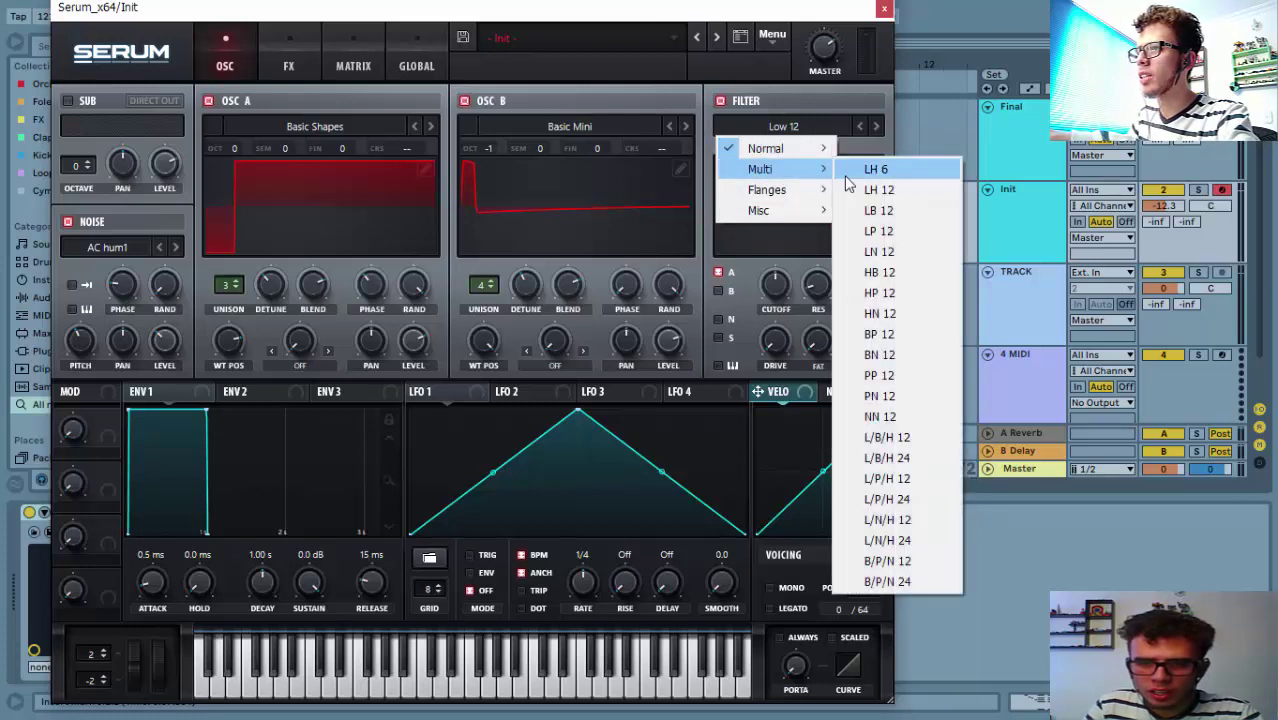
click(893, 230)
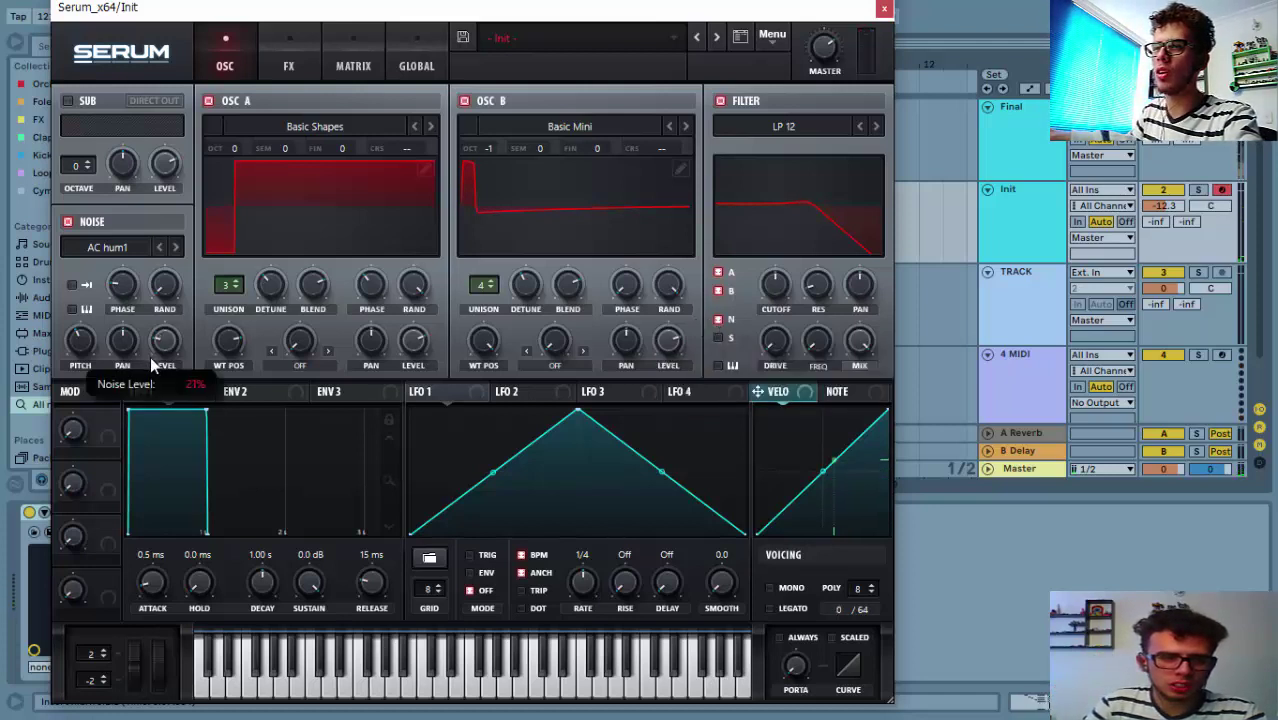
Shape the filter with slightly more resonance and a lower cutoff, briefly trying a reduced mix before returning it to 100%.
scroll(151, 360, up, 2)
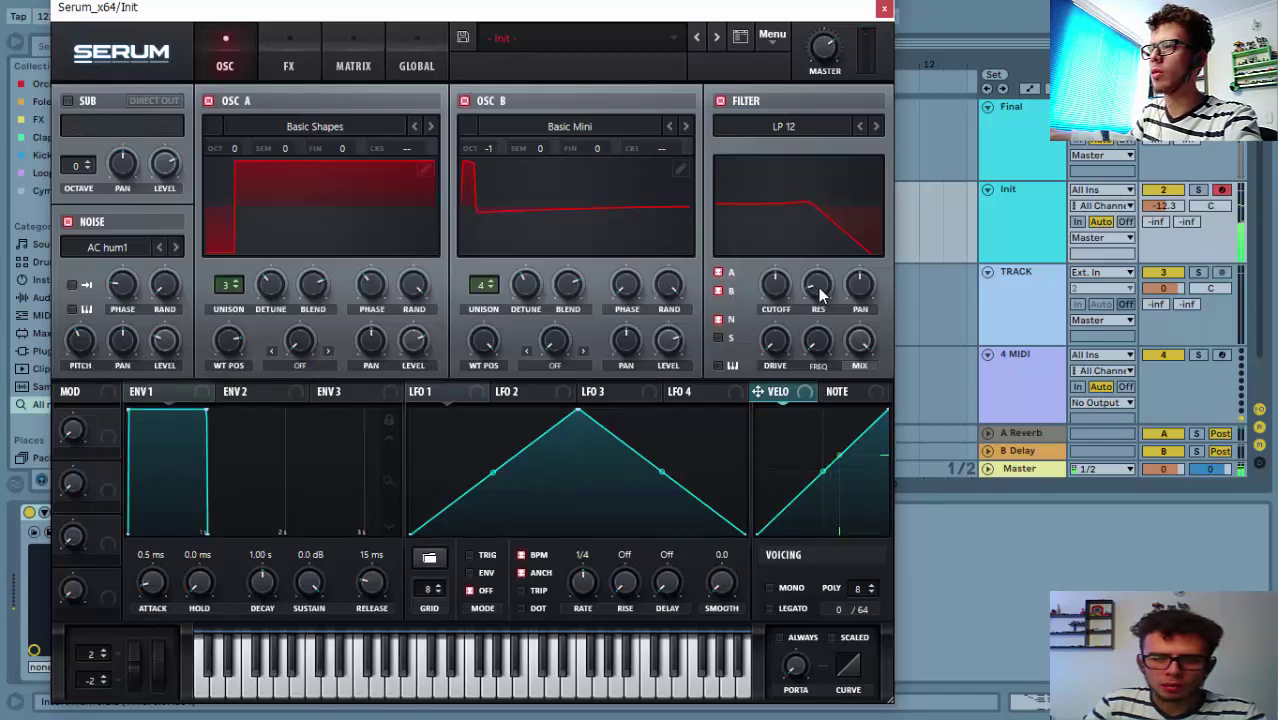
mouse_move(816, 284)
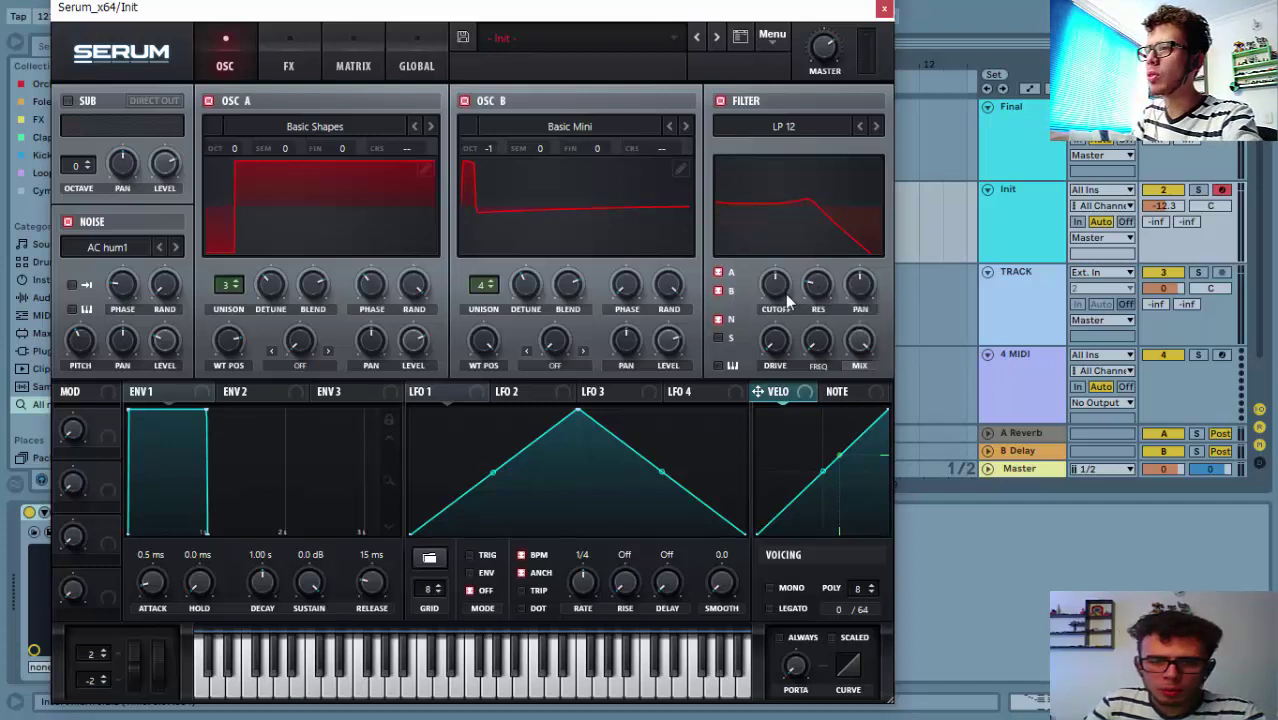
drag(778, 284, 816, 262)
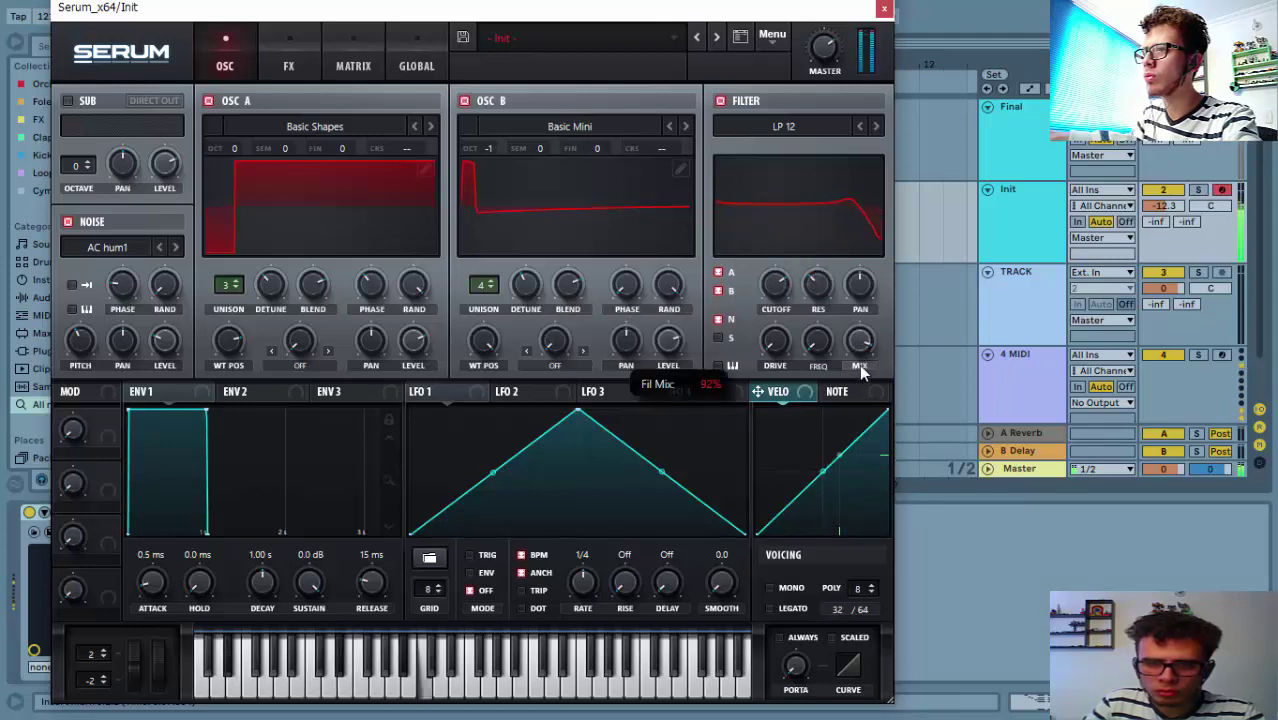
mouse_move(791, 311)
mouse_down()
mouse_move(779, 299)
mouse_move(780, 320)
mouse_up()
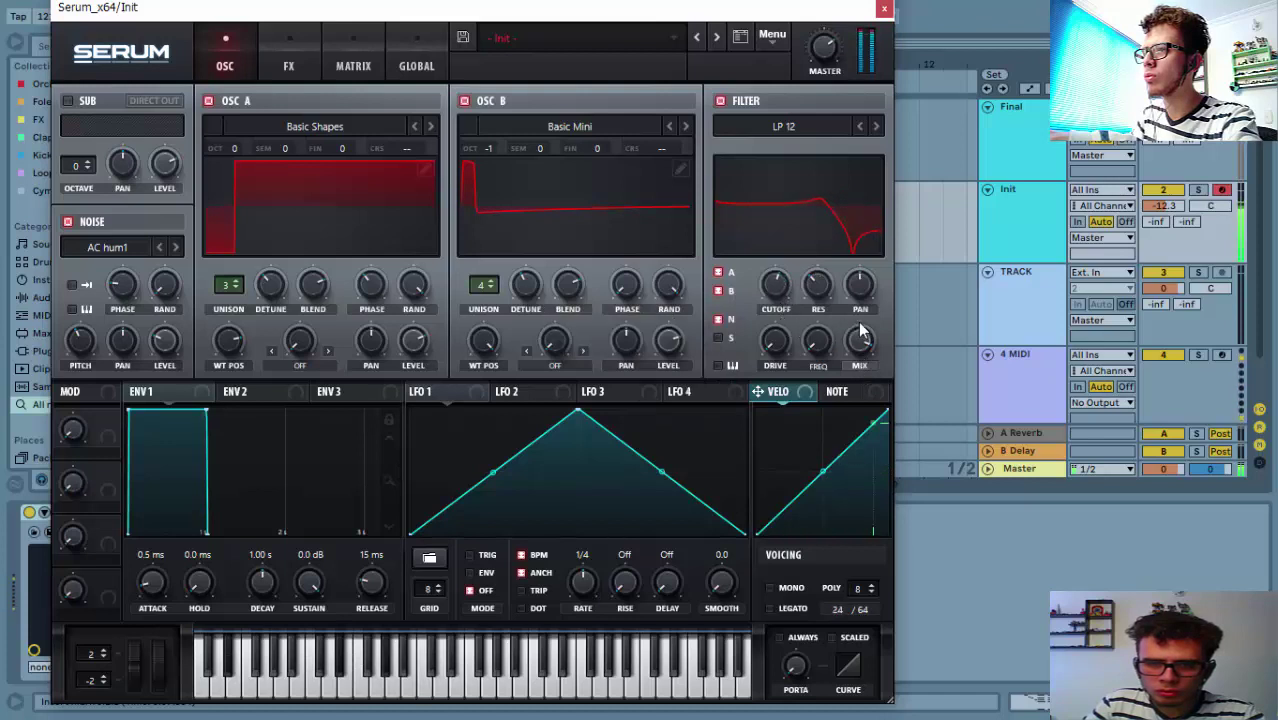
drag(866, 327, 870, 335)
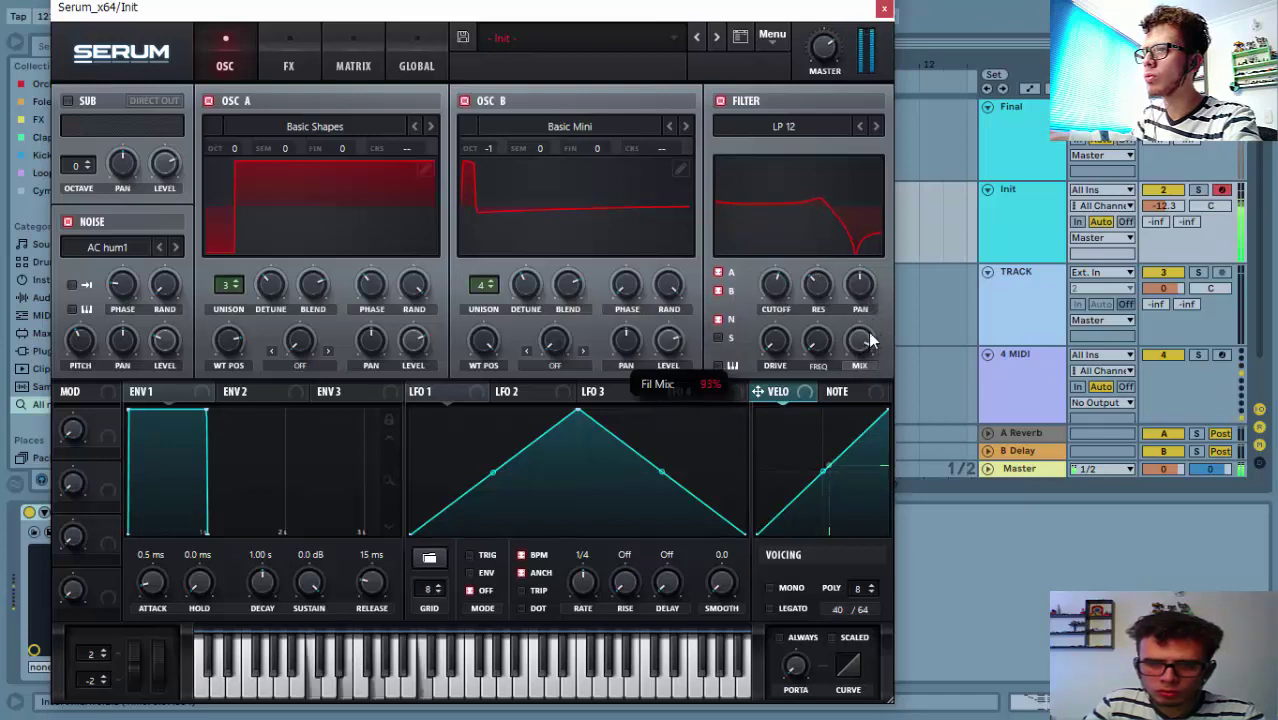
drag(779, 305, 851, 354)
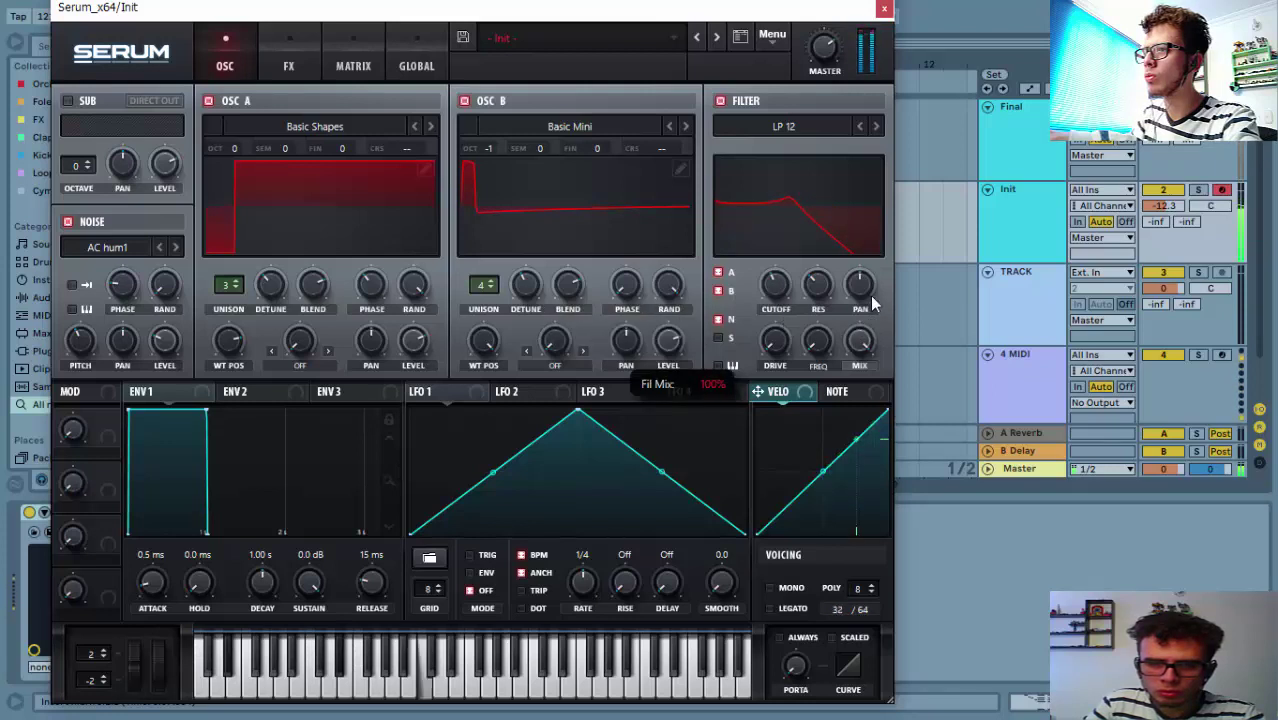
mouse_move(779, 281)
mouse_down()
mouse_move(781, 308)
mouse_move(784, 291)
mouse_up()
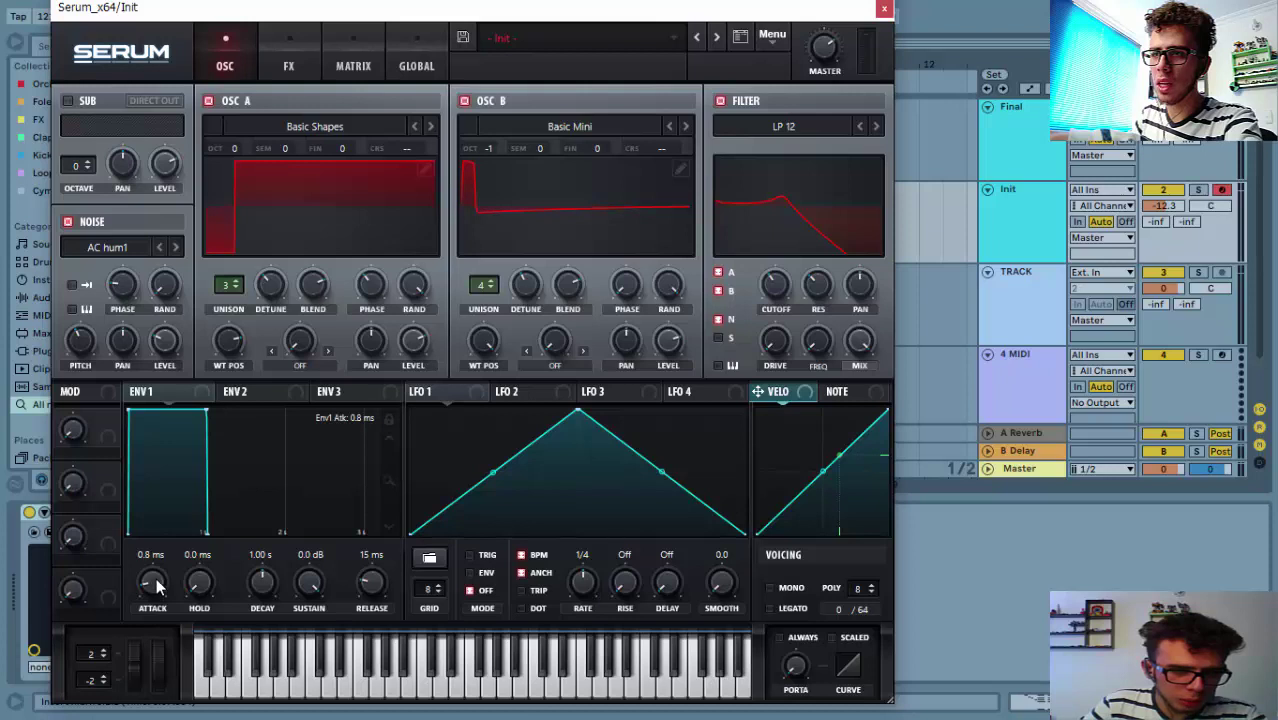
Set Envelope 1 to 2.4 ms attack, 2.08 s decay, -8.0 dB sustain and 231 ms release.
drag(155, 583, 154, 579)
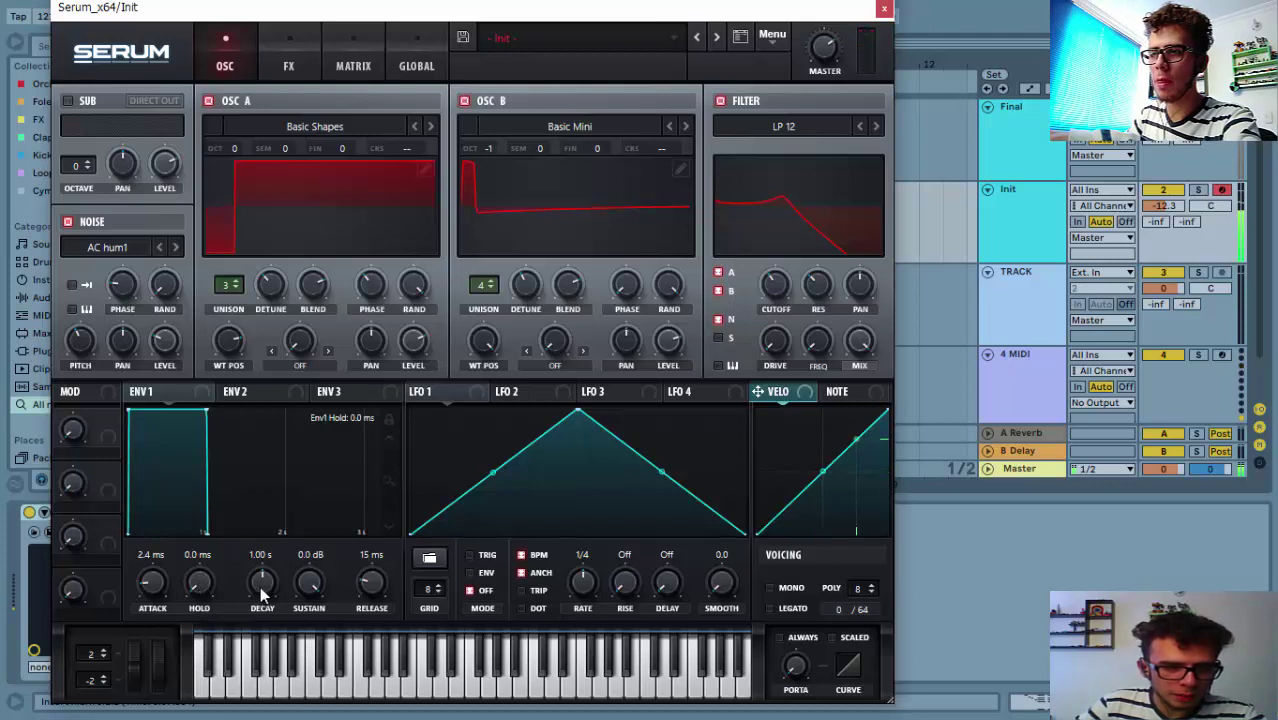
mouse_move(260, 586)
mouse_down()
mouse_move(271, 561)
mouse_move(275, 589)
mouse_up()
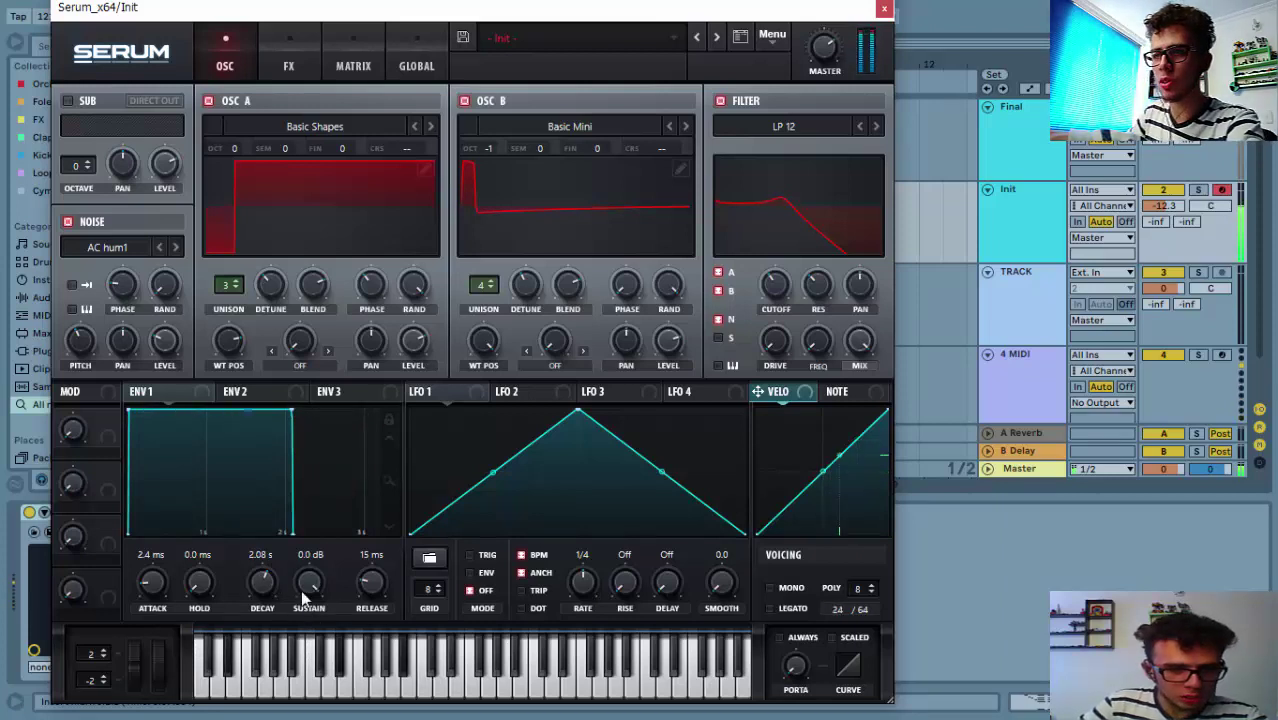
drag(301, 590, 300, 668)
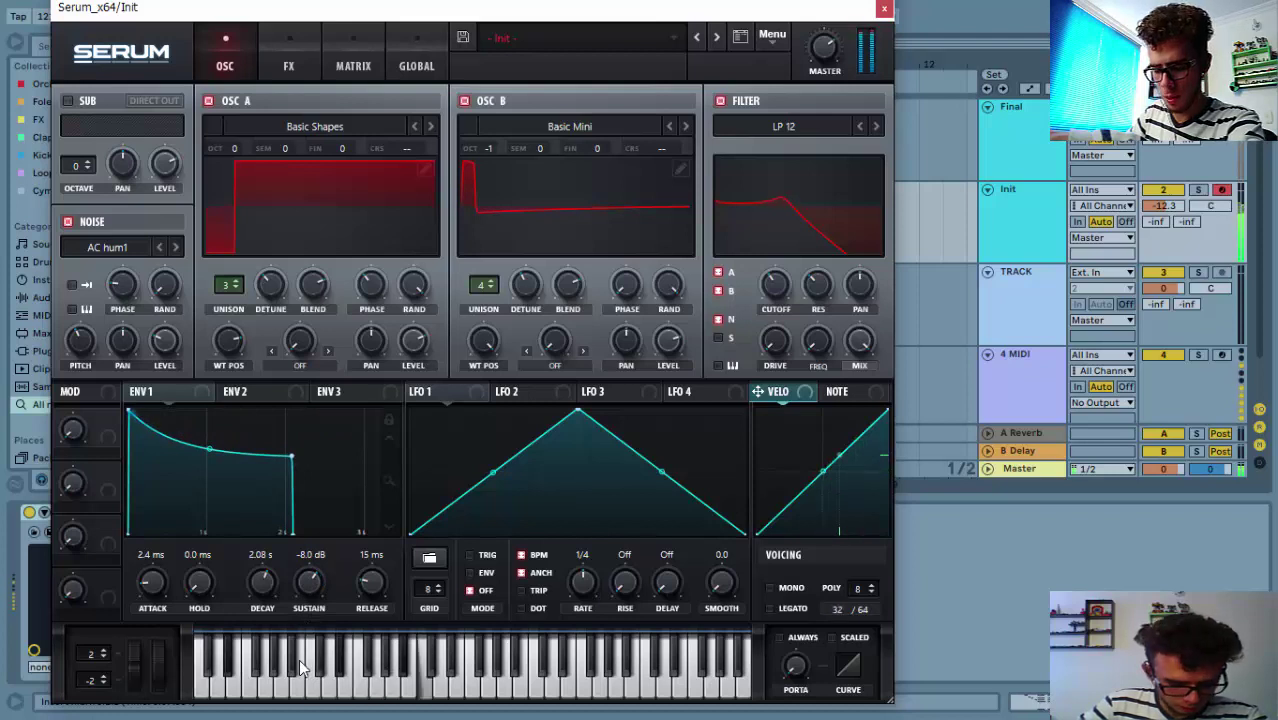
drag(373, 594, 372, 549)
key(ctrl+z)
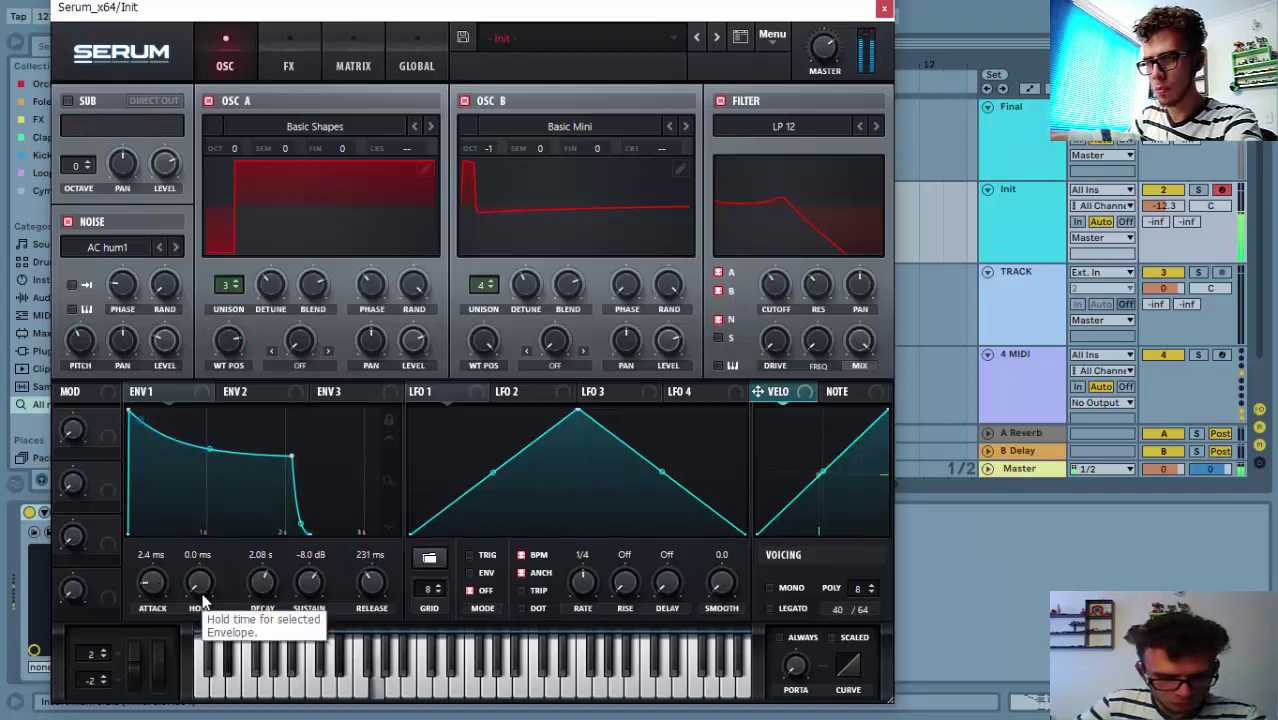
Refine Envelope 1 to 1.78 s decay and -6.5 dB sustain, and nudge the filter cutoff slightly up.
drag(302, 586, 304, 572)
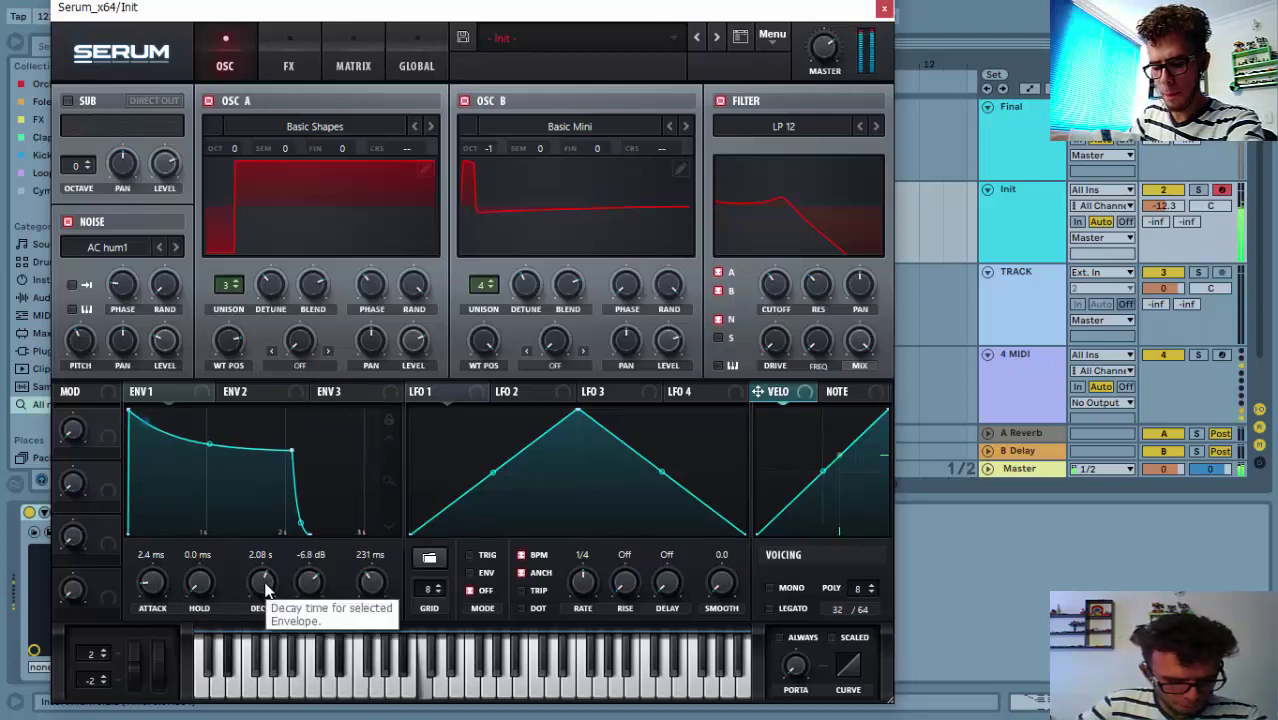
drag(265, 590, 302, 579)
drag(775, 307, 778, 295)
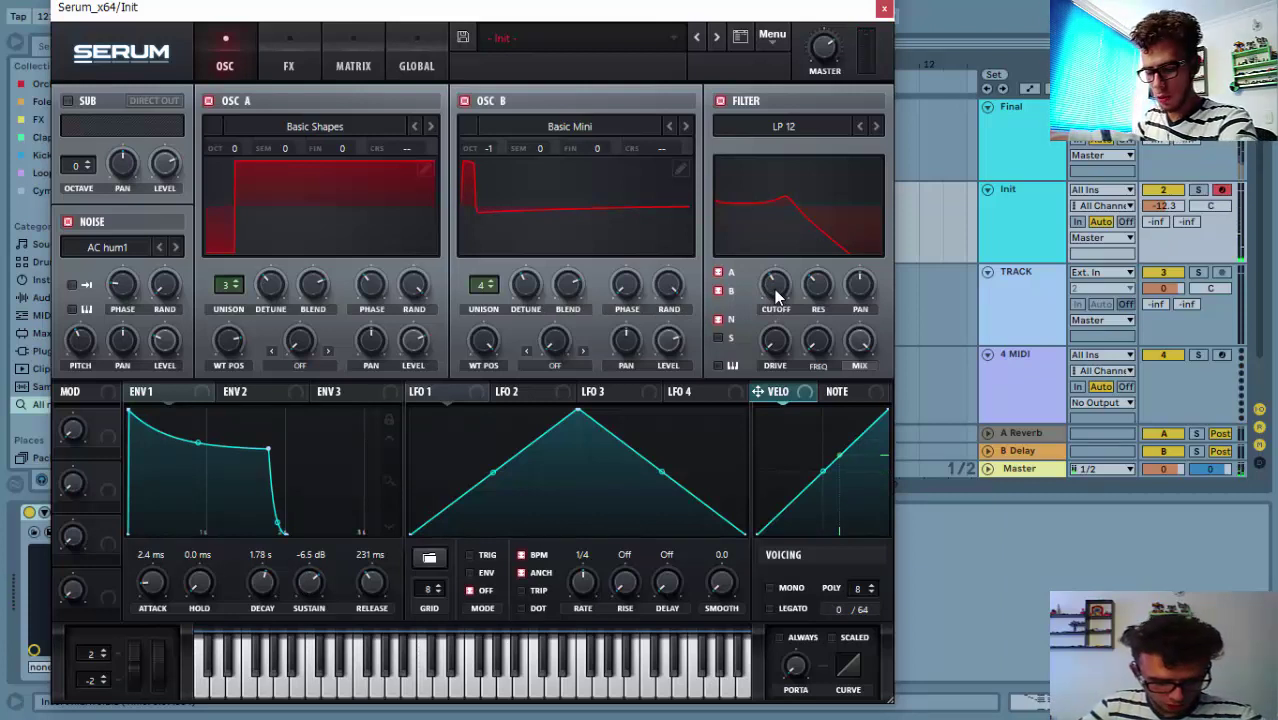
Assign Envelope 2 to the filter cutoff with a modulation depth of about 14, and lower the base cutoff.
click(233, 392)
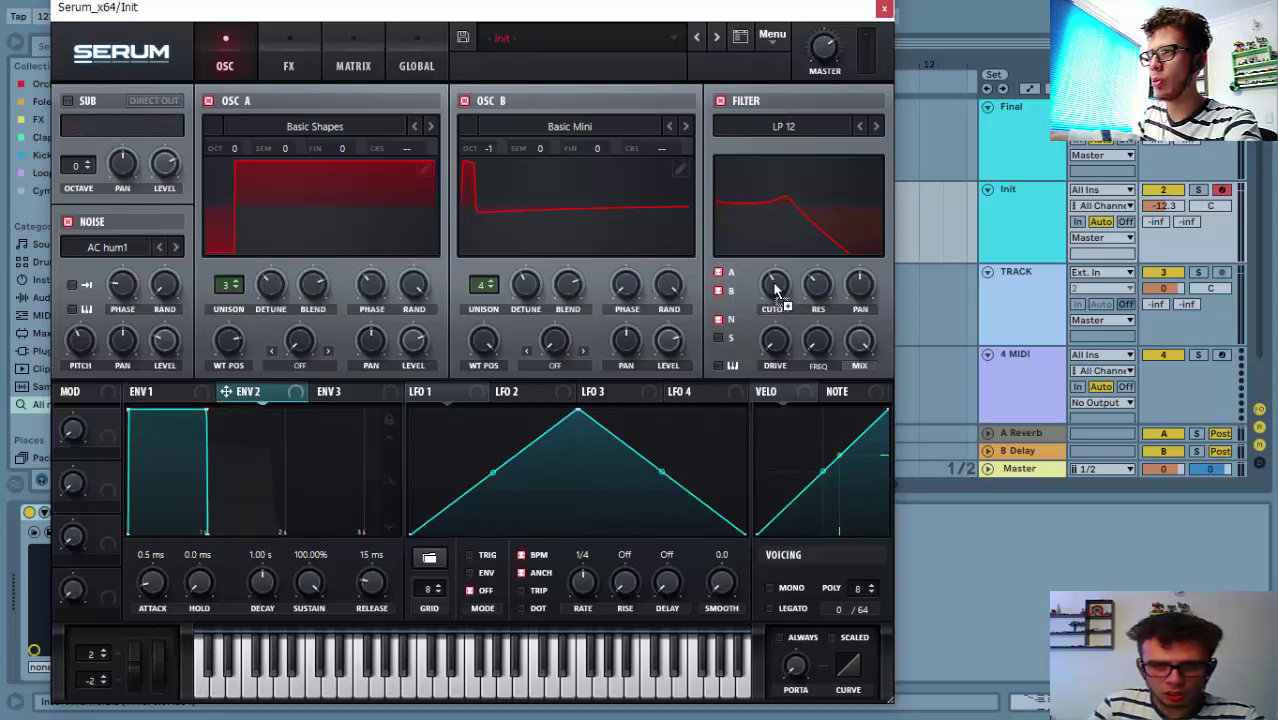
drag(776, 282, 775, 320)
mouse_move(762, 268)
mouse_down()
mouse_move(760, 252)
mouse_move(762, 270)
mouse_up()
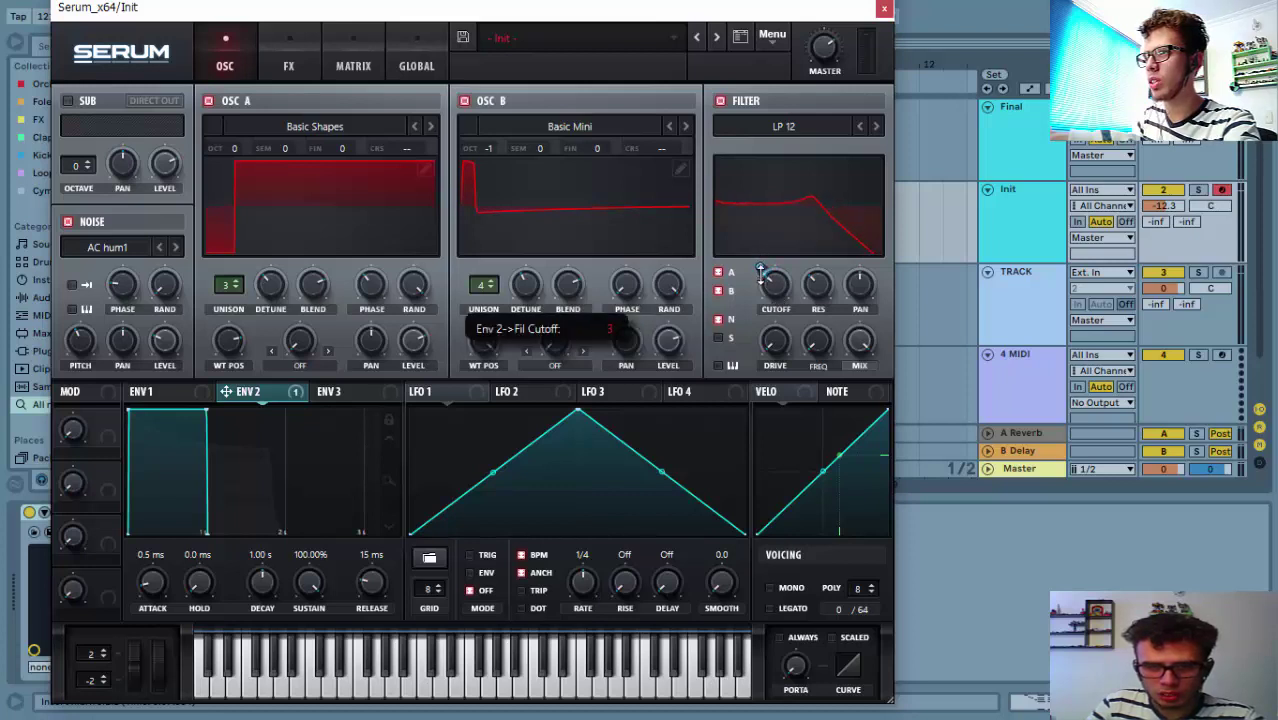
drag(762, 268, 762, 248)
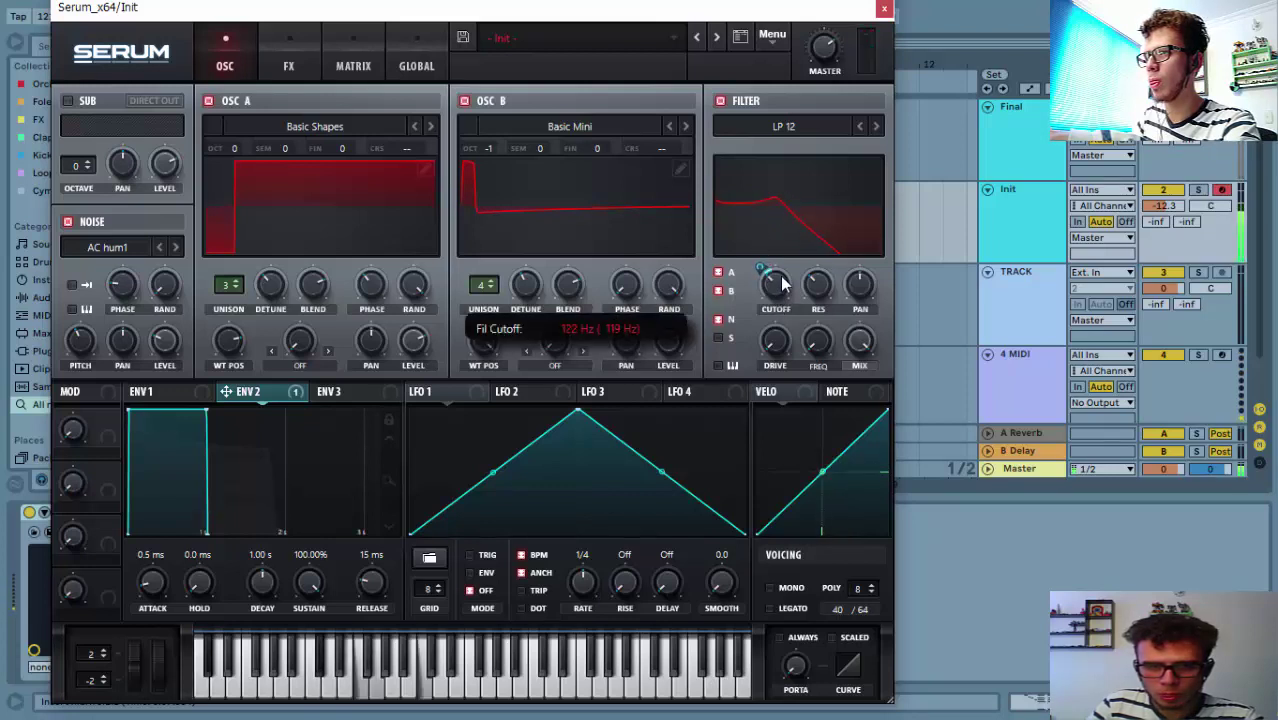
mouse_move(760, 262)
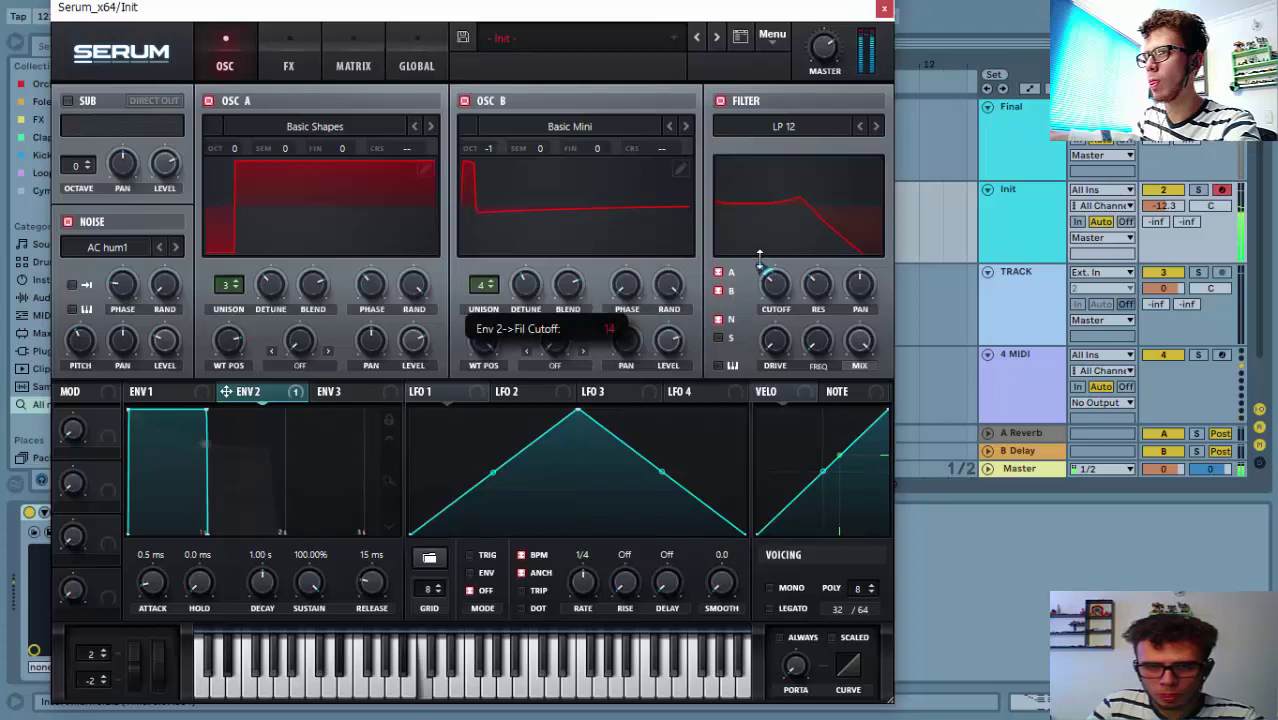
mouse_move(779, 286)
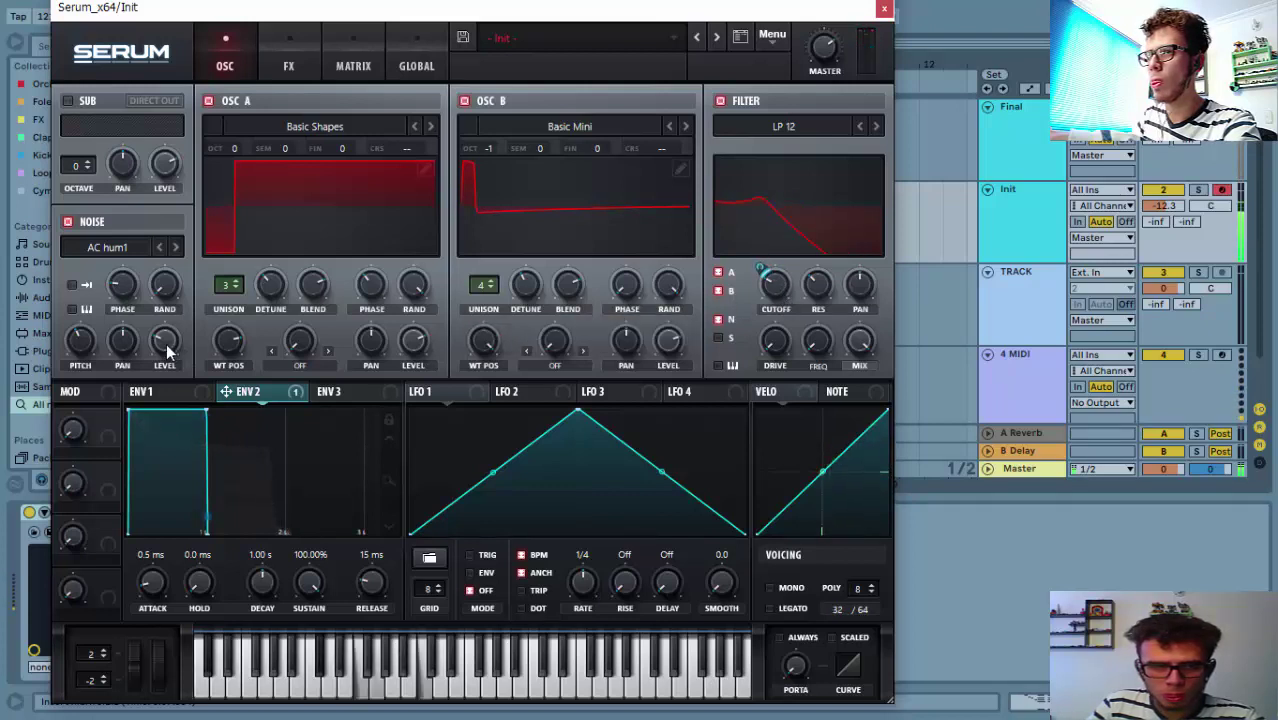
mouse_move(78, 341)
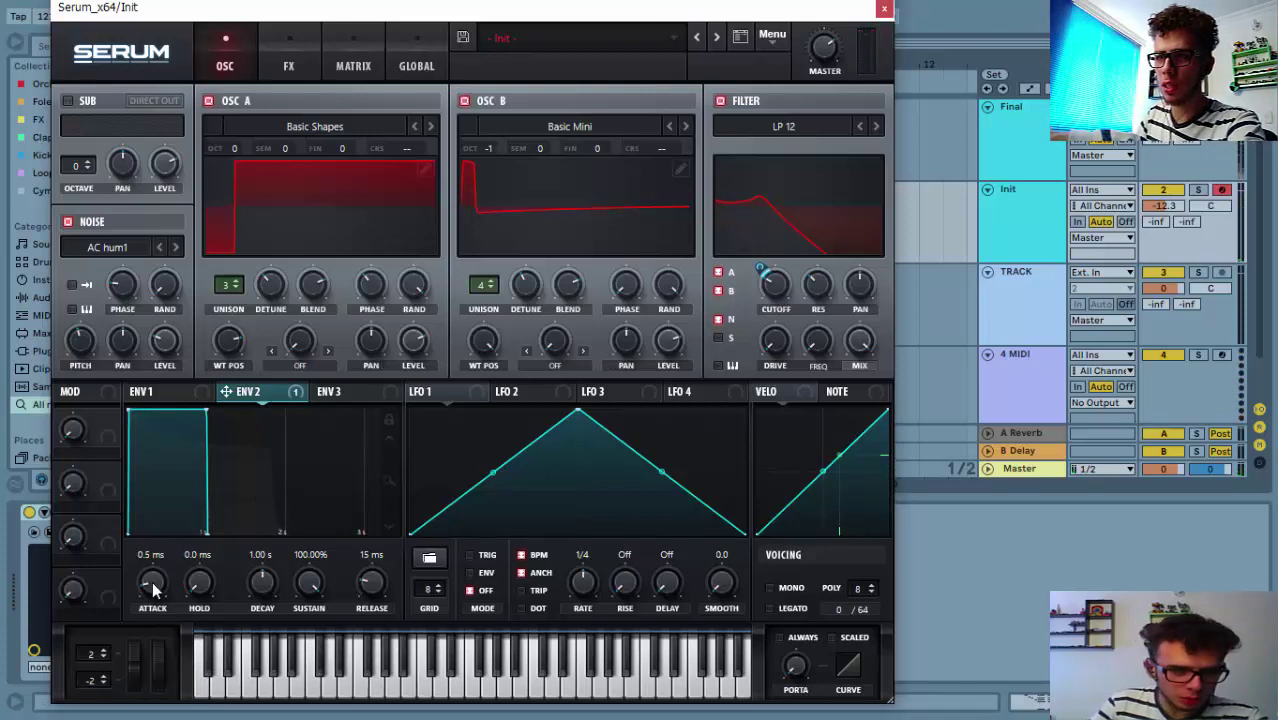
Shape Envelope 2 with 1.8 ms attack, 2.04 s decay, 68.38% sustain and 4.96 s release, bending its decay curve outward.
drag(153, 590, 156, 581)
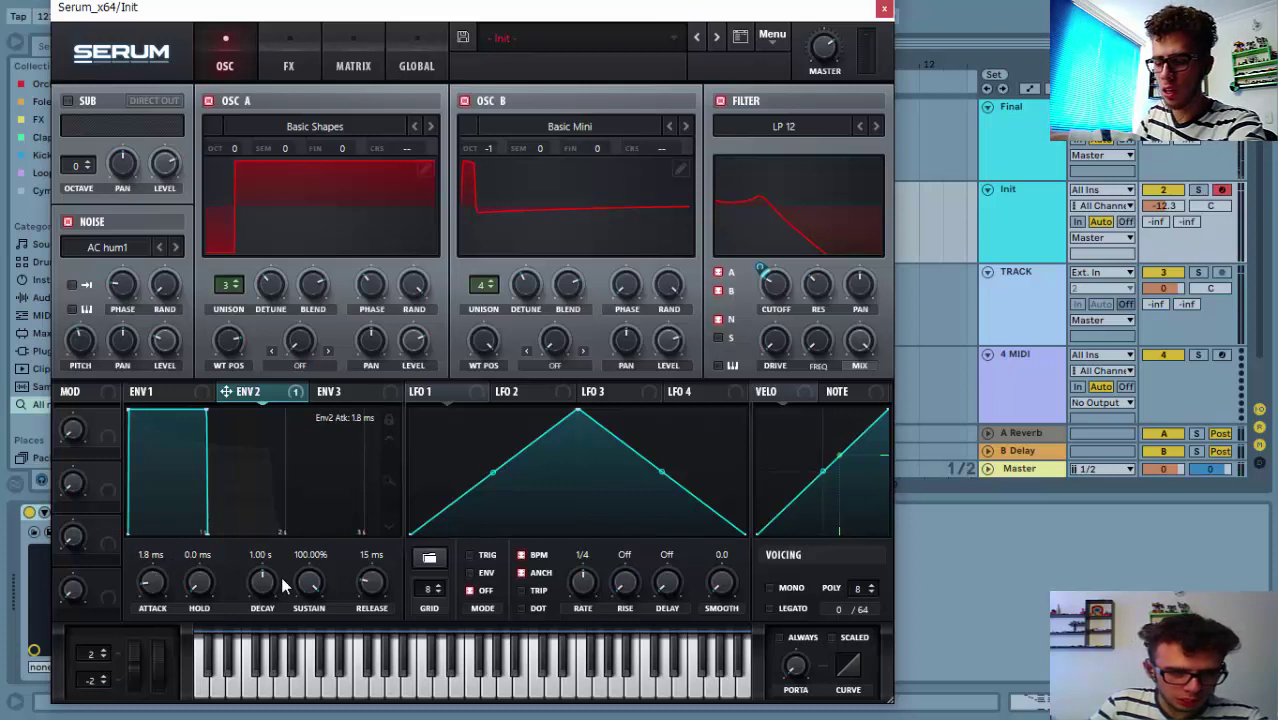
drag(263, 585, 320, 673)
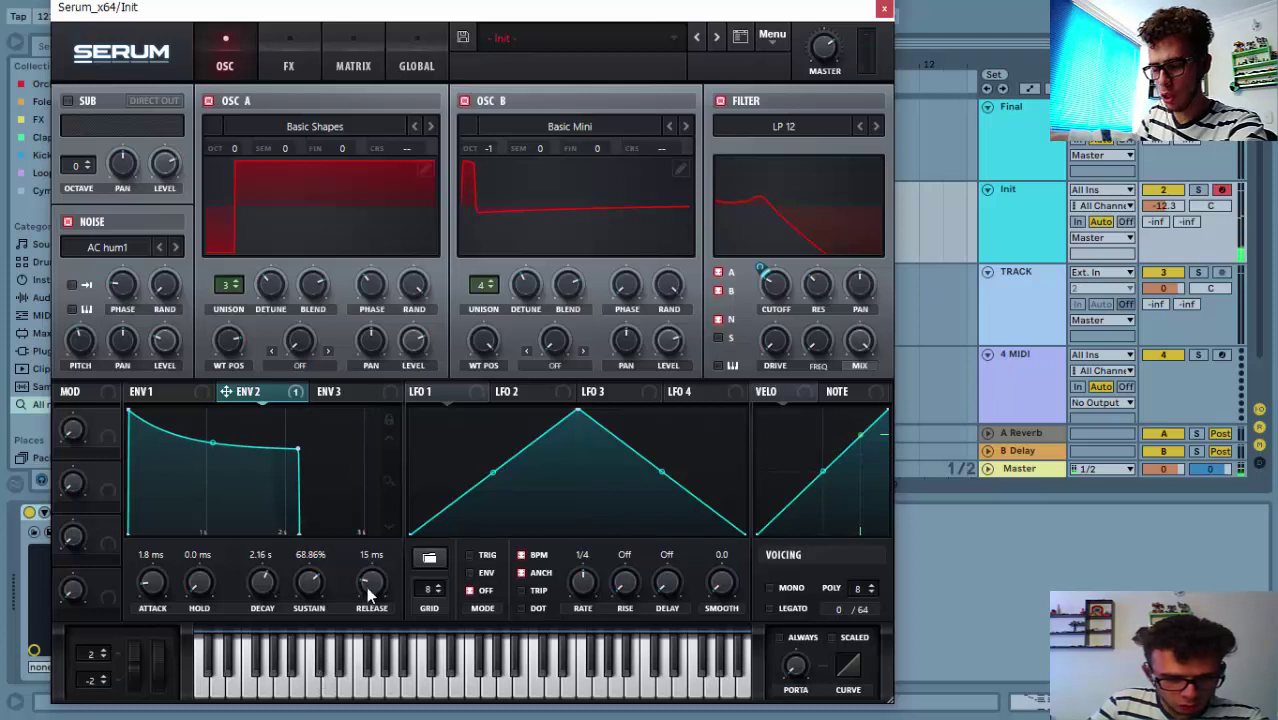
drag(368, 585, 388, 492)
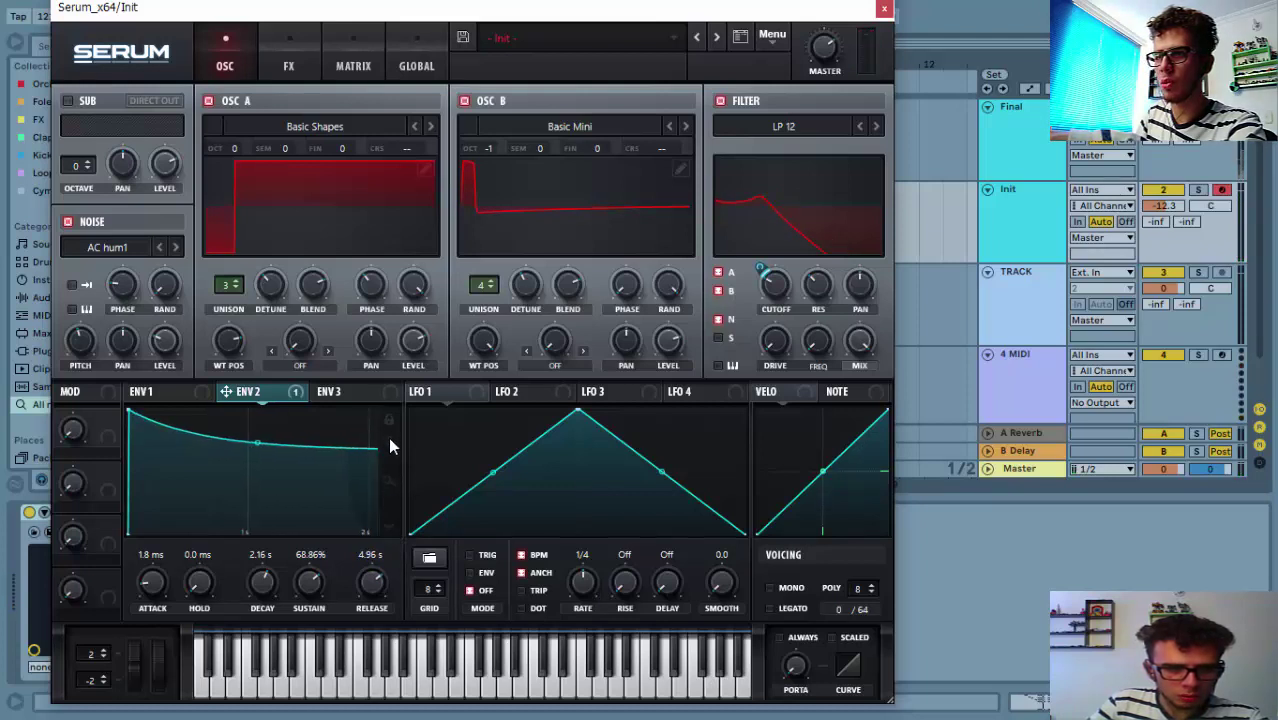
scroll(389, 438, down, 2)
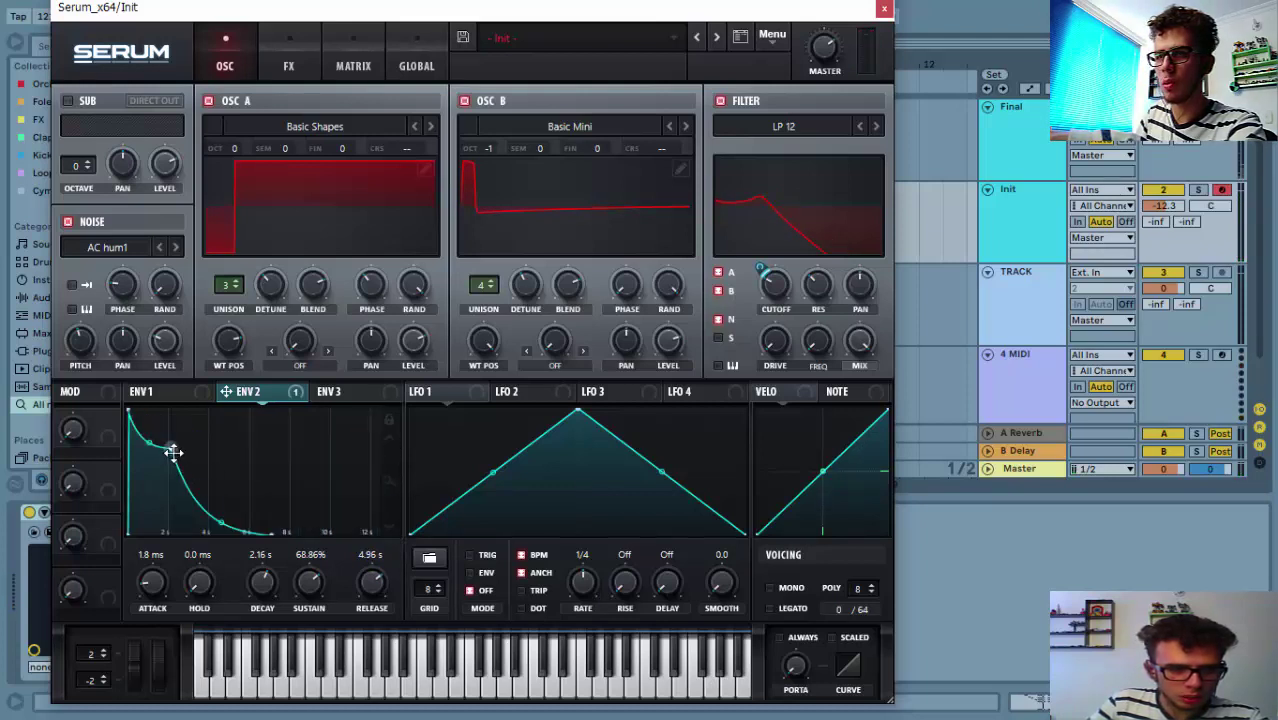
drag(173, 452, 165, 410)
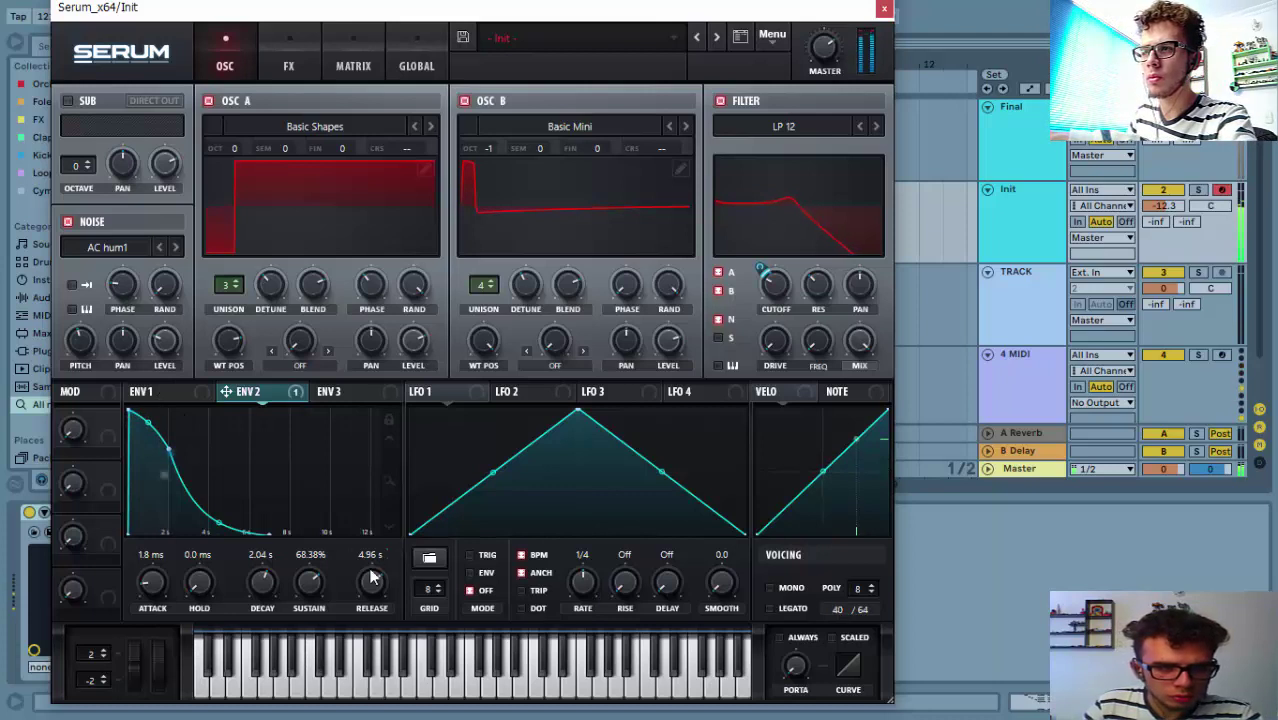
Set Envelope 1's release to 1.40 s and its sustain to -6.2 dB.
click(150, 392)
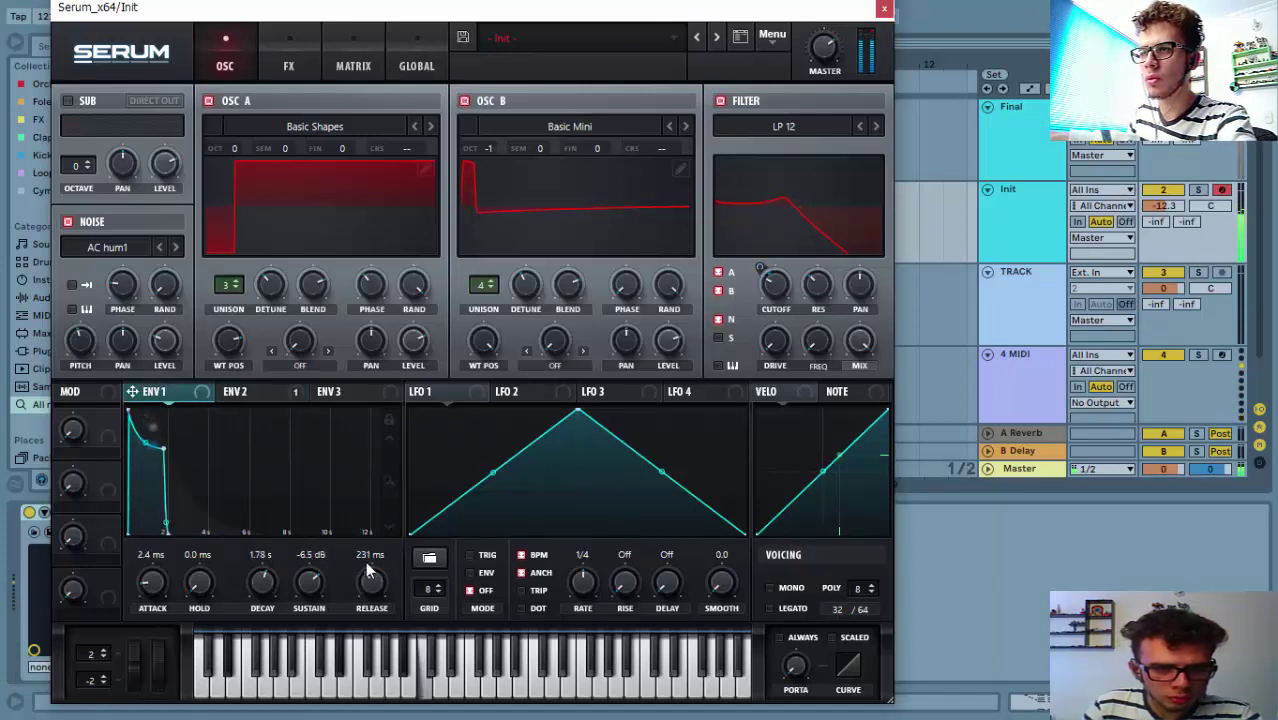
mouse_move(368, 571)
mouse_down()
mouse_move(365, 525)
mouse_move(370, 548)
mouse_up()
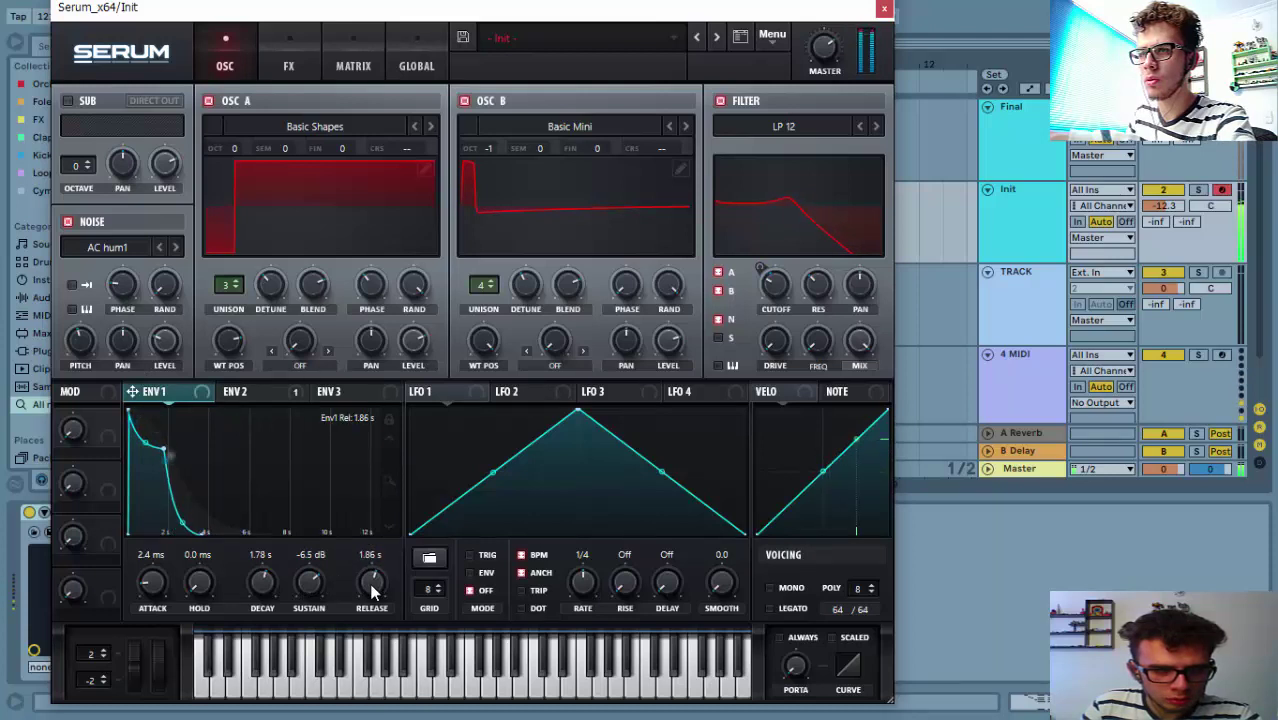
drag(313, 579, 313, 577)
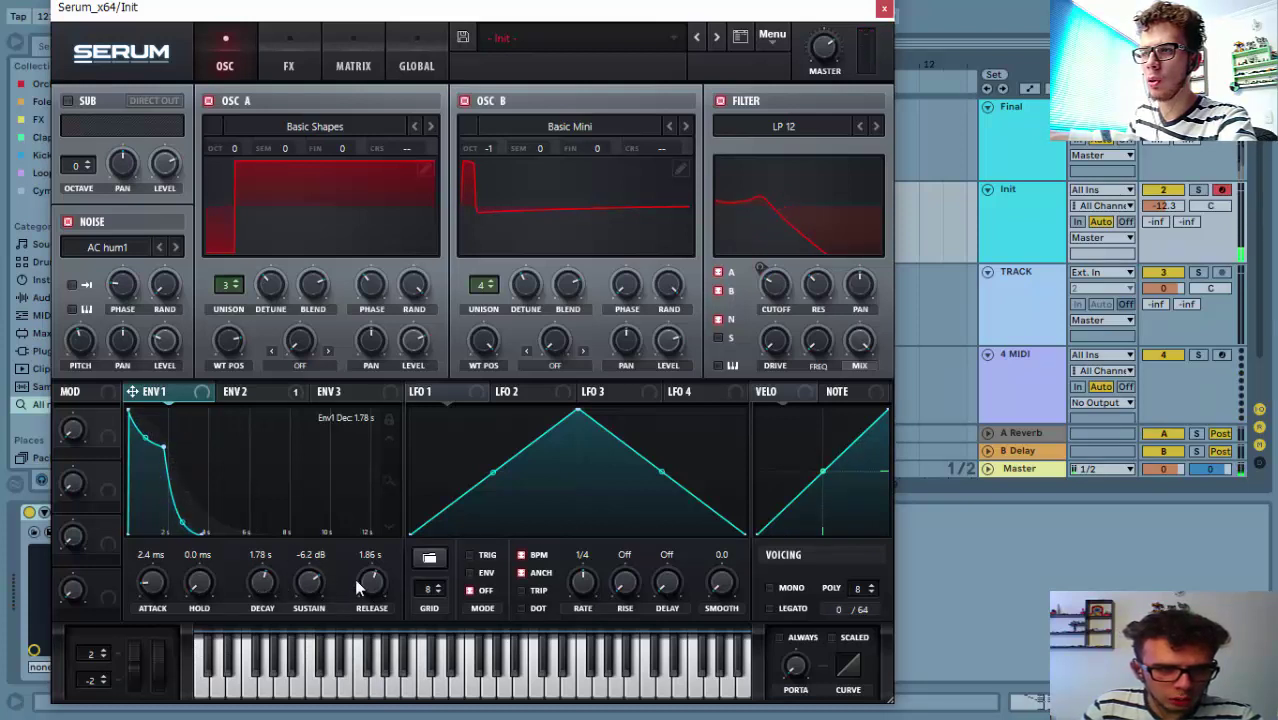
drag(361, 581, 367, 586)
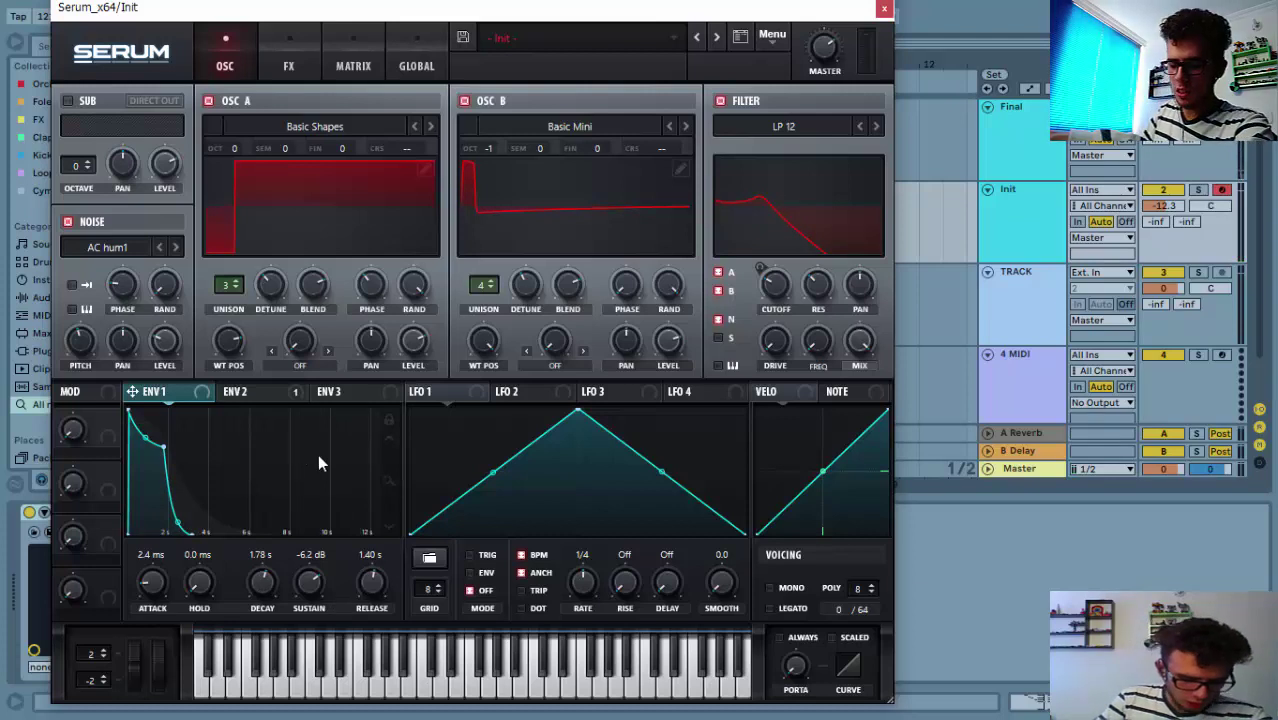
Assign LFO 1 to Oscillator A's phase and reduce the modulation depth to a small amount.
click(447, 397)
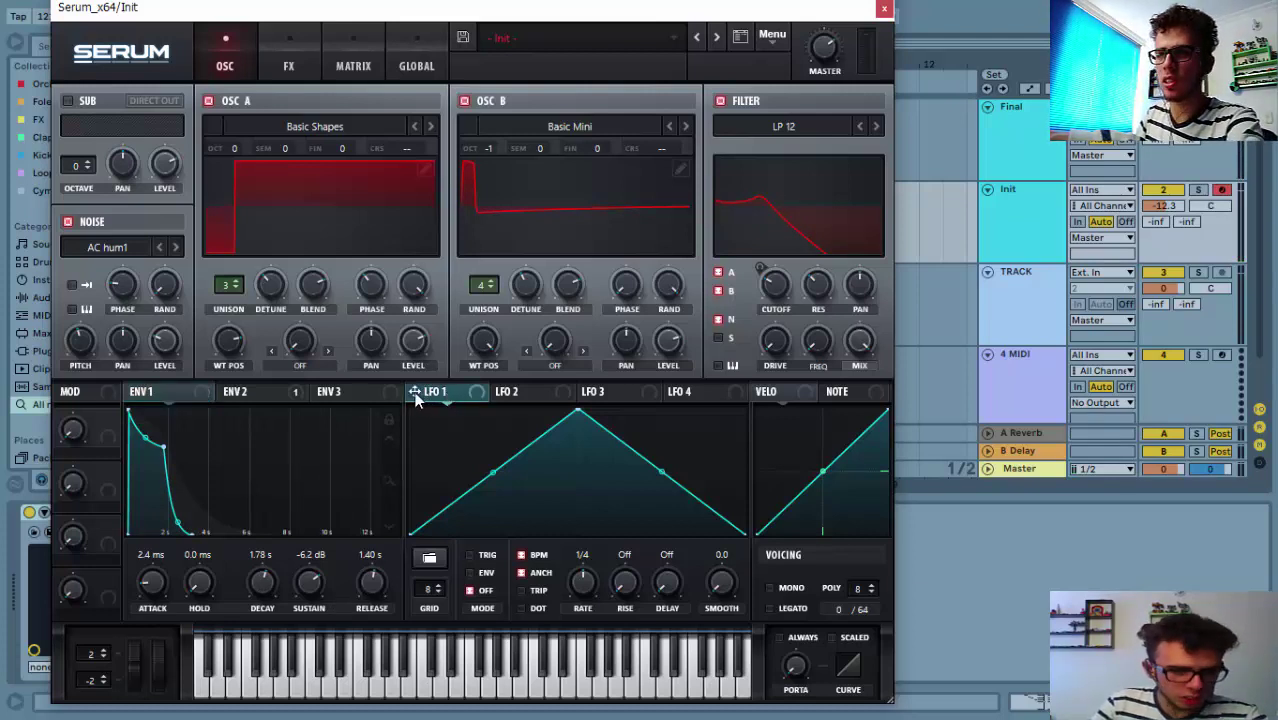
drag(407, 361, 381, 306)
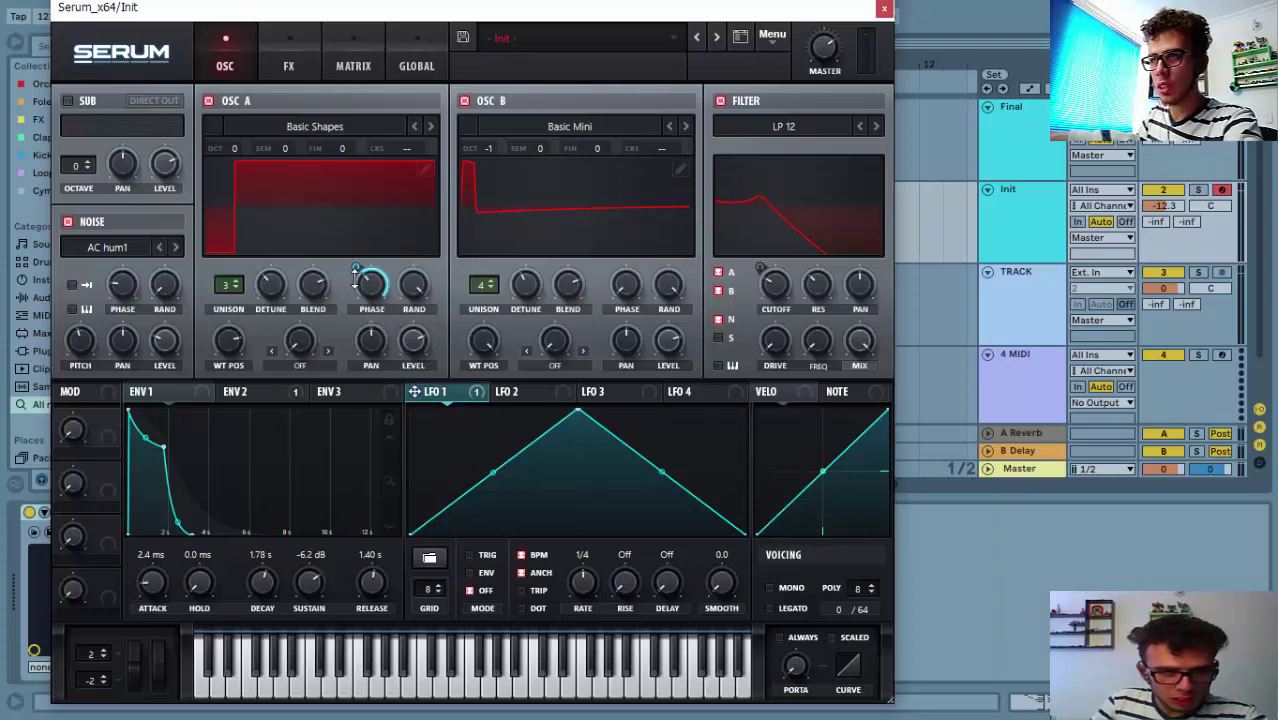
drag(355, 264, 356, 320)
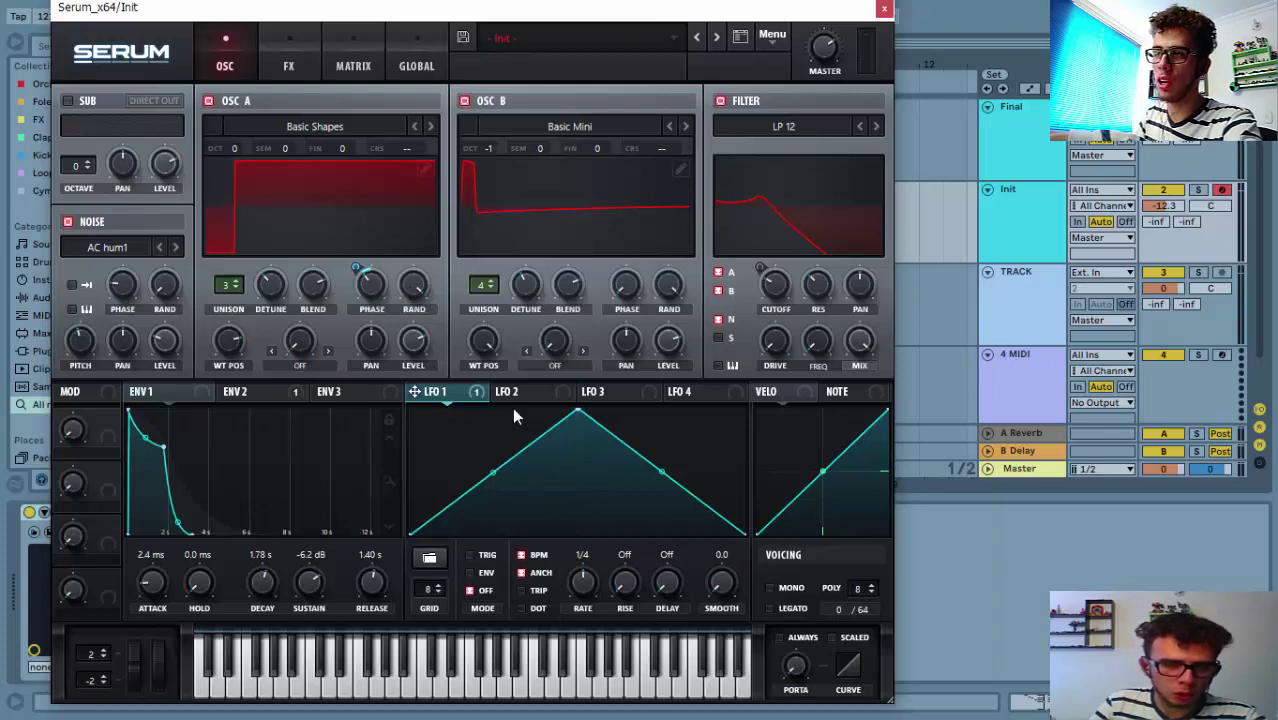
Reshape LFO 1 with an earlier peak, an extra point on the steep rise and a long curved fall, at a 1/8 rate.
drag(584, 416, 496, 393)
double_click(482, 441)
drag(619, 476, 430, 433)
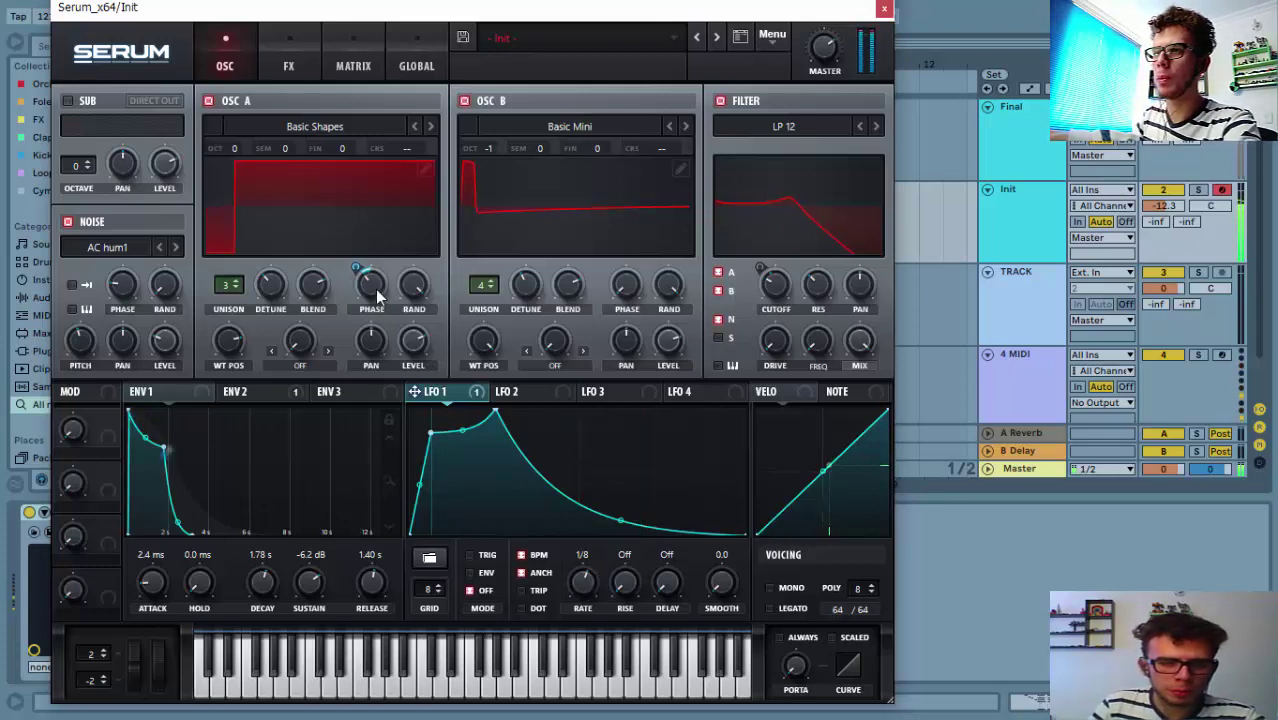
mouse_move(380, 287)
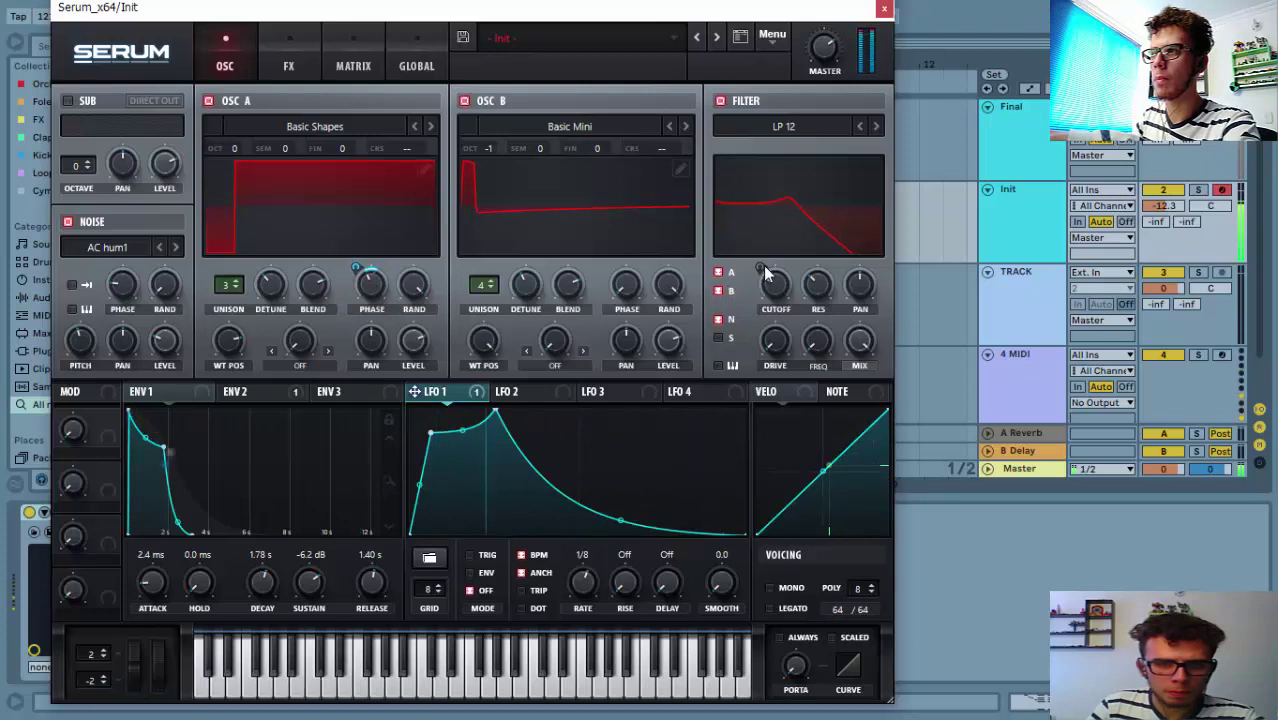
Fine-tune Envelope 2's modulation depth on the filter cutoff.
click(249, 391)
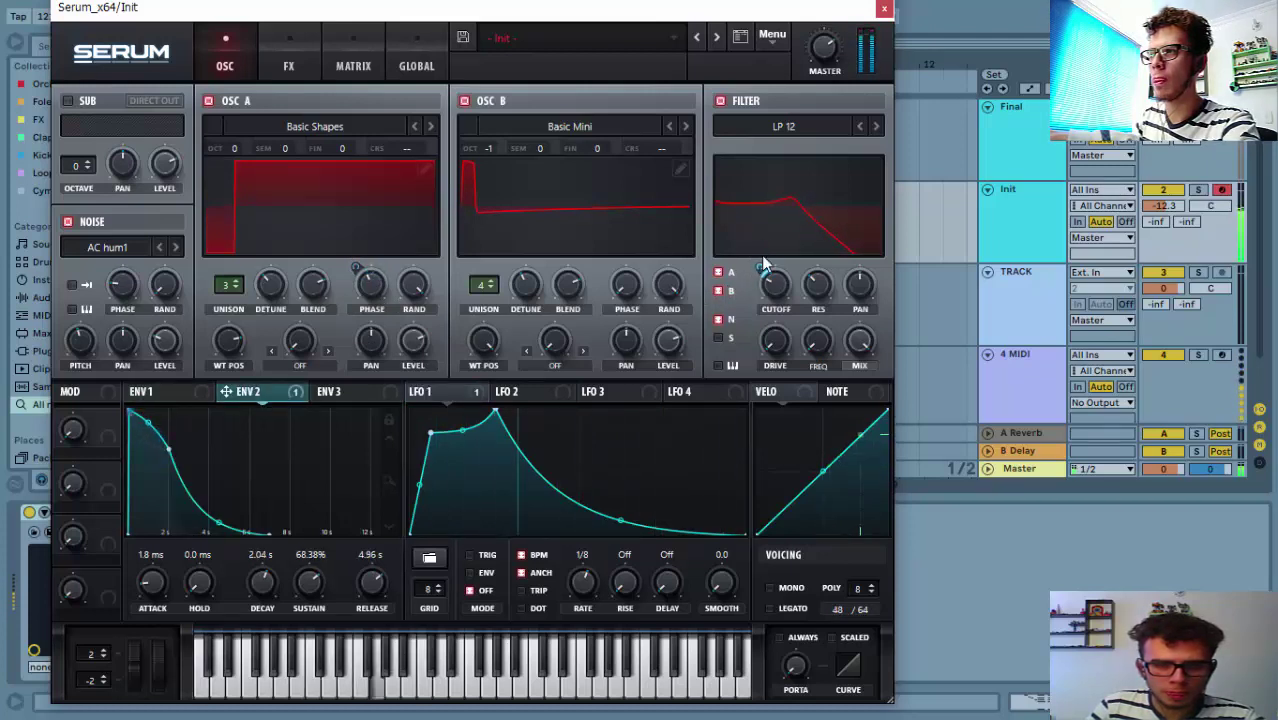
drag(755, 270, 766, 265)
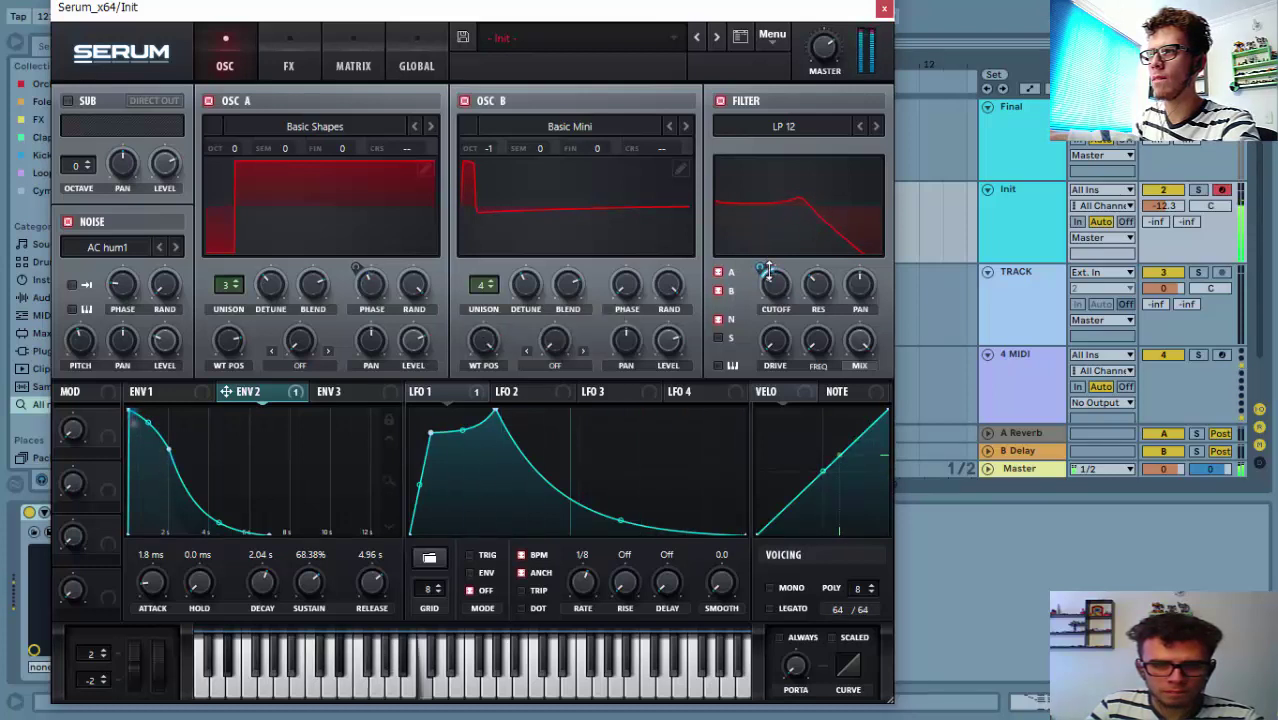
mouse_move(166, 360)
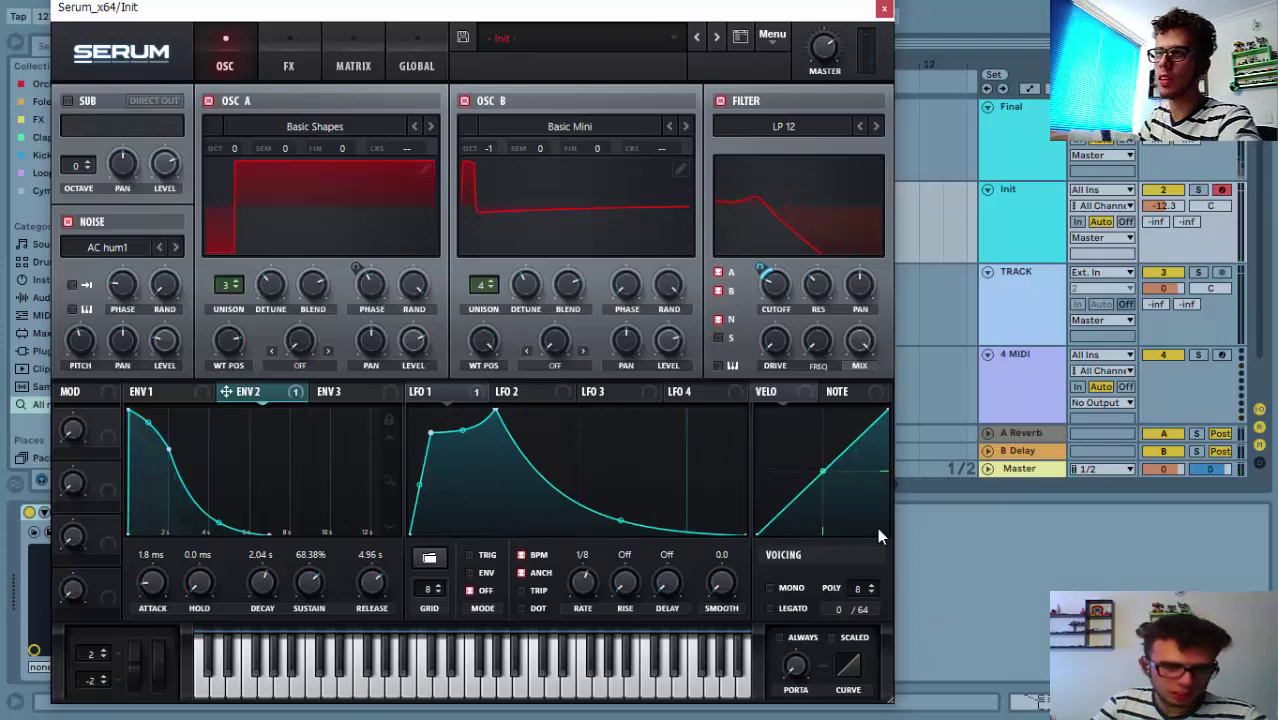
Add the Distortion, Delay, Compressor and EQ effects to the patch's effects rack.
click(303, 60)
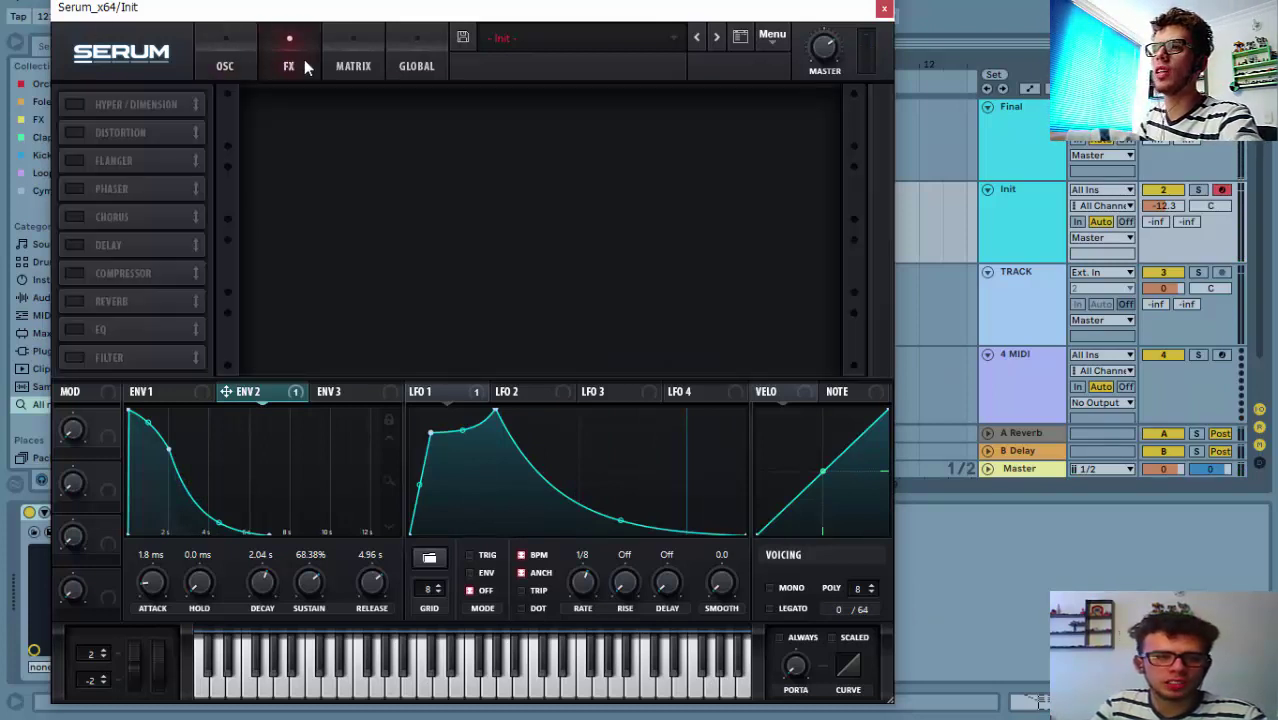
click(74, 132)
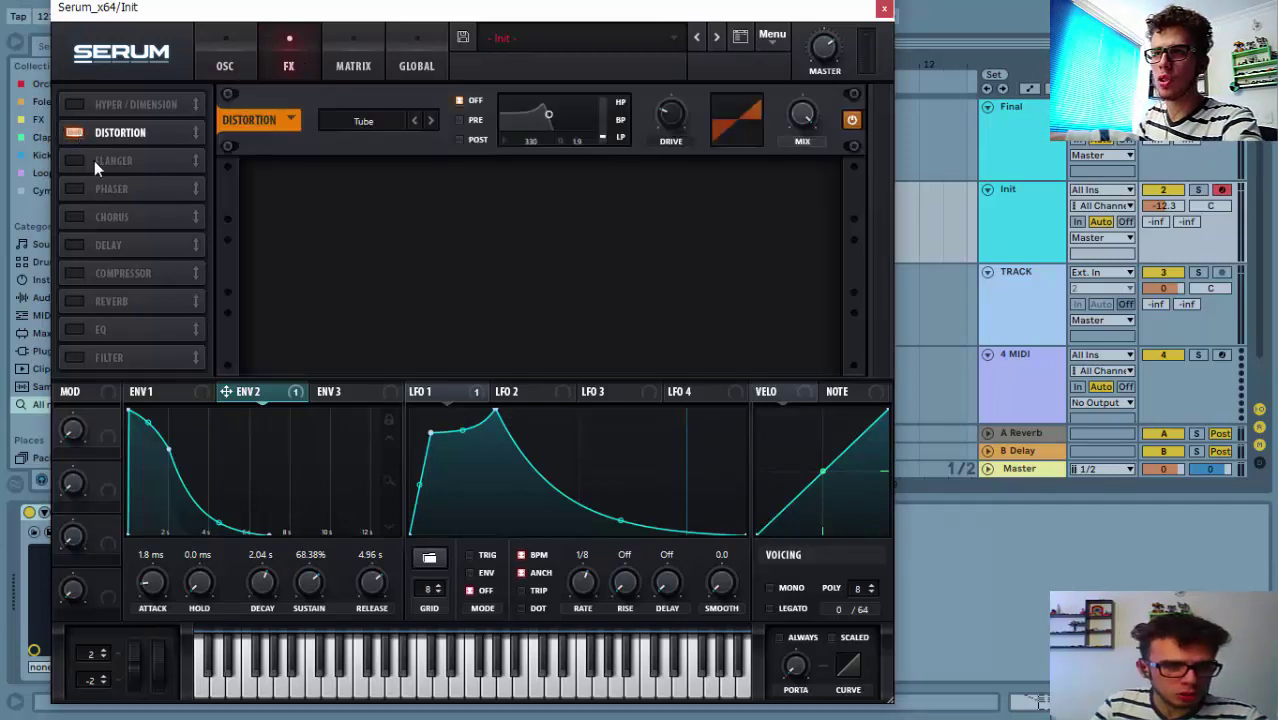
click(79, 242)
click(90, 280)
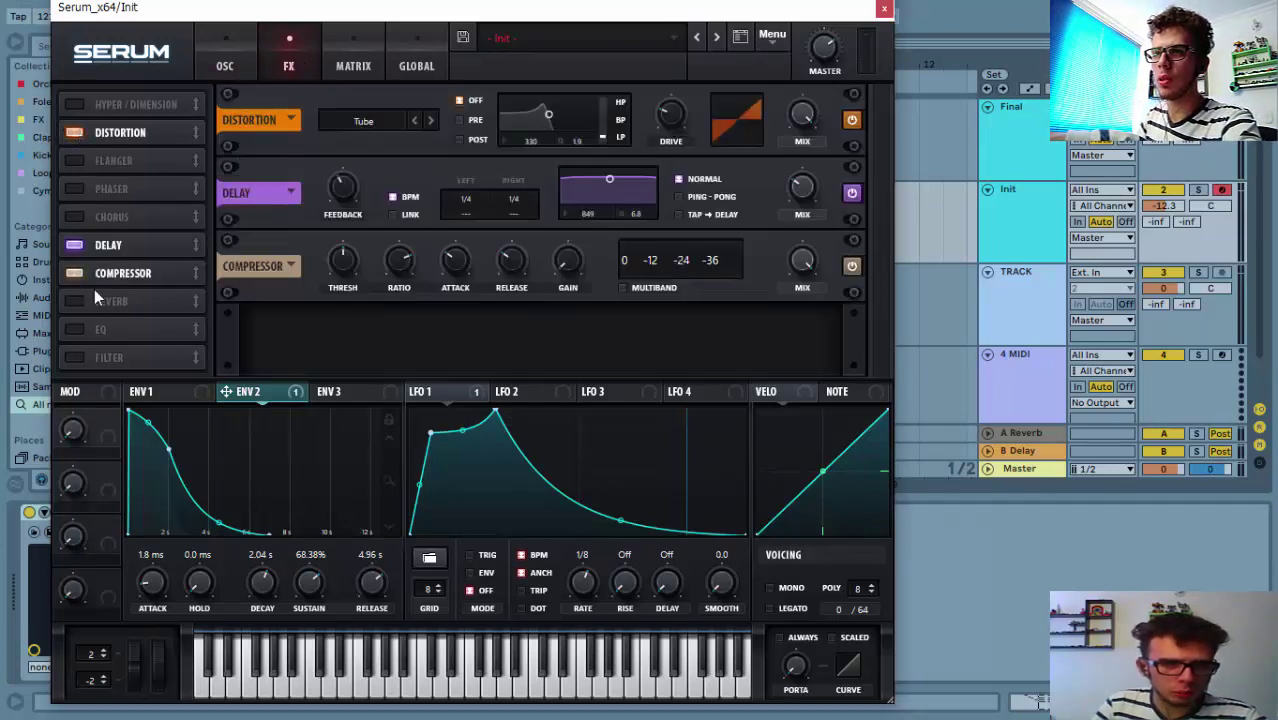
click(73, 329)
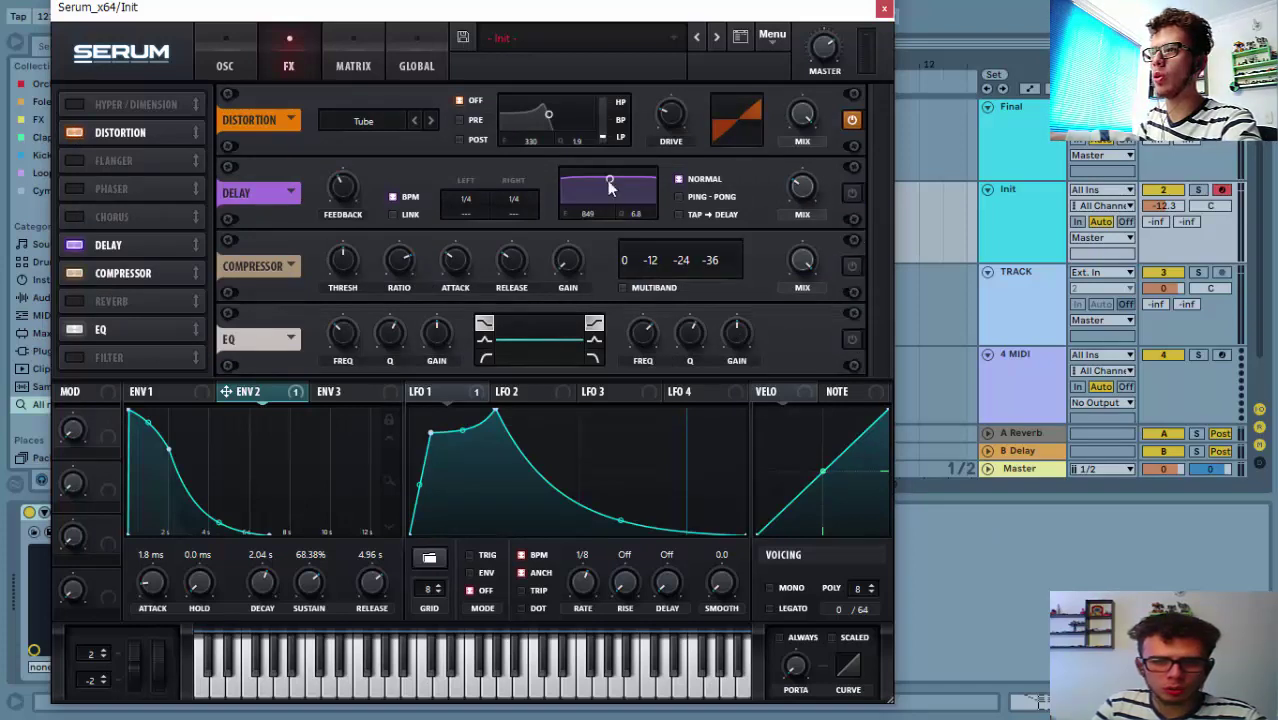
Set the distortion to SoftClip with its filter in PRE mode, and lower its mix.
click(460, 120)
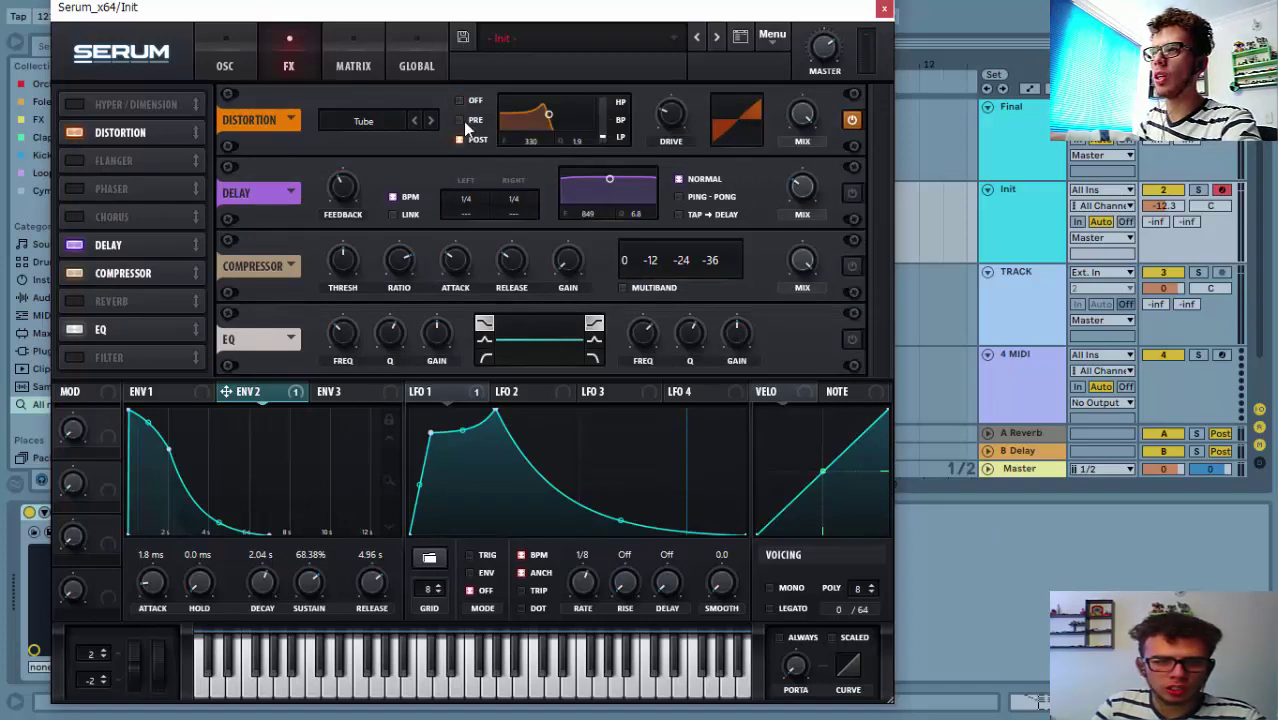
click(391, 125)
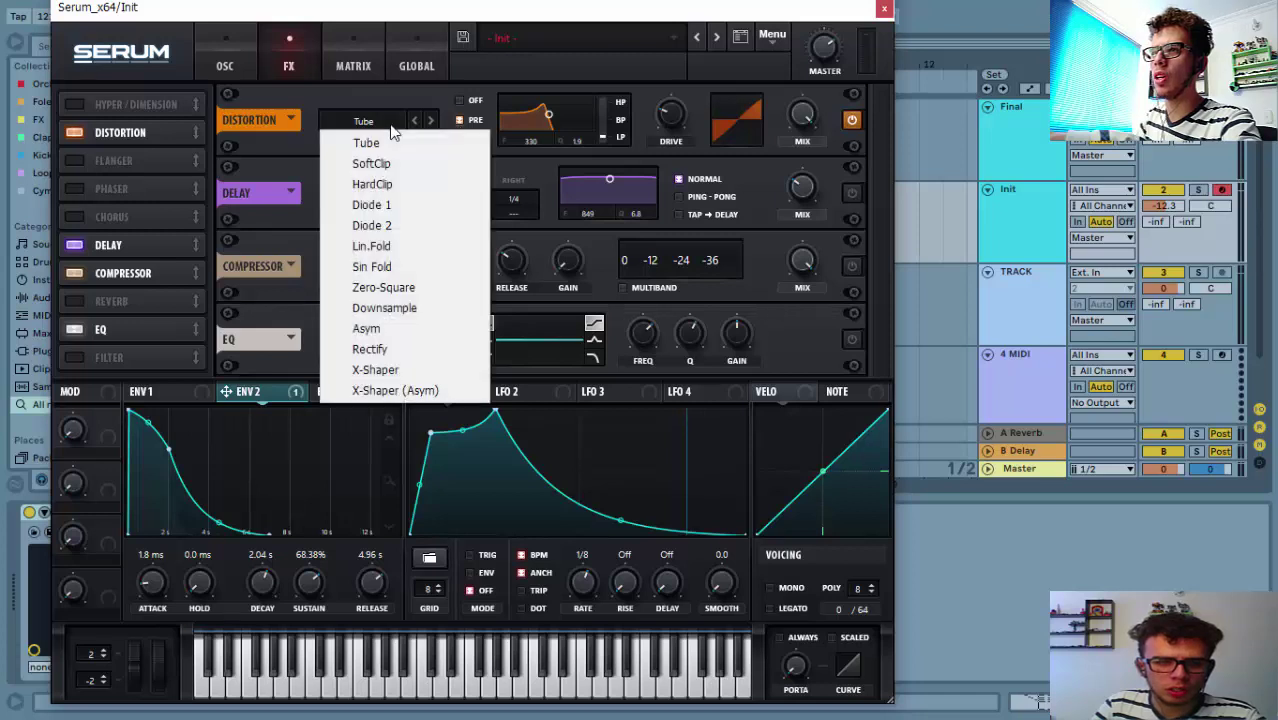
click(392, 165)
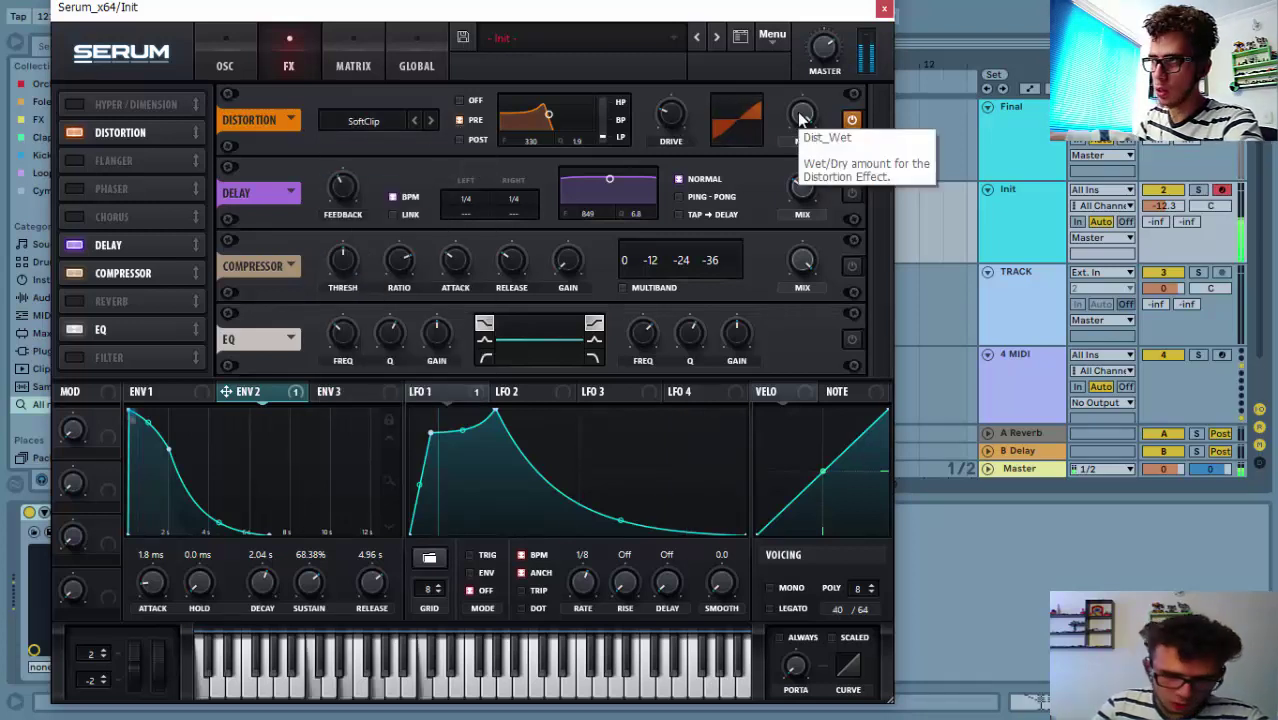
drag(800, 118, 798, 287)
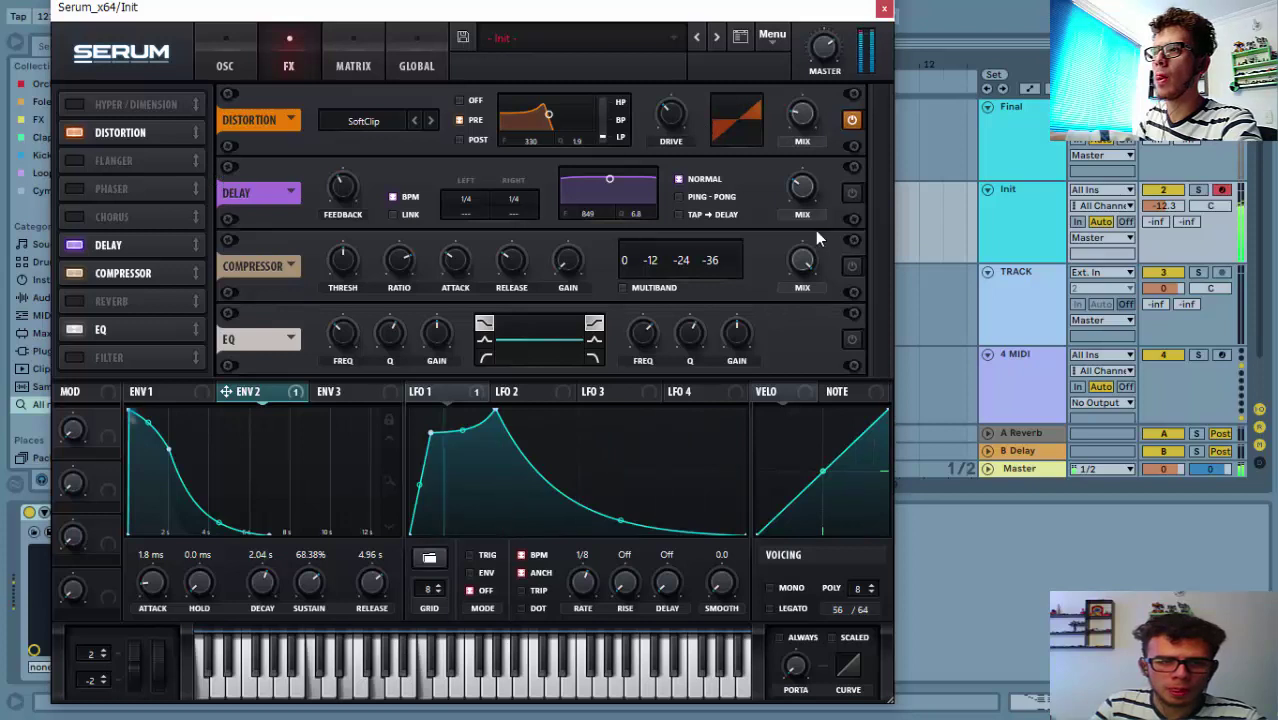
Enable the delay in Ping-Pong mode with more feedback, and set its filter to 1821 Hz with a width of 0.8.
click(851, 194)
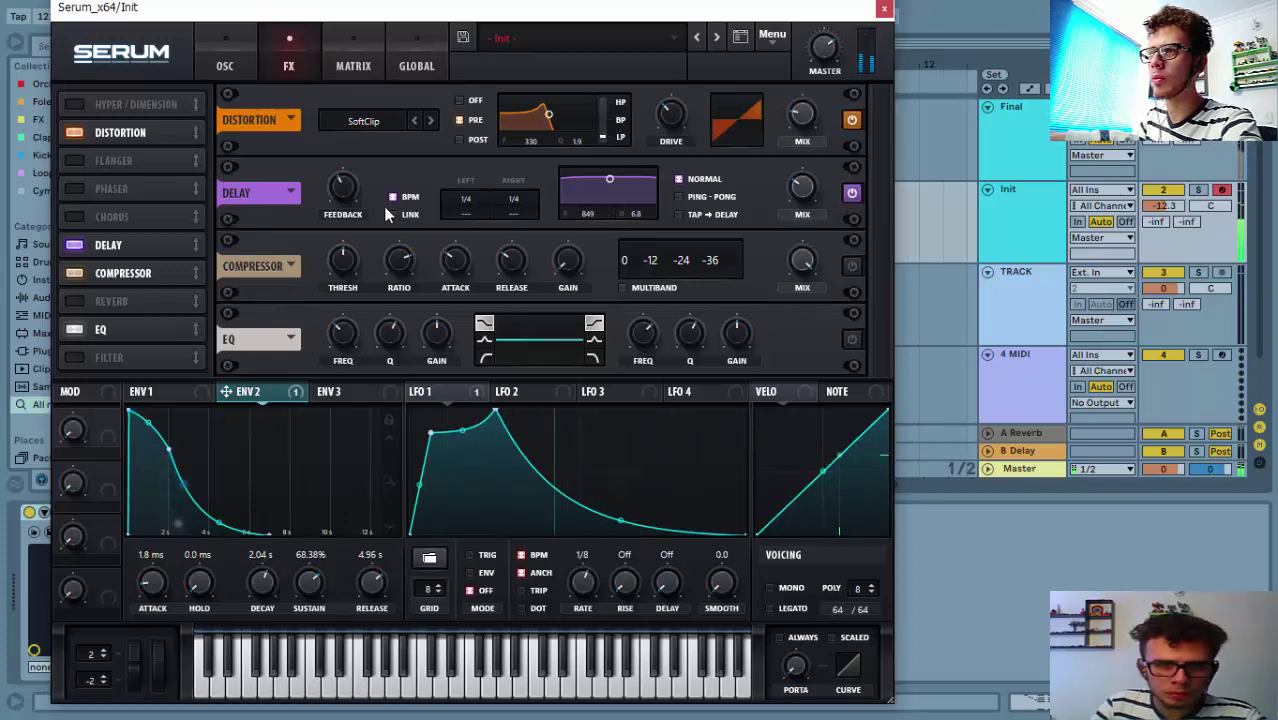
mouse_move(341, 177)
click(680, 197)
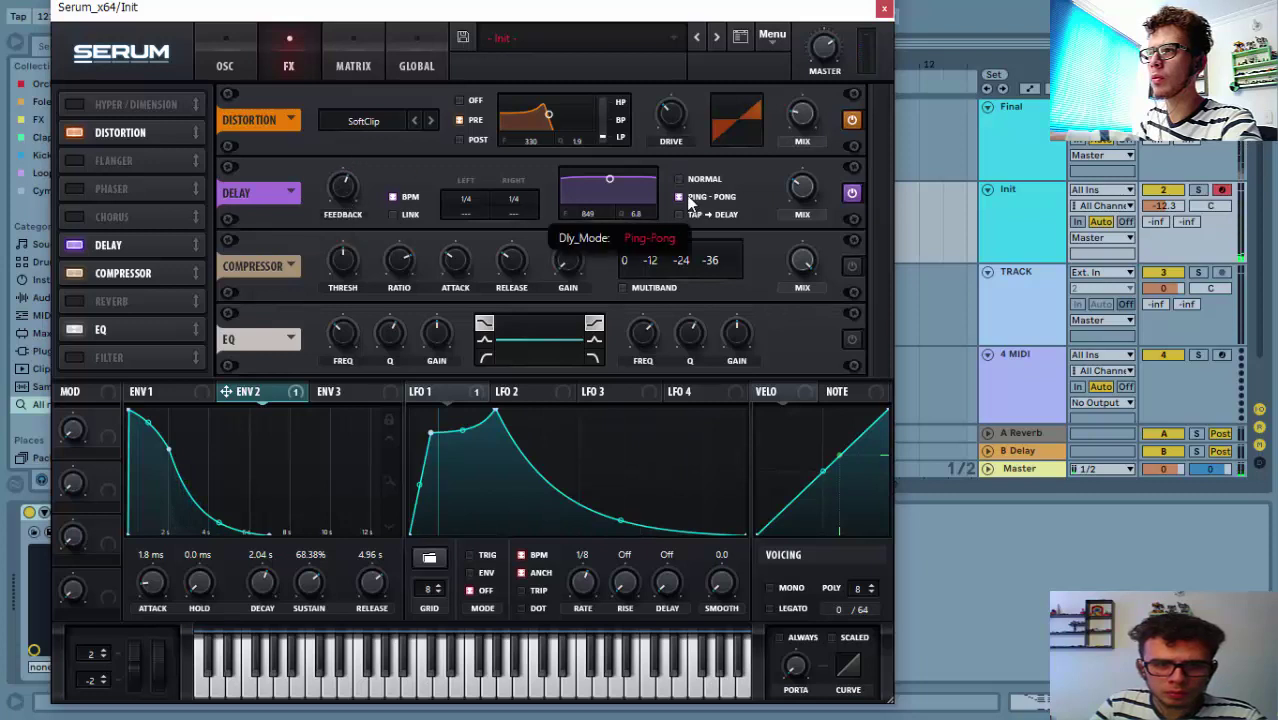
mouse_move(614, 186)
mouse_down()
mouse_move(610, 206)
mouse_move(623, 203)
mouse_up()
scroll(622, 202, down, 3)
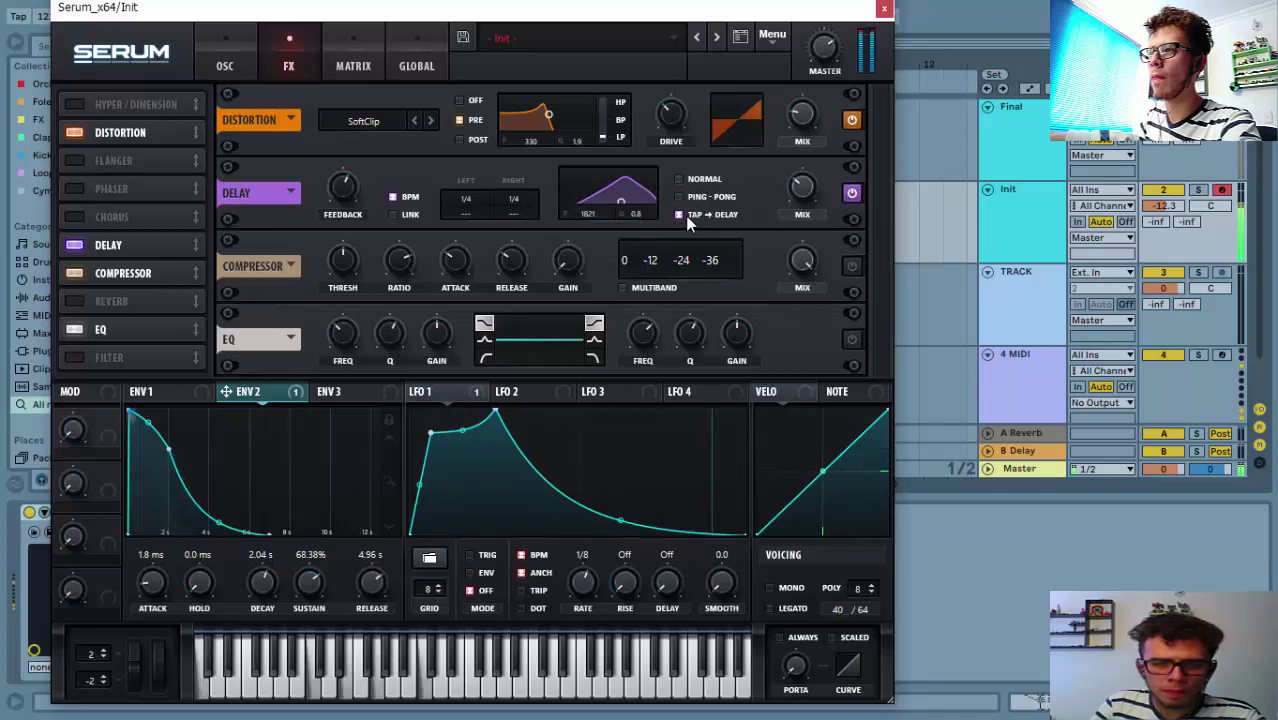
Enable the compressor, set its ratio to 3:1, and adjust its threshold, attack, gain and mix.
click(853, 265)
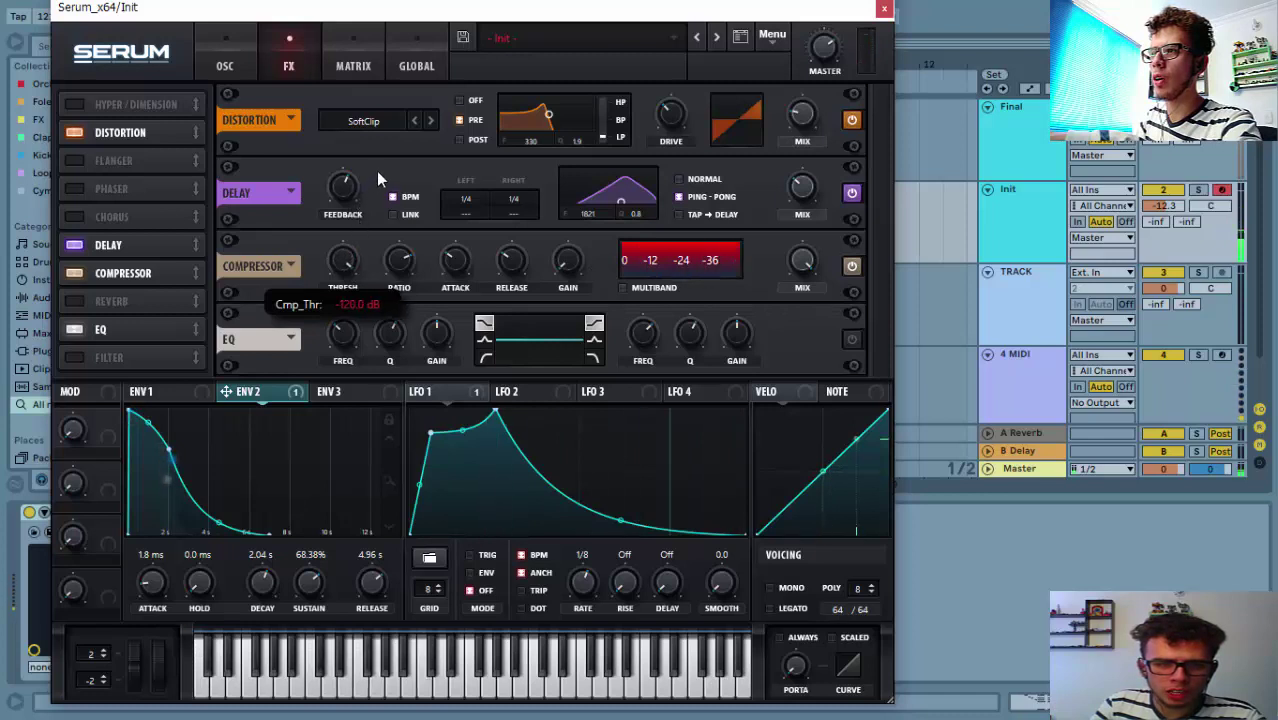
drag(343, 262, 349, 304)
mouse_move(455, 260)
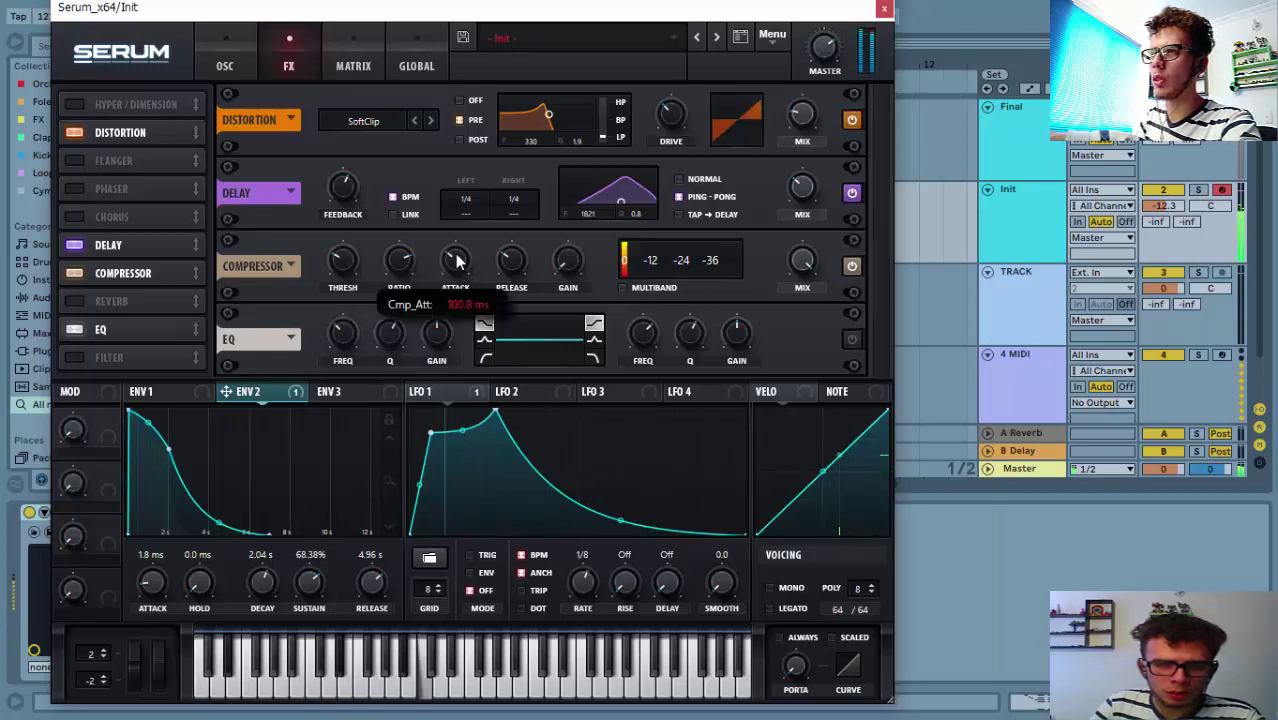
mouse_move(405, 265)
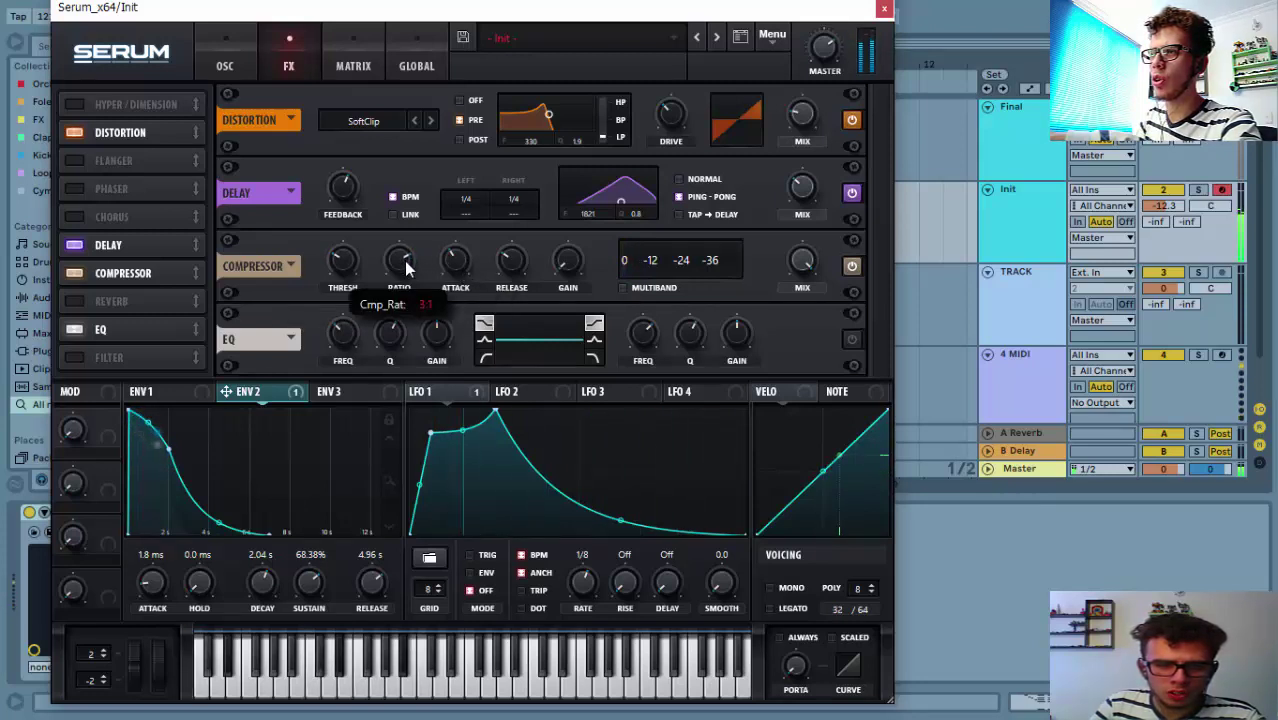
mouse_move(569, 247)
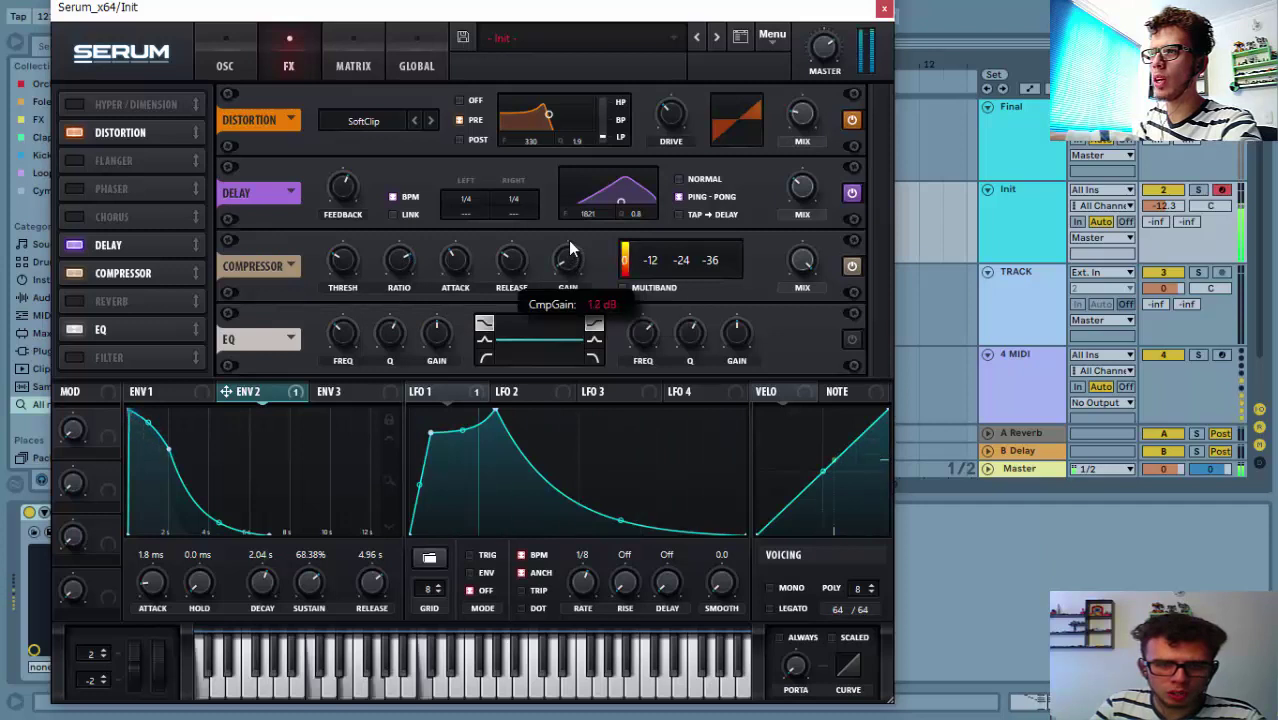
mouse_move(800, 272)
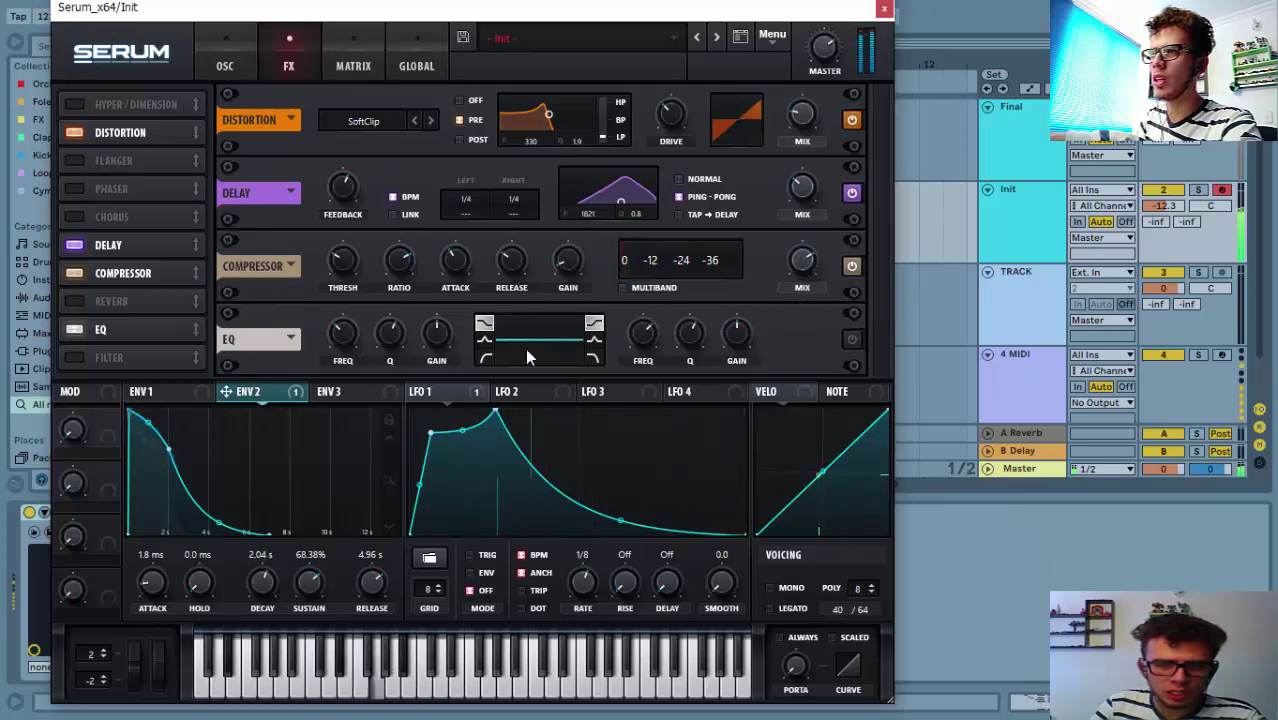
Enable the EQ with a low-frequency high-pass on the low band and a slight peak boost on the high band.
click(593, 341)
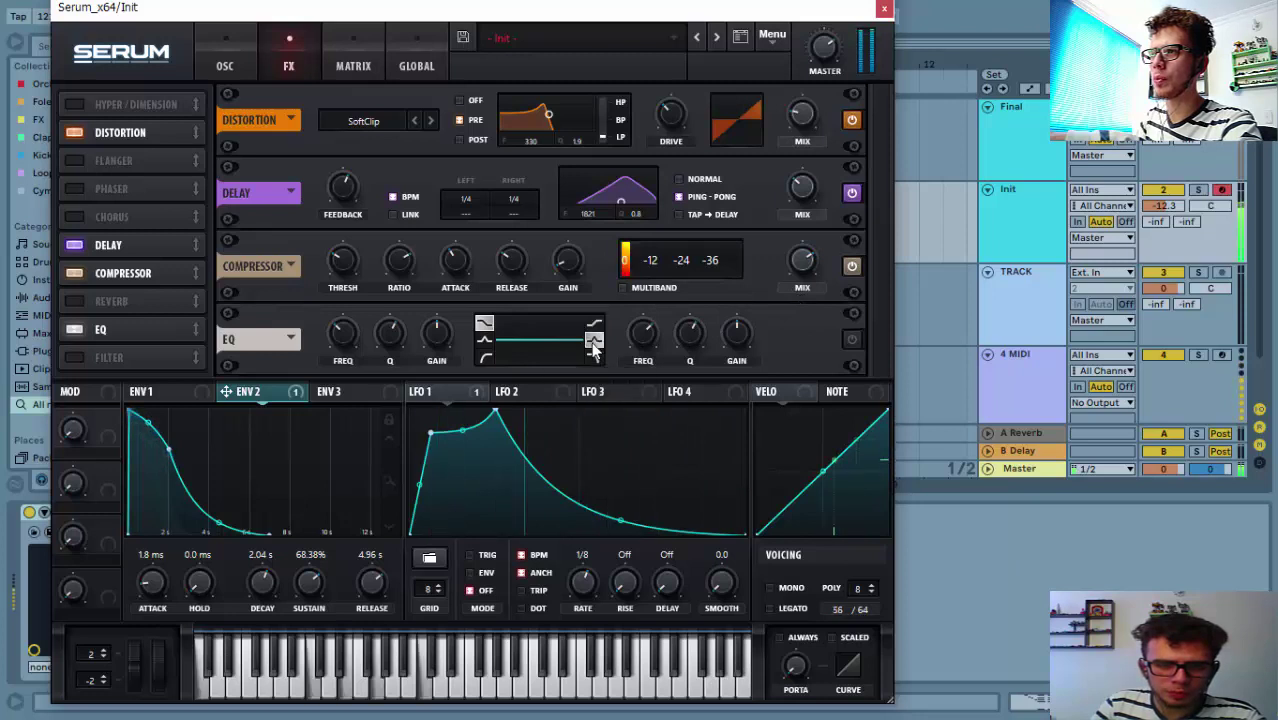
click(484, 358)
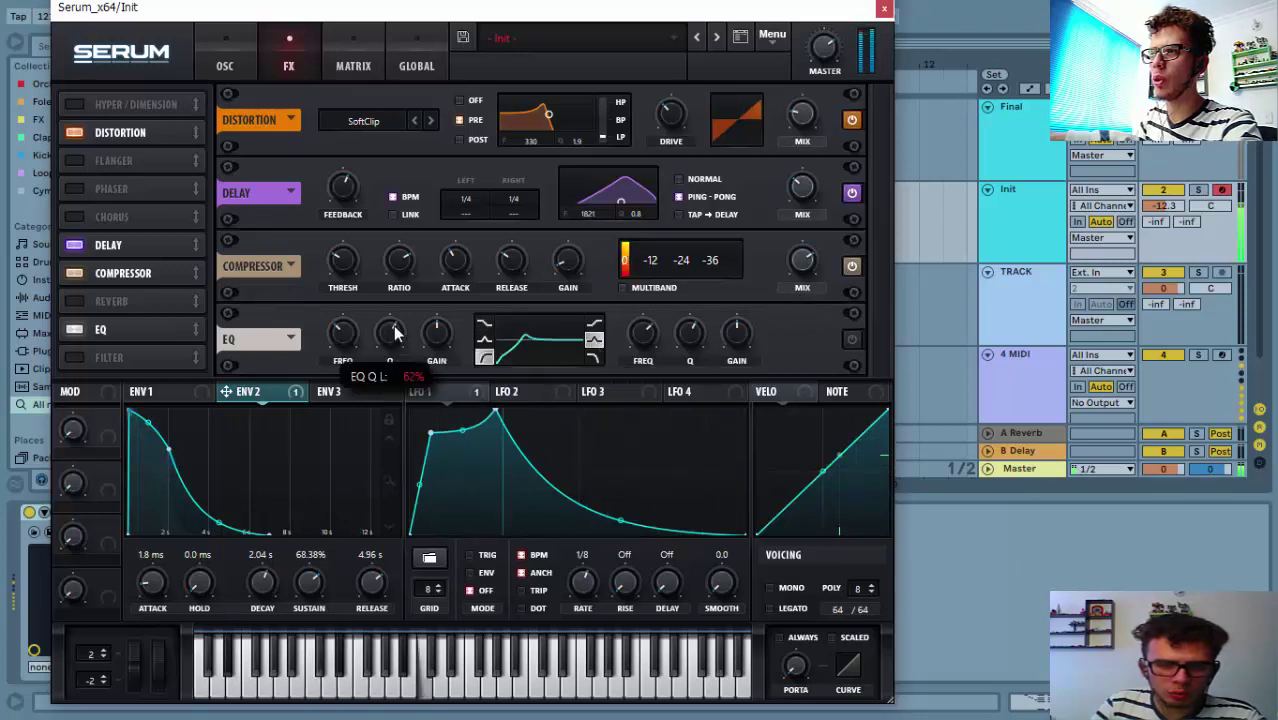
drag(356, 340, 408, 95)
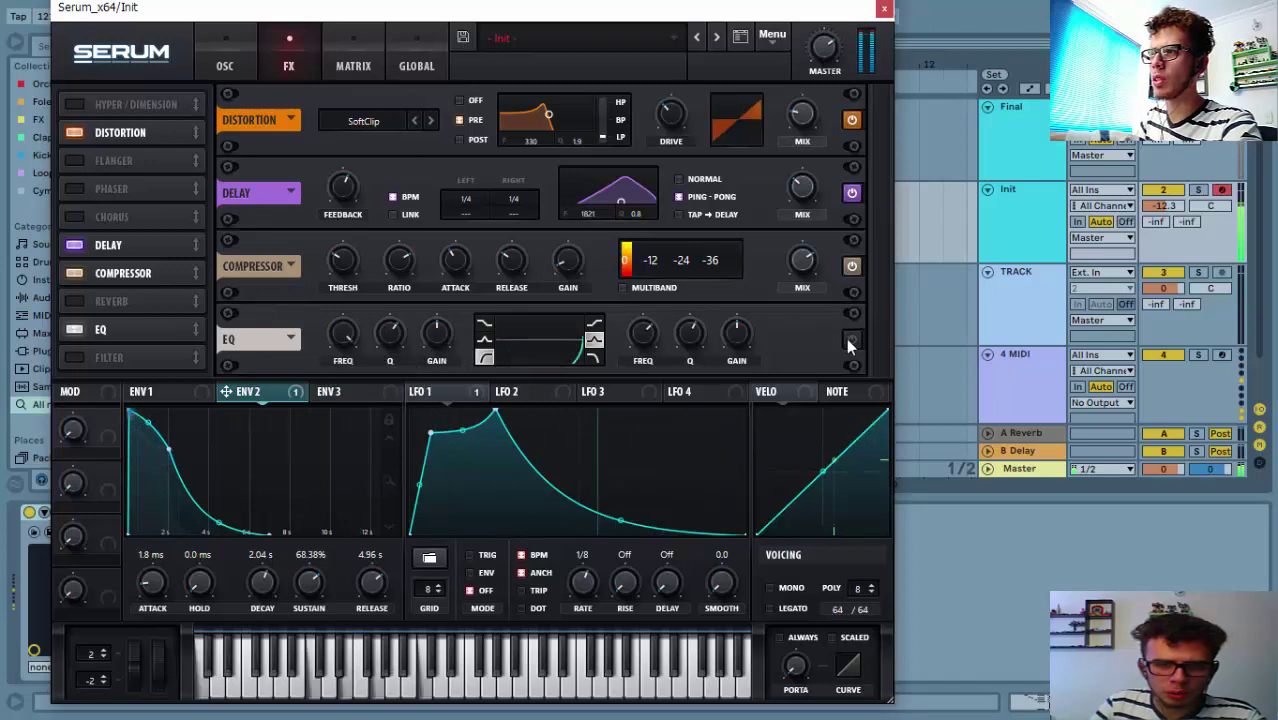
drag(340, 336, 365, 527)
drag(731, 344, 729, 303)
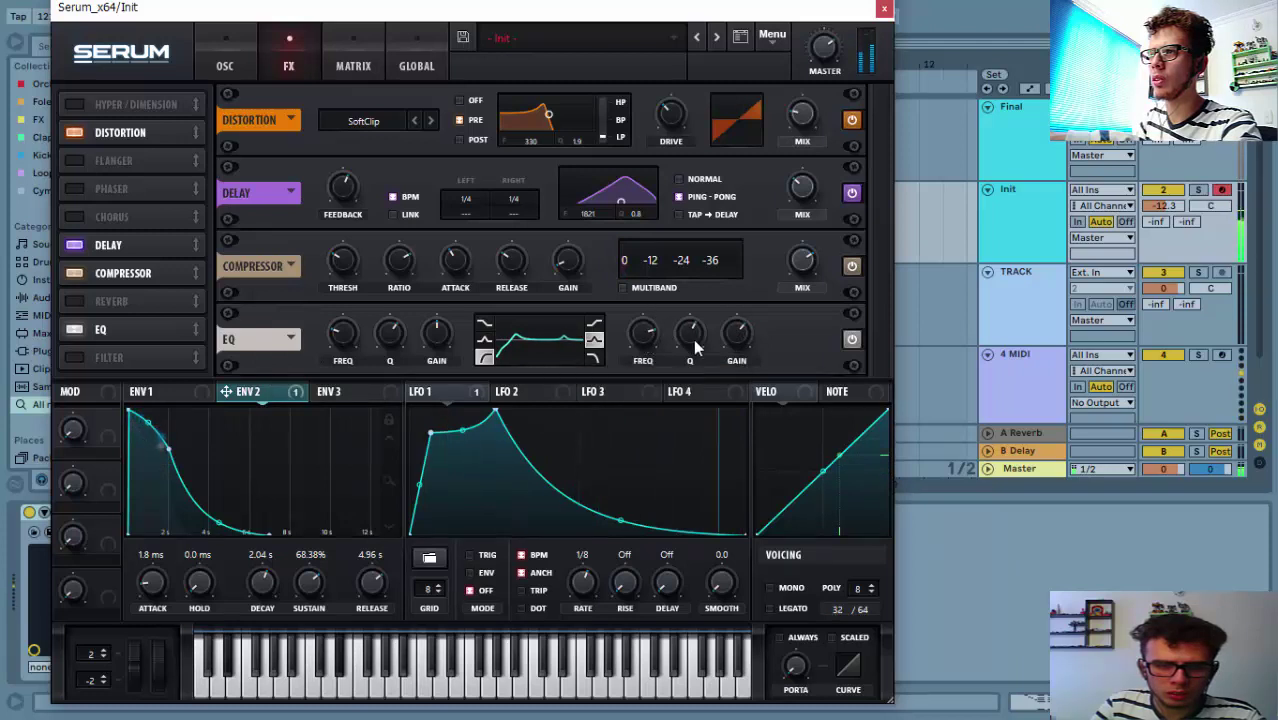
mouse_move(698, 374)
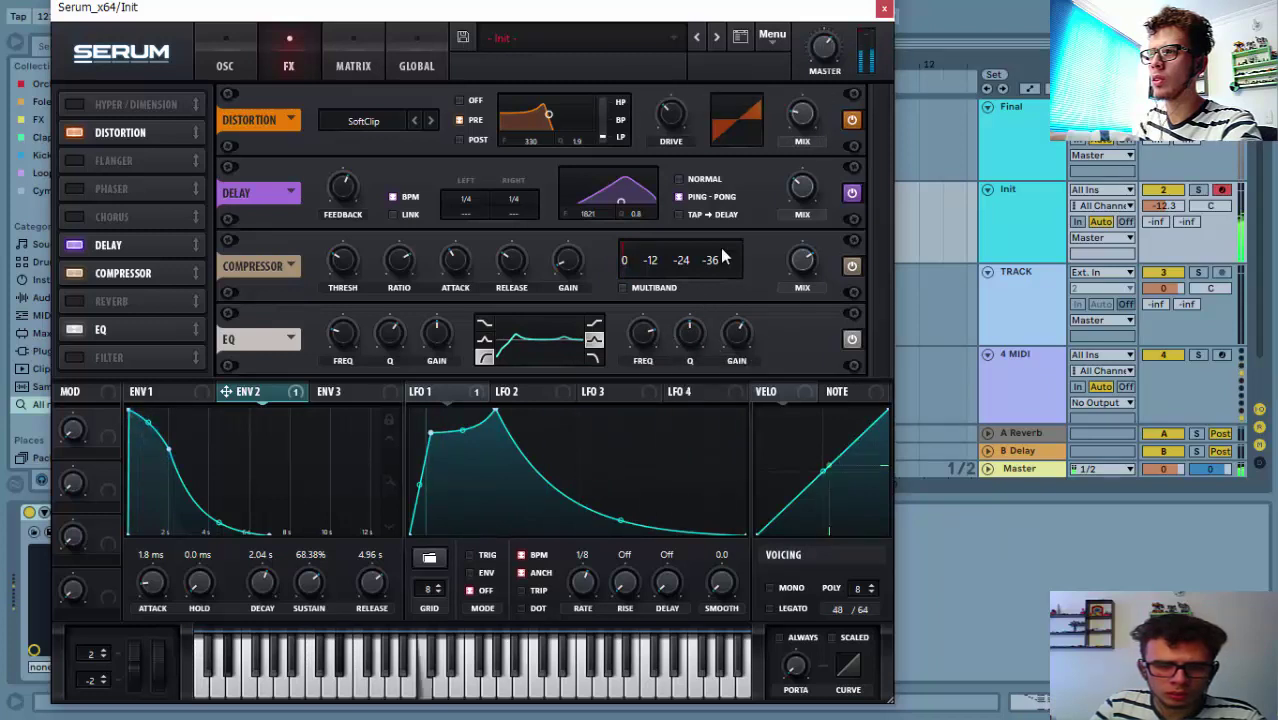
Lower the oscillator filter's base cutoff slightly.
click(226, 65)
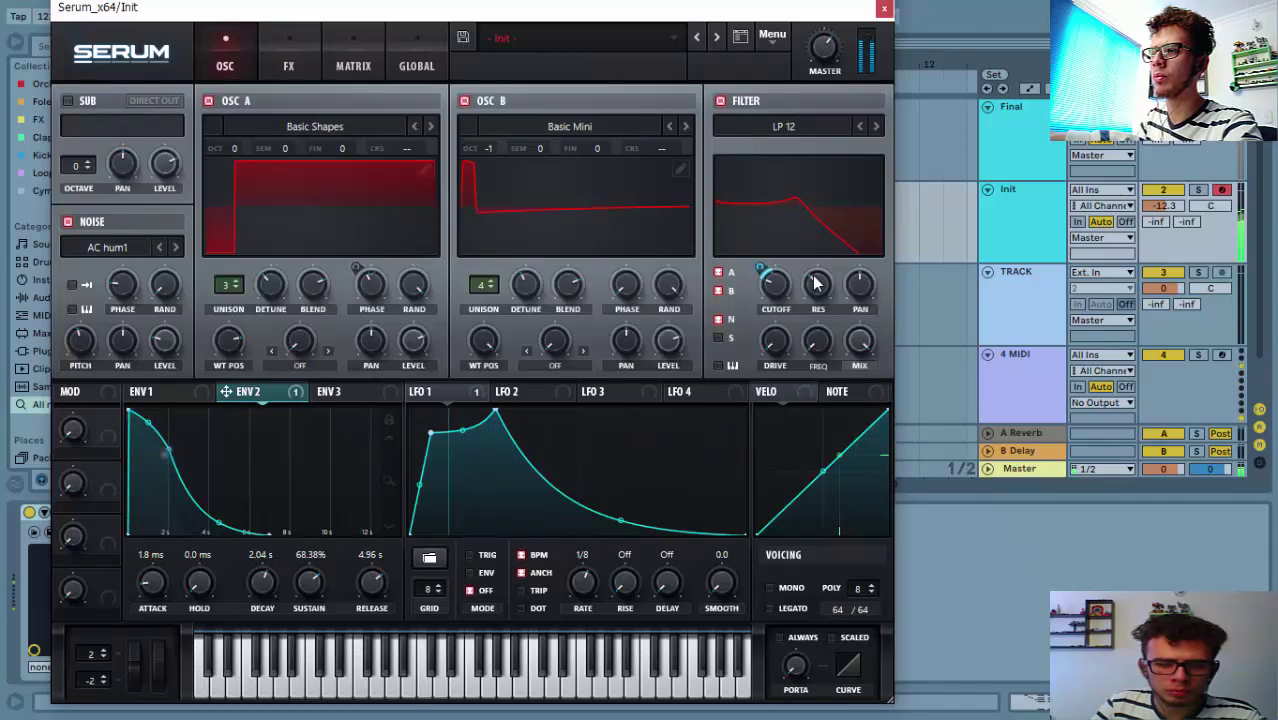
mouse_move(775, 290)
mouse_down()
mouse_move(799, 191)
mouse_move(793, 307)
mouse_up()
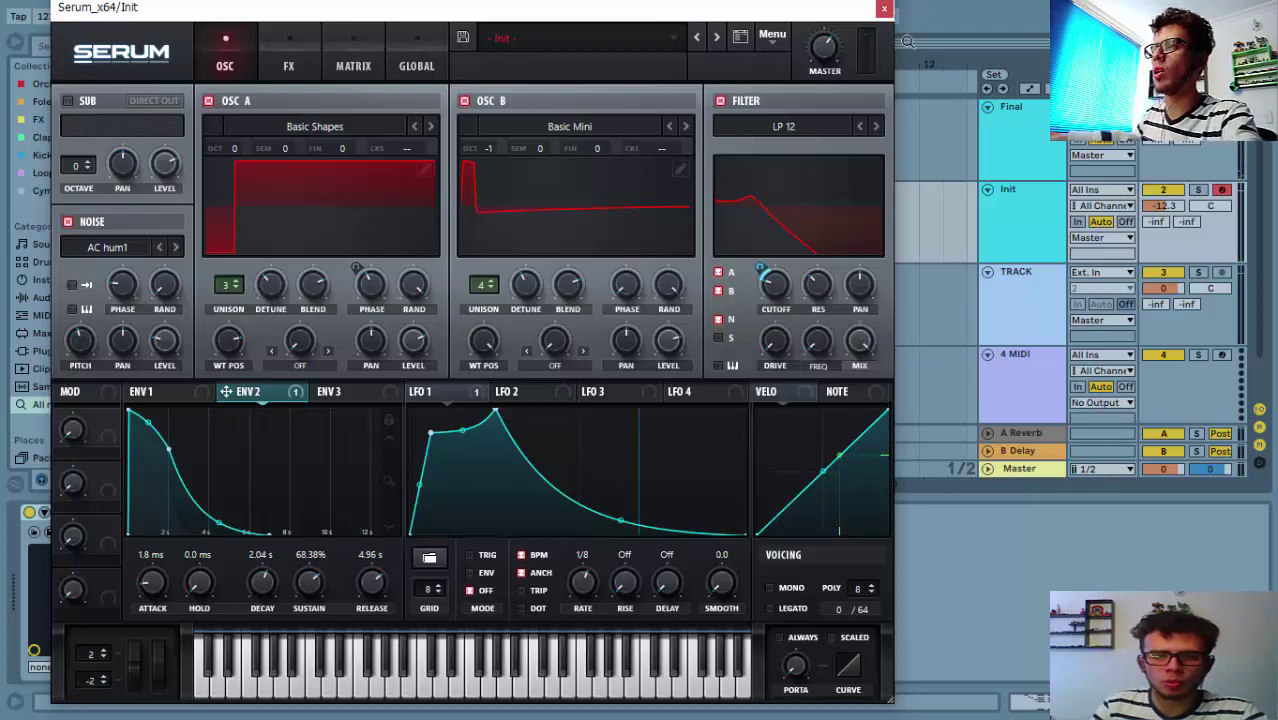
Open the finished Serum patch on the Final track and play it back to compare its settings and sound.
click(883, 10)
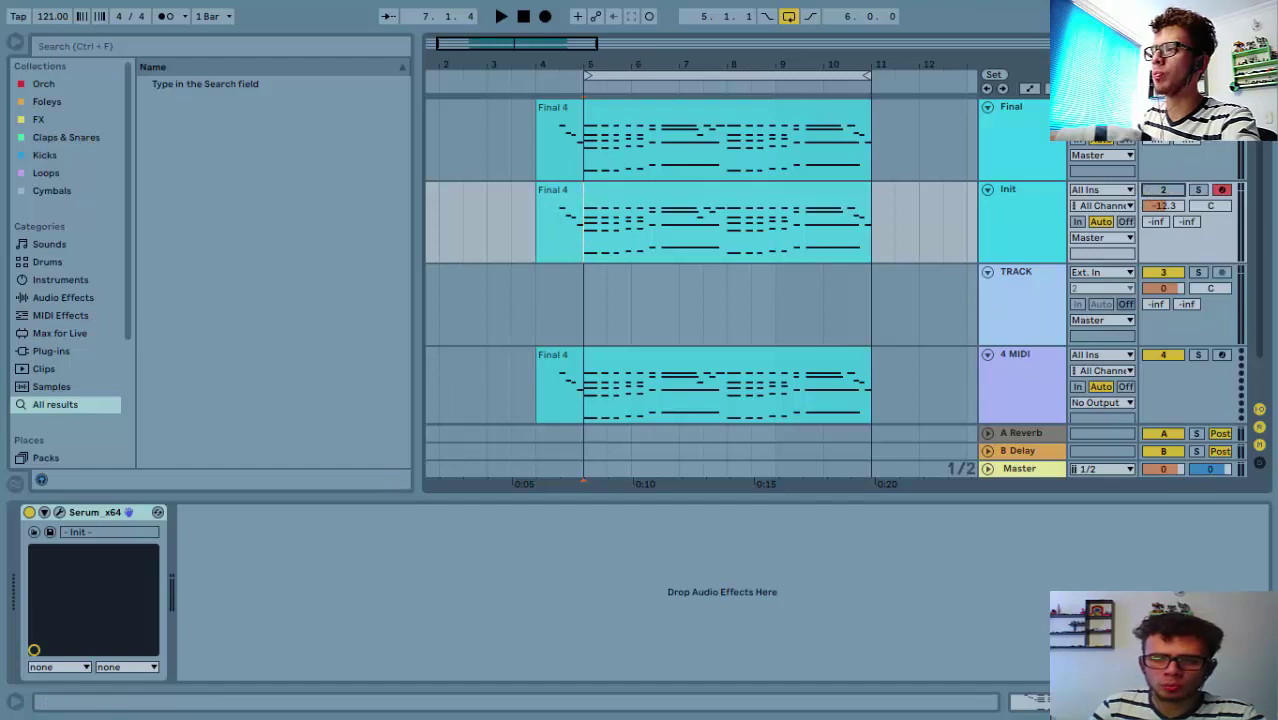
click(1001, 136)
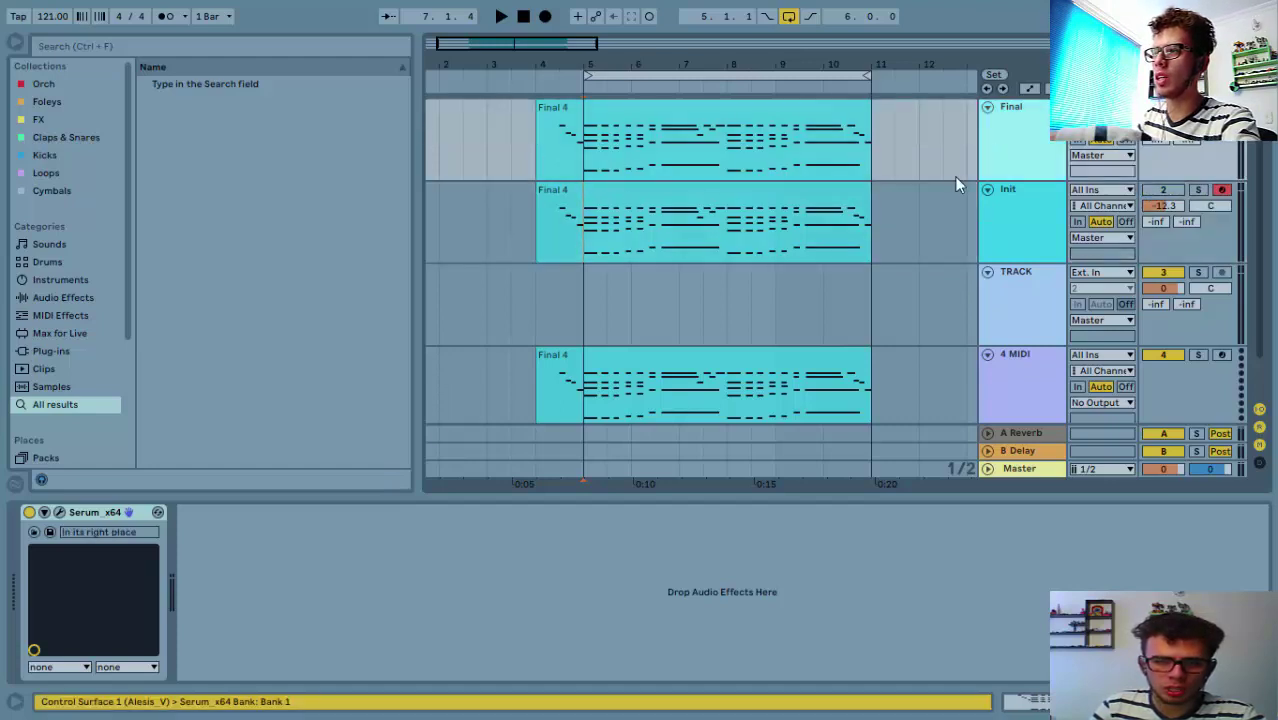
click(59, 512)
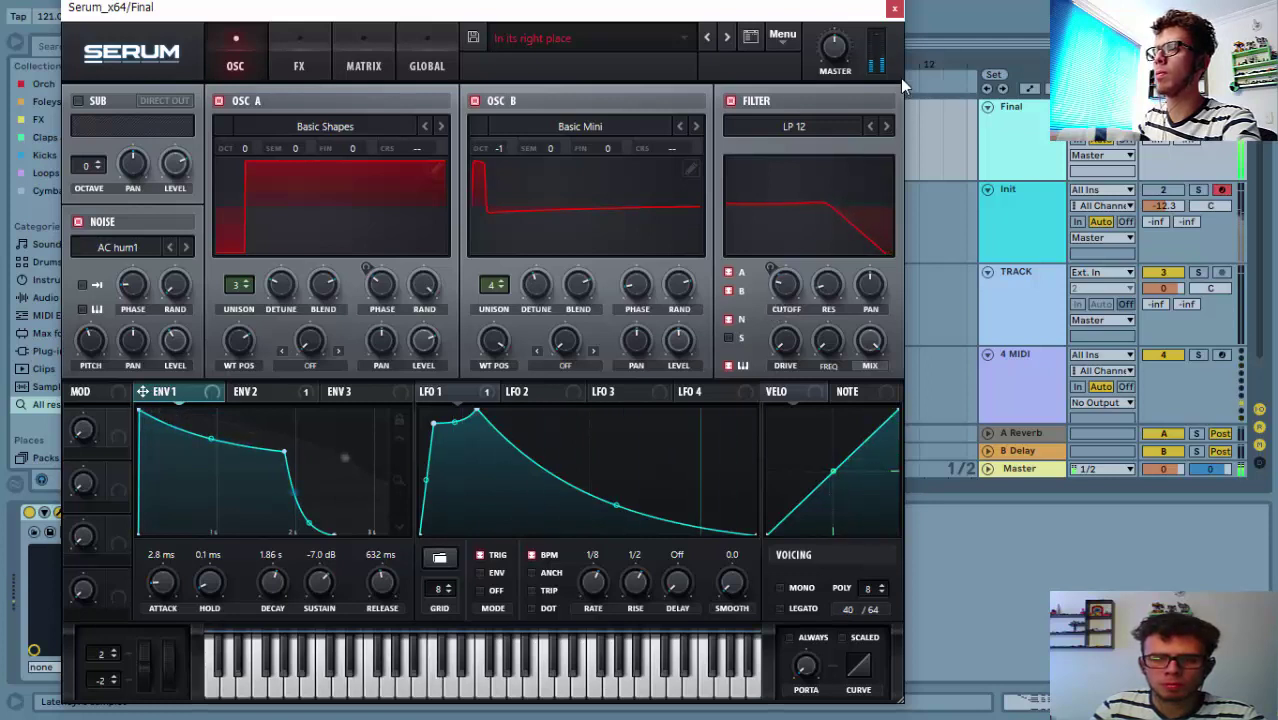
click(895, 10)
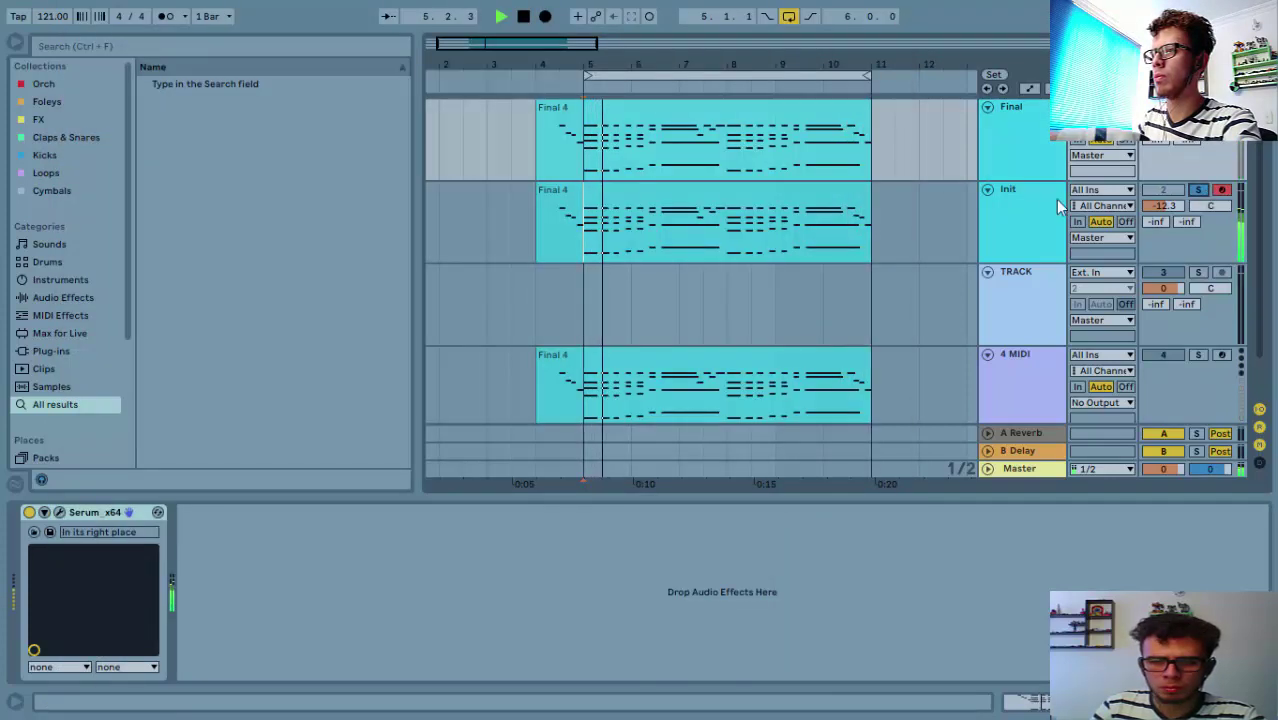
Set the Init track's volume to -6.1 dB and its Serum filter cutoff to 92 Hz.
click(1030, 201)
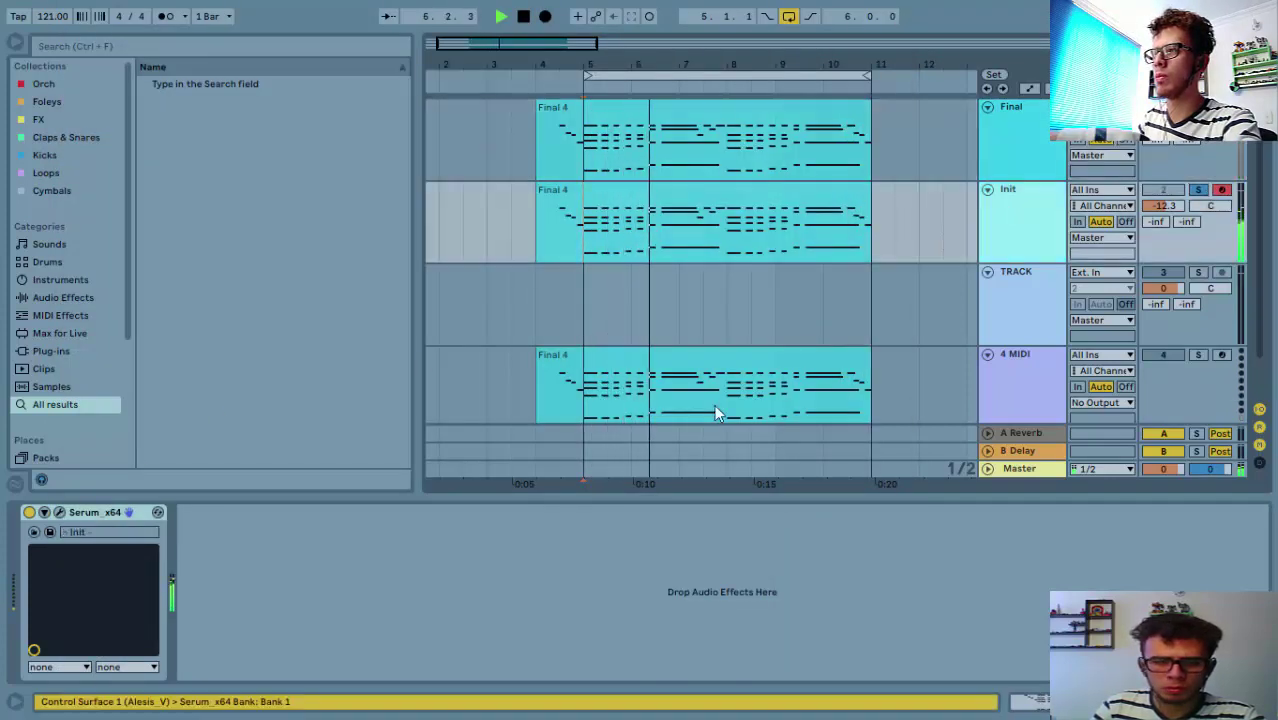
click(60, 512)
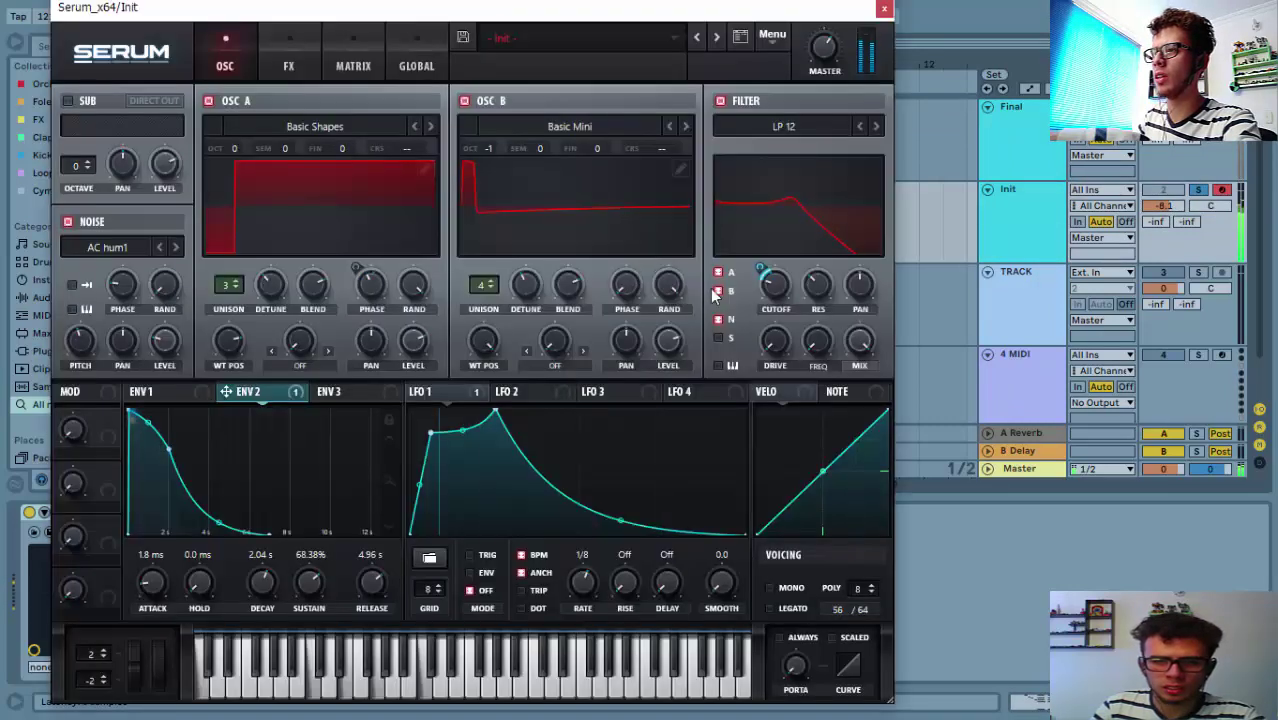
click(716, 291)
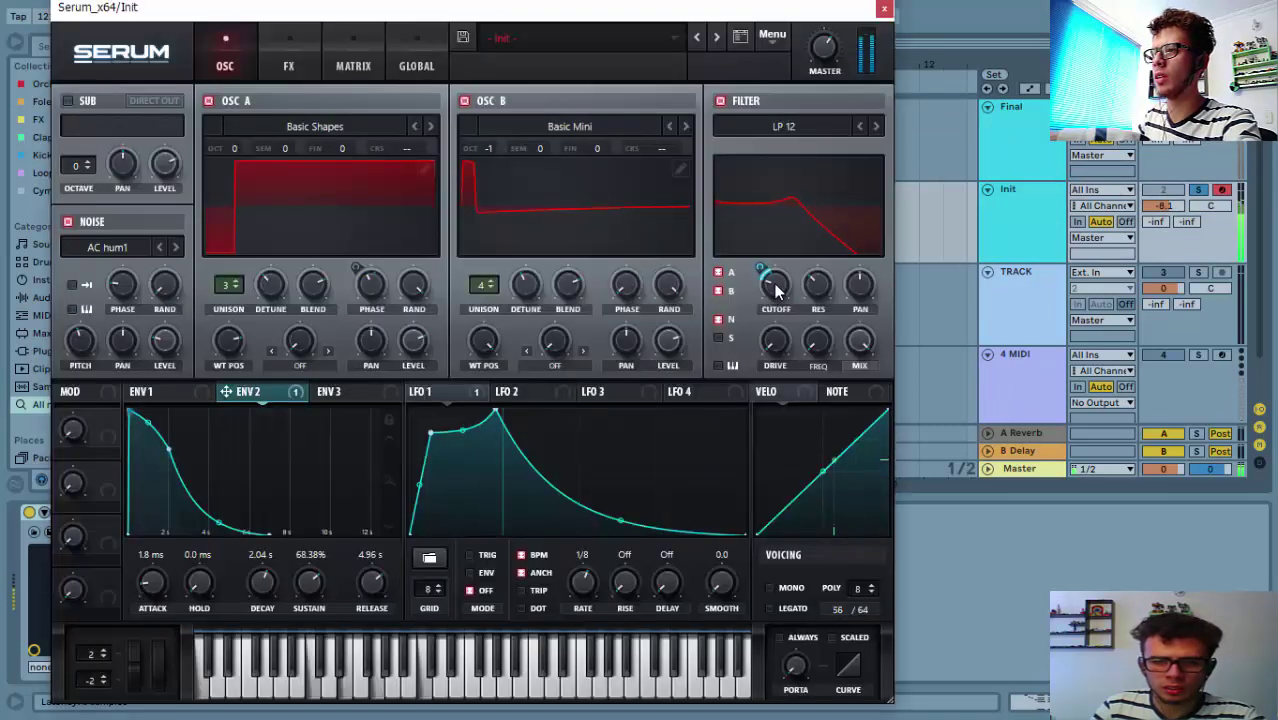
mouse_move(776, 277)
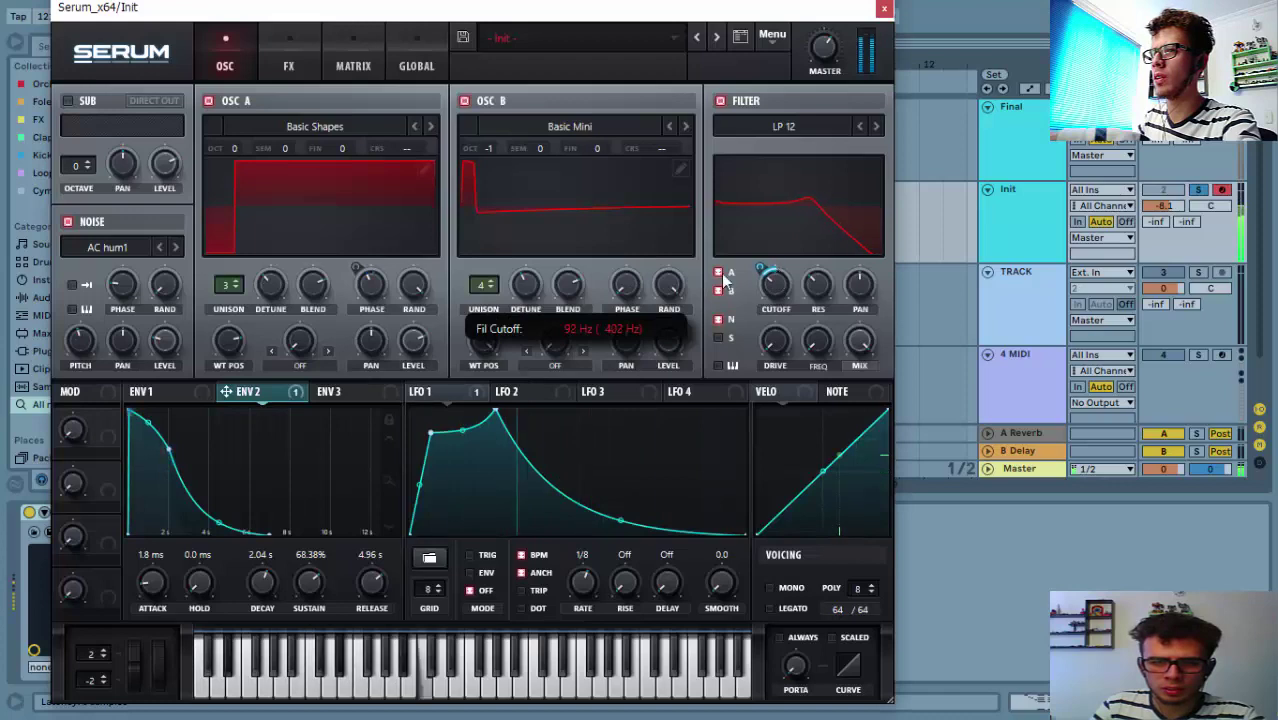